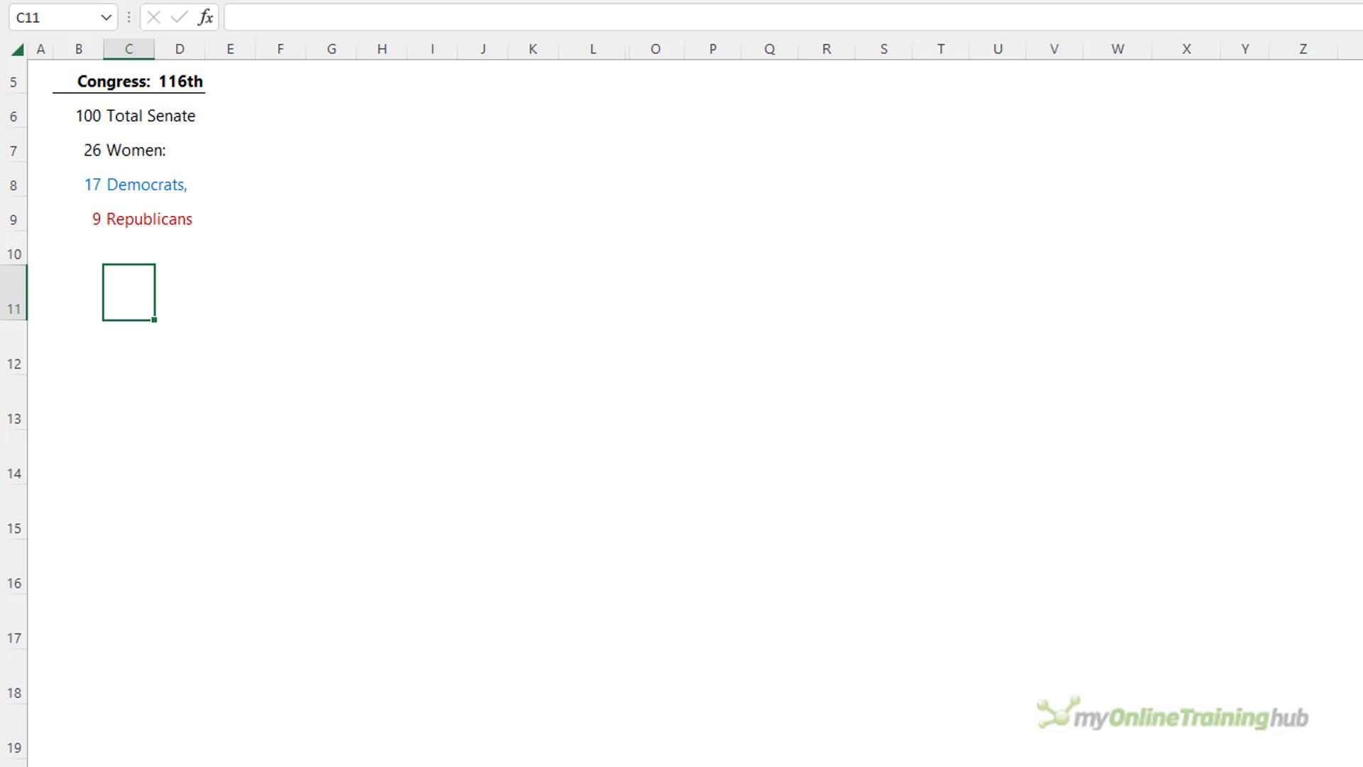
Enter =RANDARRAY(100,,97,116,TRUE) in cell C11 to generate a column of random whole numbers.
type("=rand")
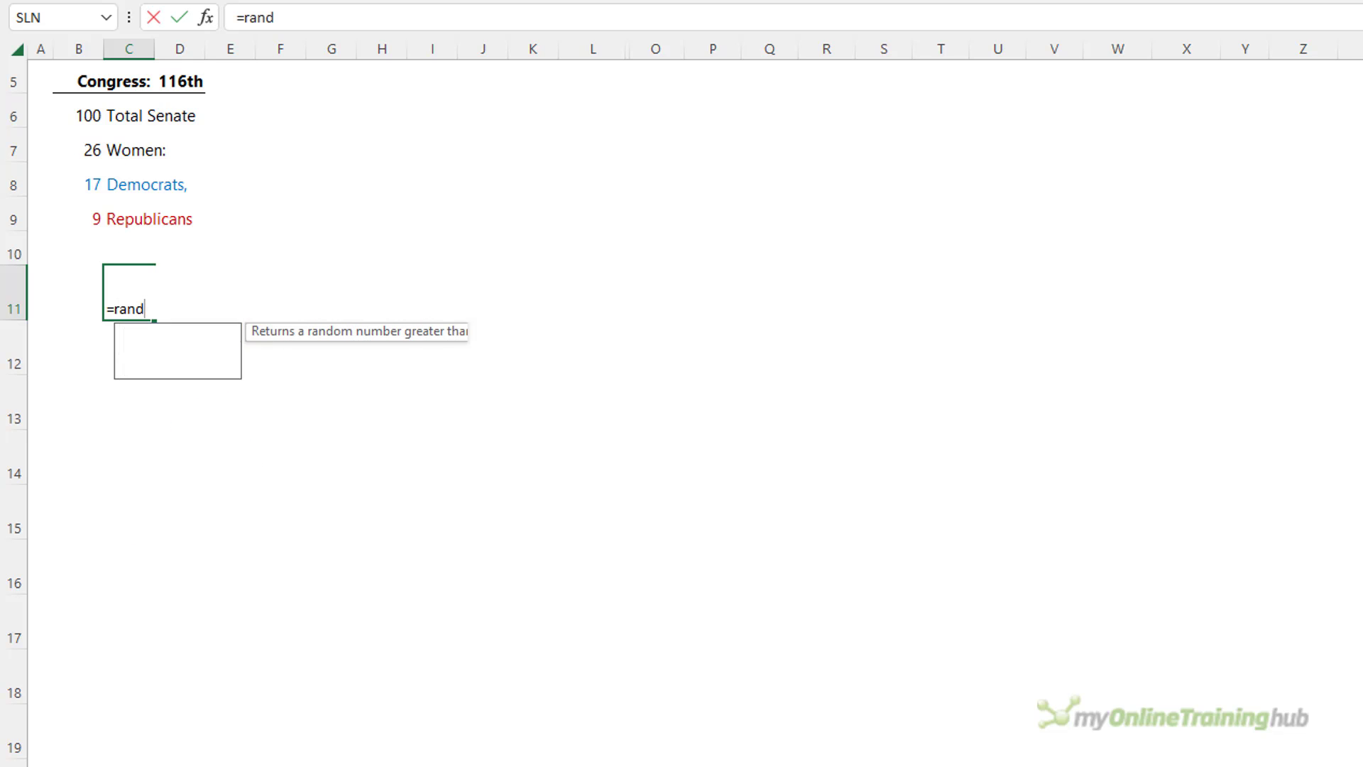
key("Down")
key("Tab")
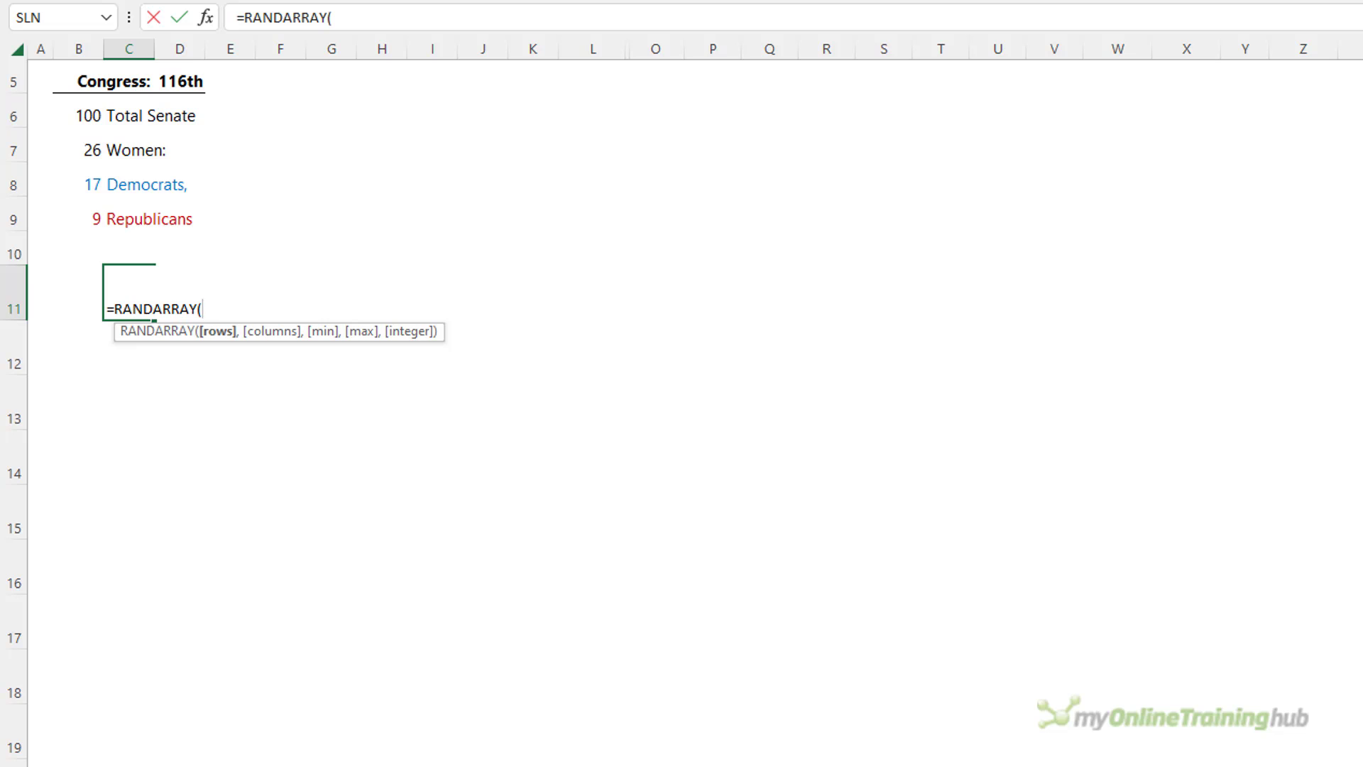
type("100,,")
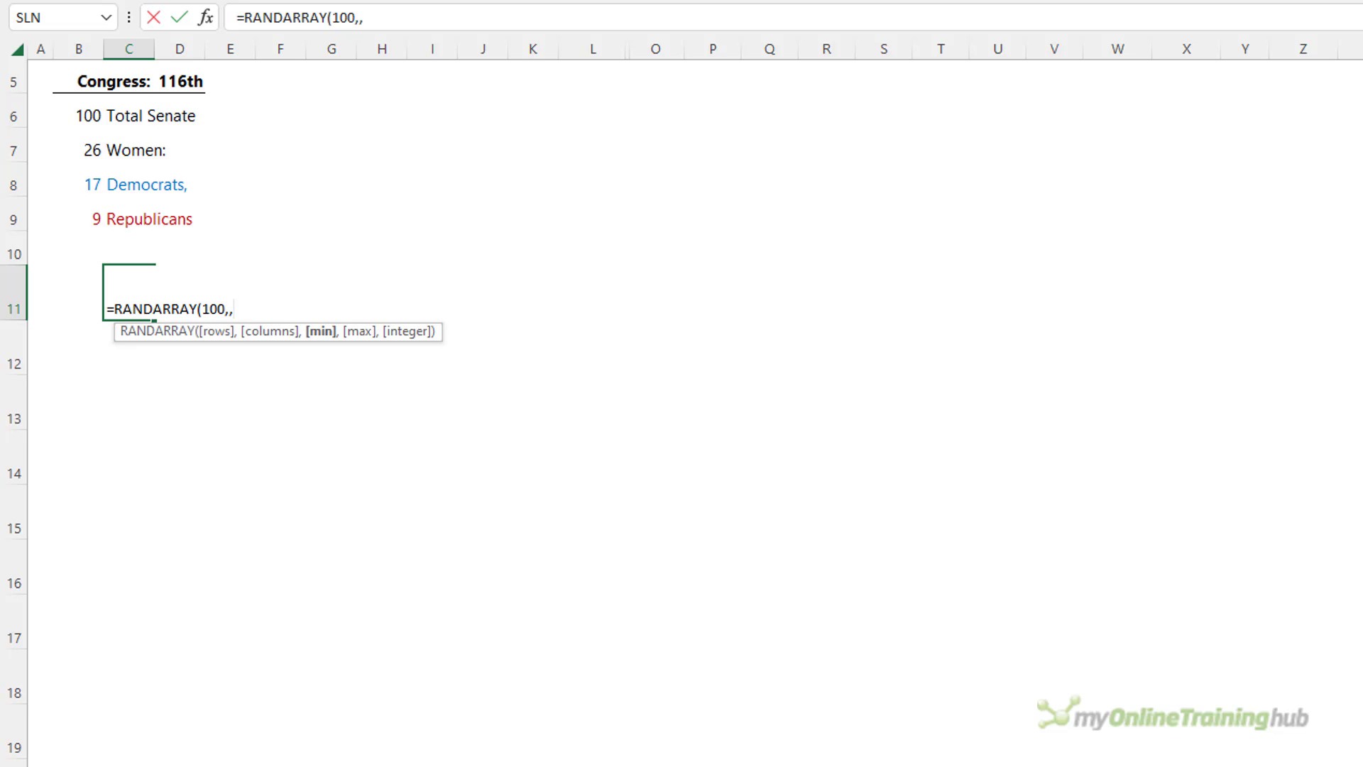
type("97,")
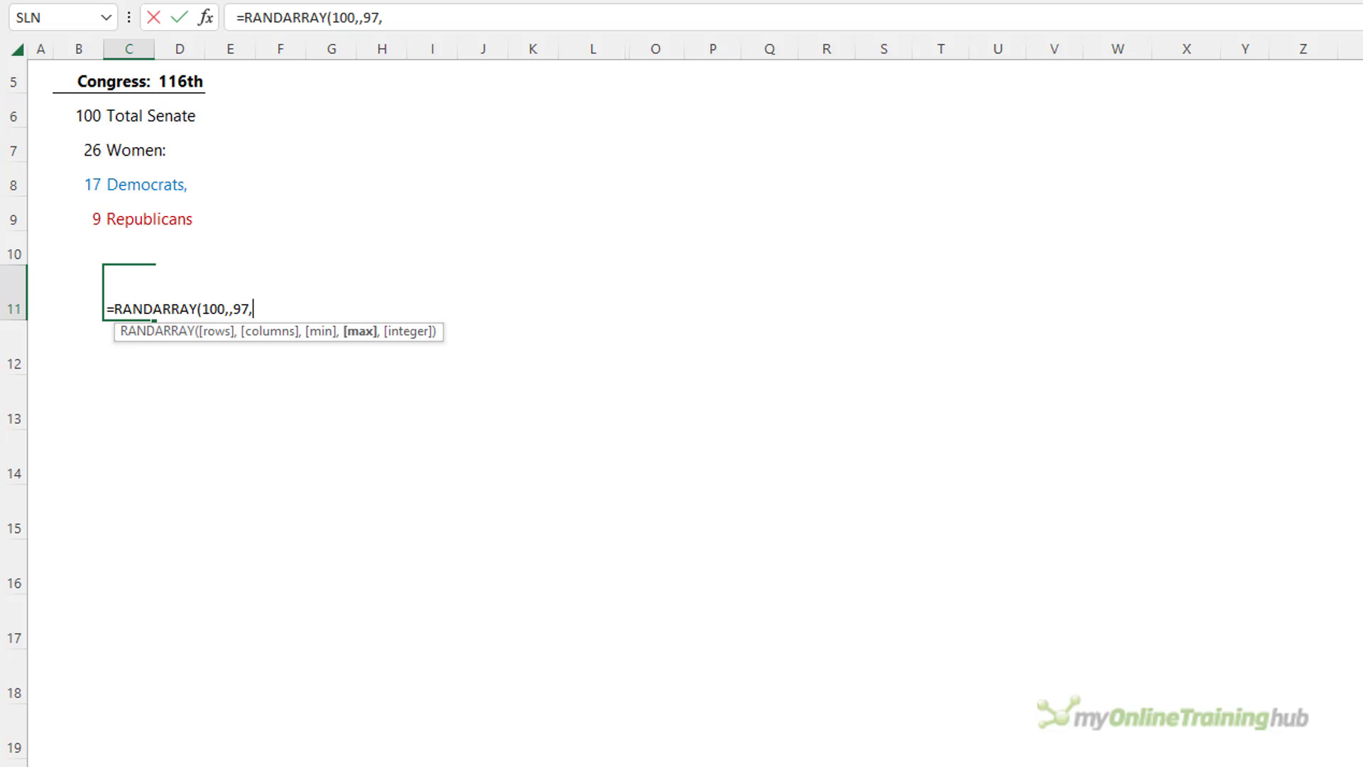
type("116,")
key("Down")
key("Tab")
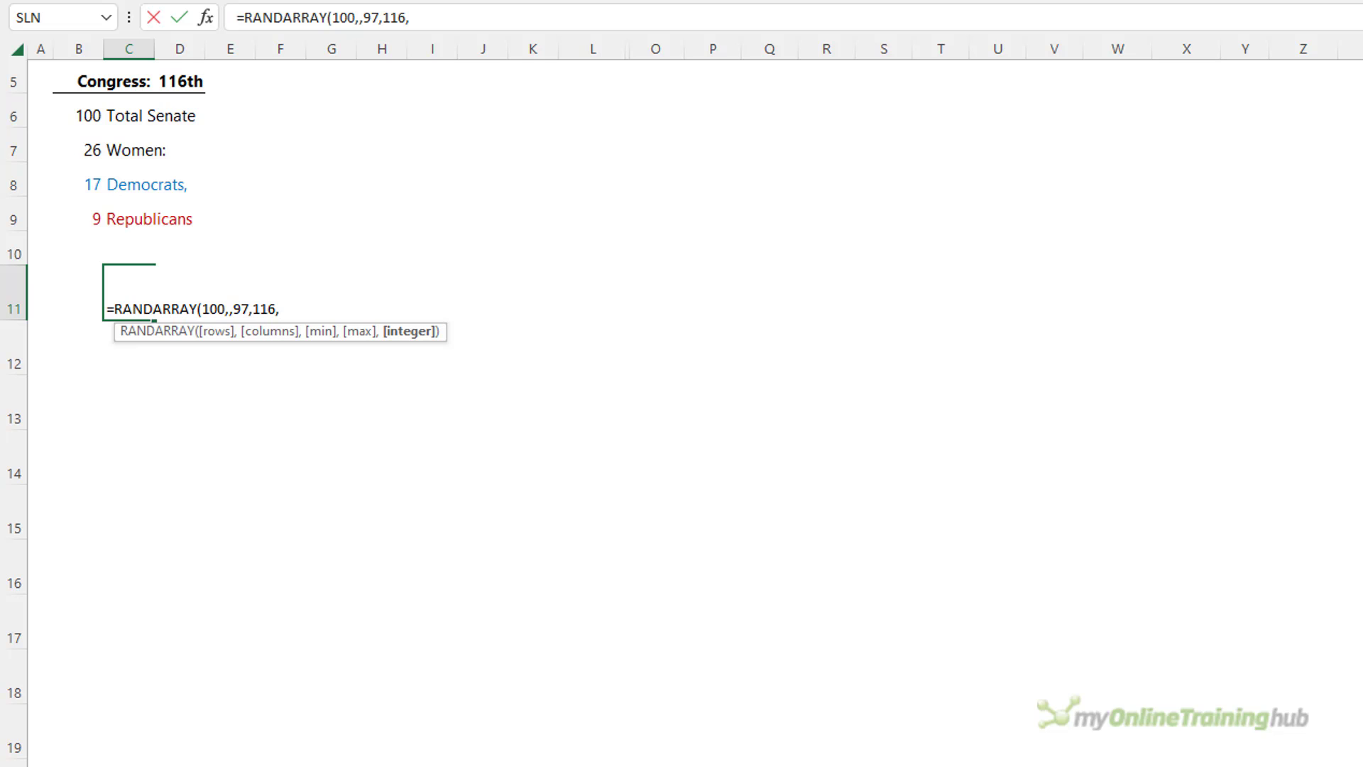
type(")")
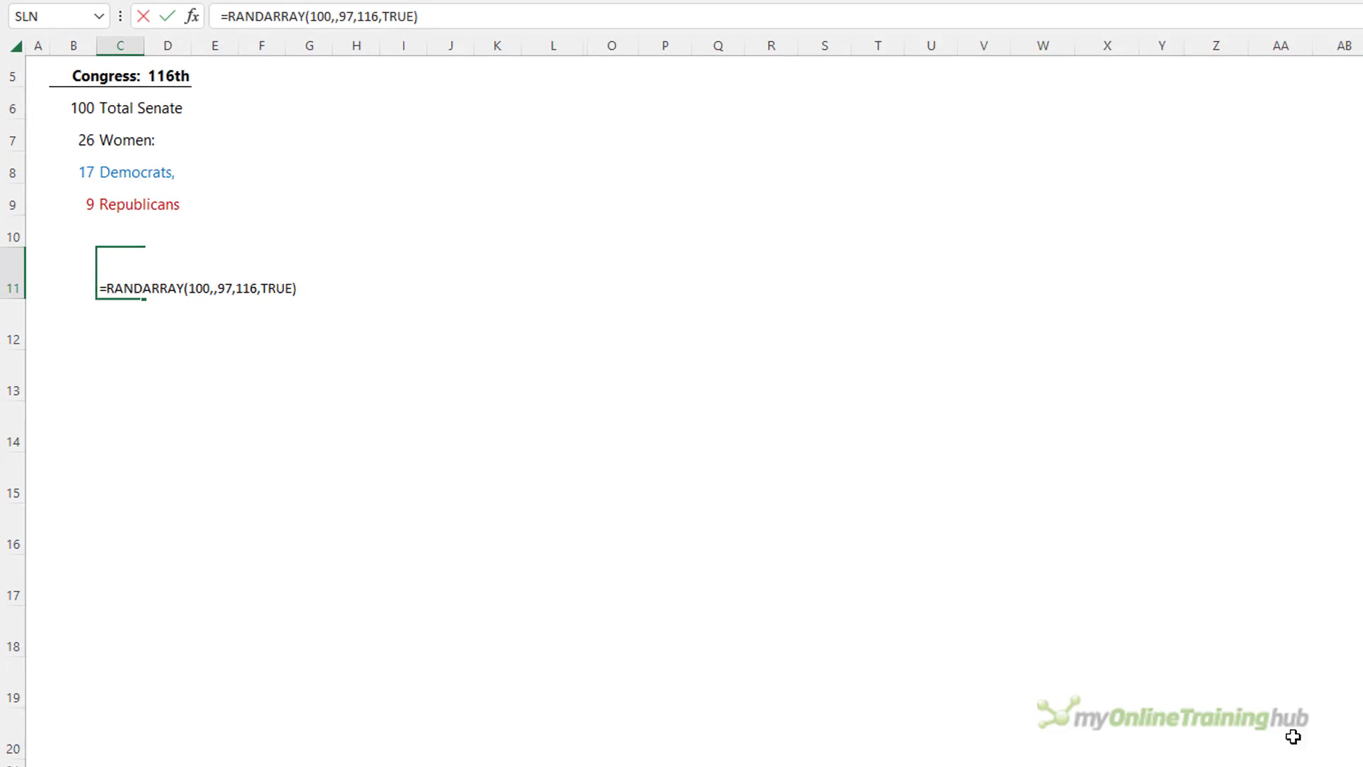
key("Return")
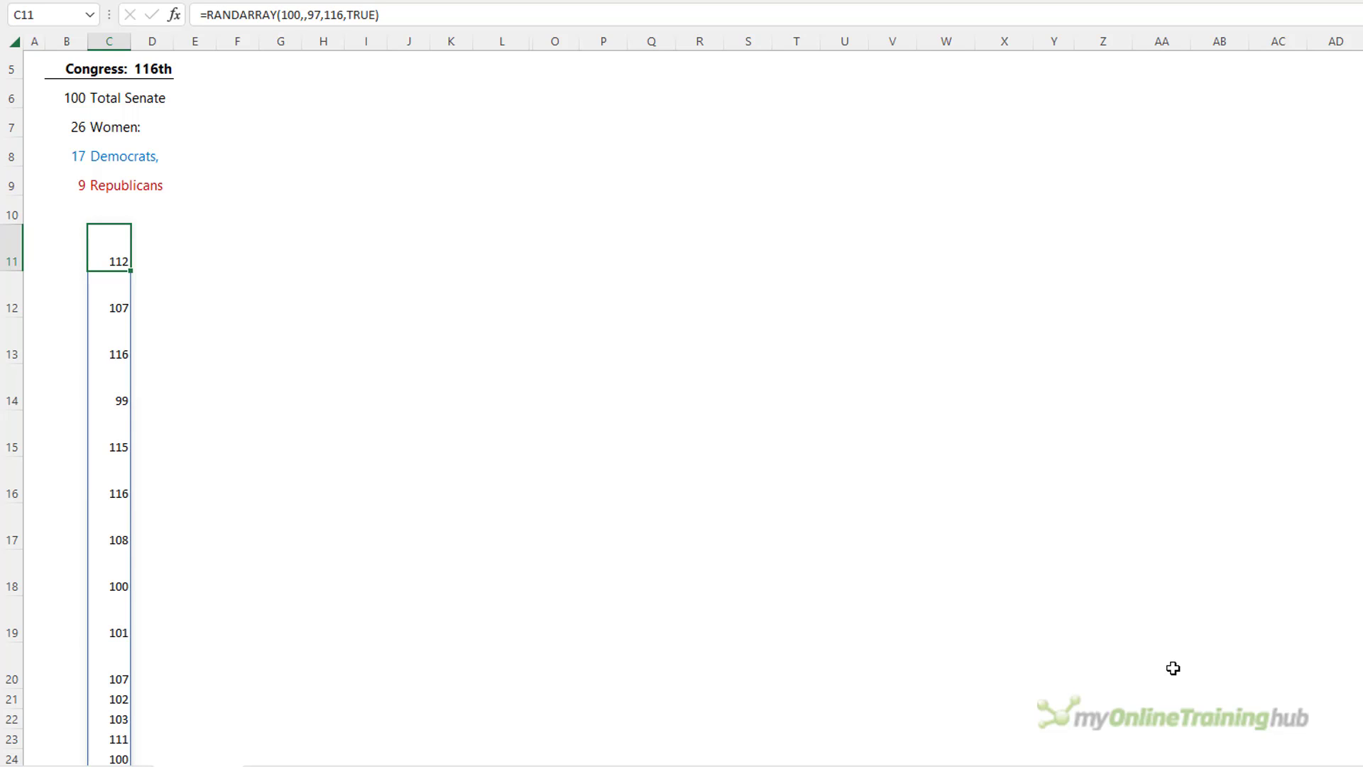
Wrap the RANDARRAY formula in C11 in the CHAR function to convert the numbers into letters.
key("F2")
type("char")
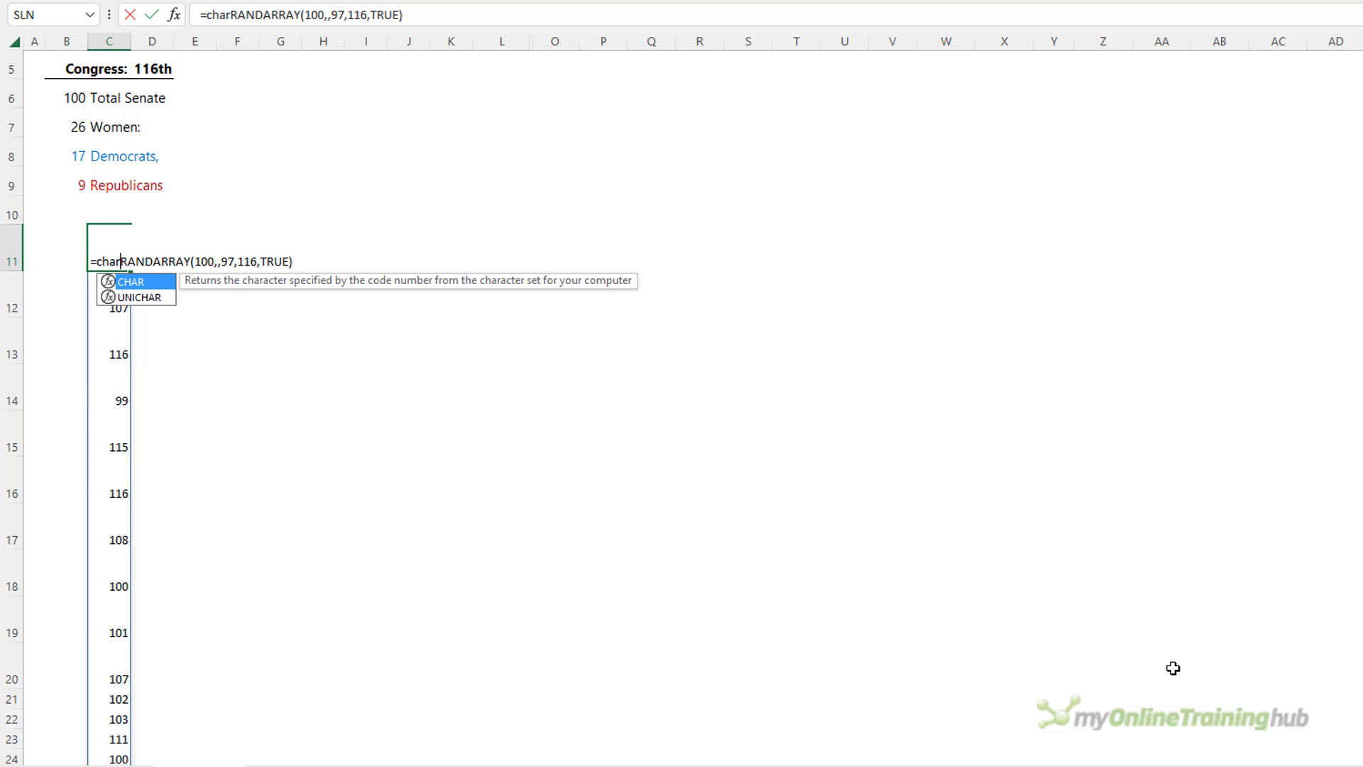
key("Tab")
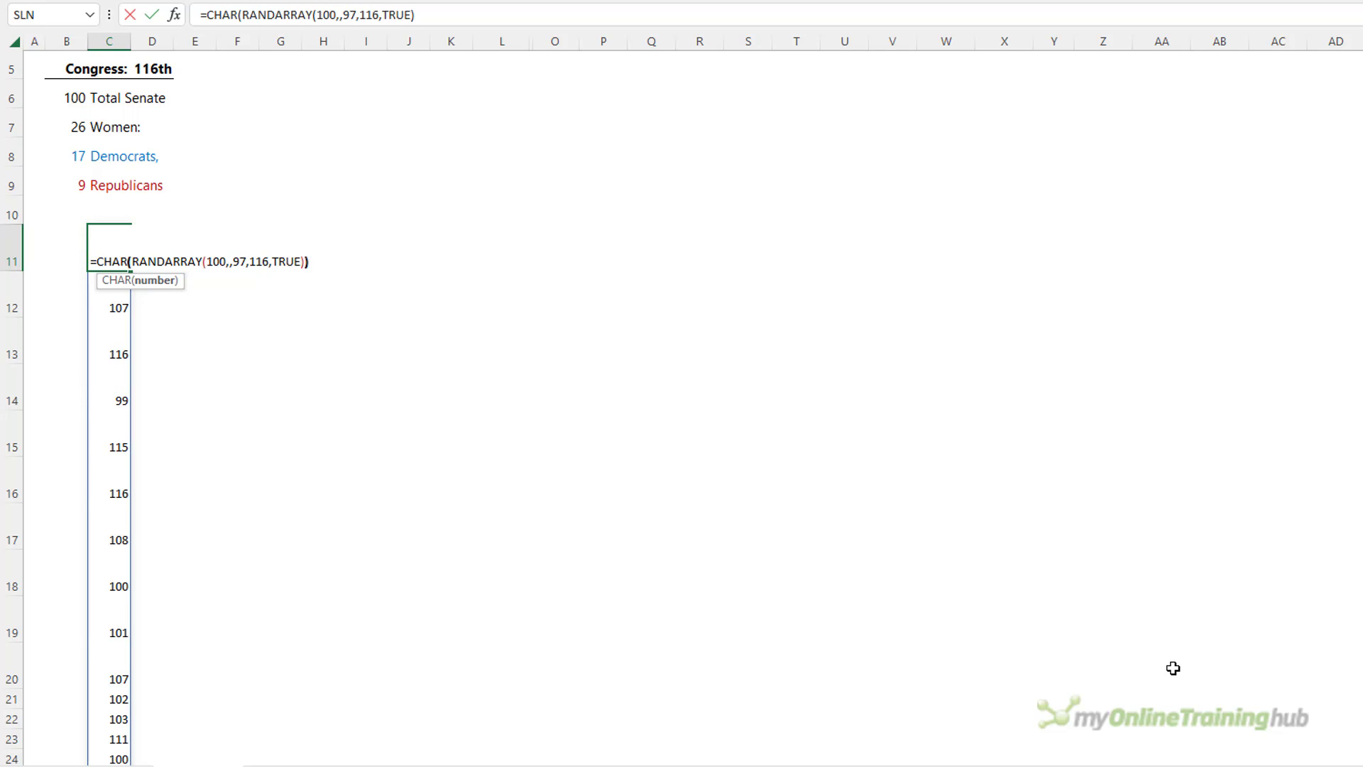
type(")")
key("ctrl+Return")
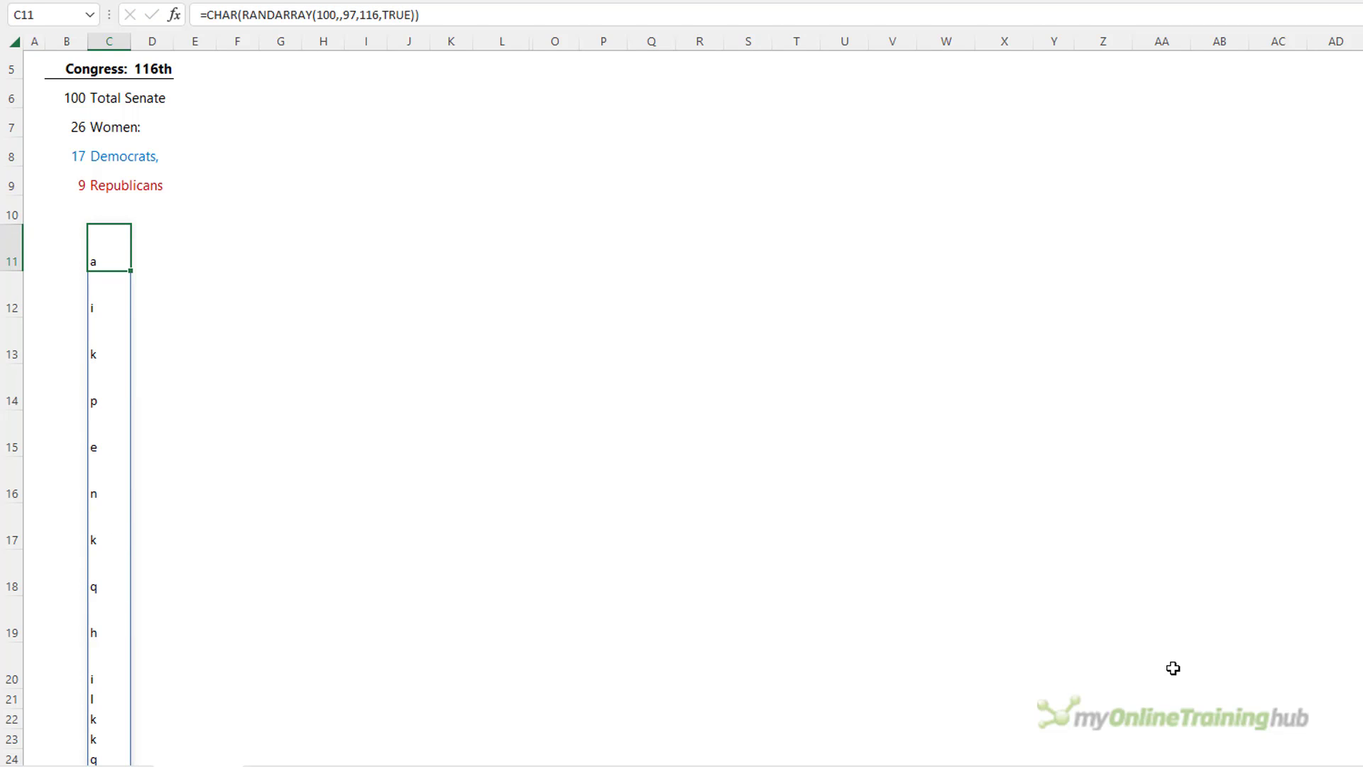
Wrap the C11 formula in WRAPCOLS with a wrap count of 10 and an empty string "" as padding.
key("F2")
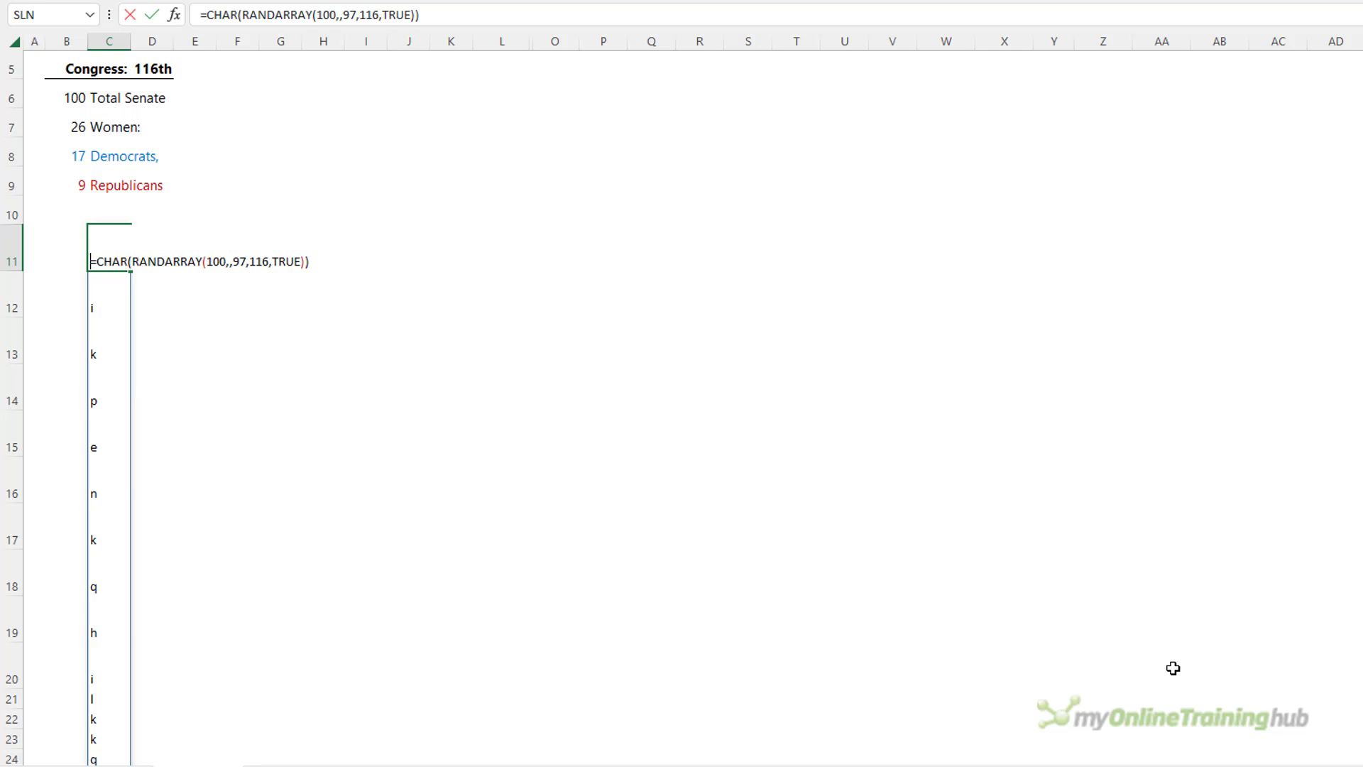
type("wra")
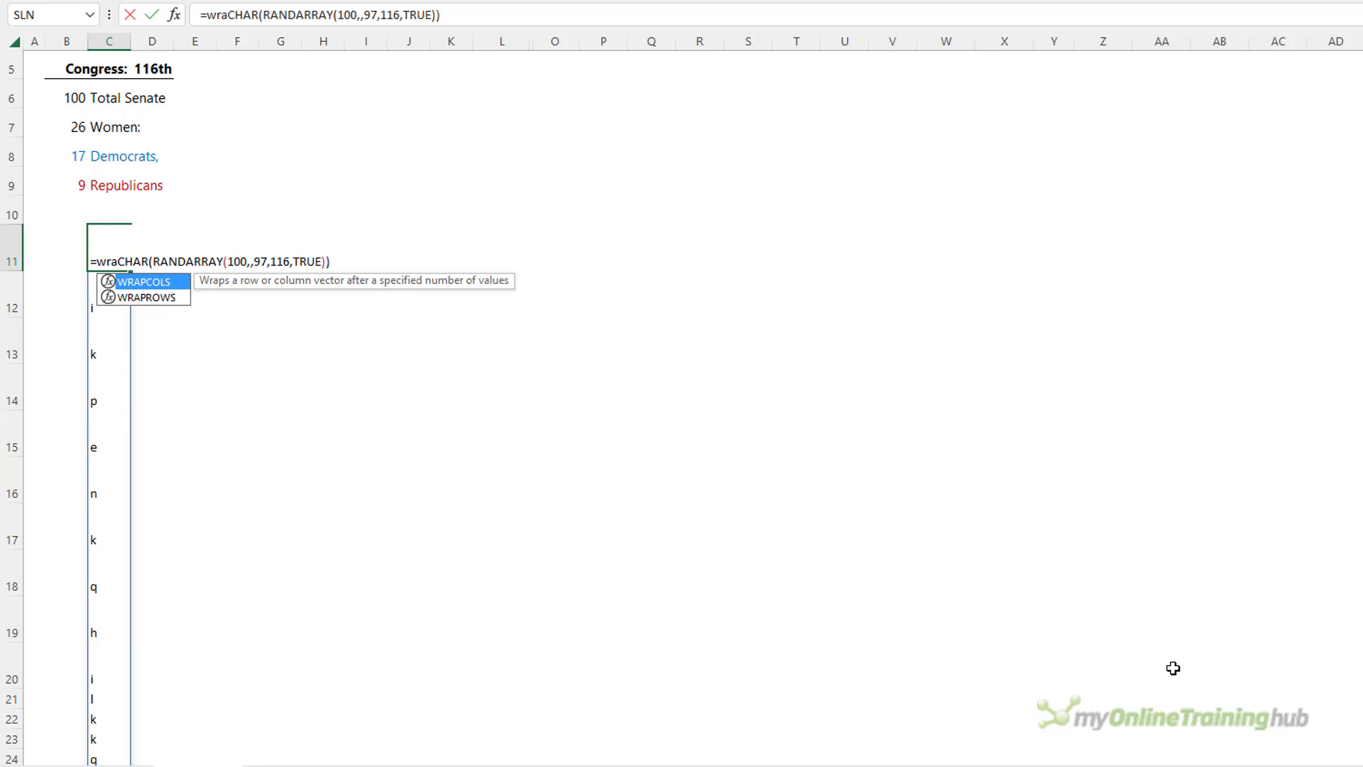
key("Tab")
key("End")
type(",10")
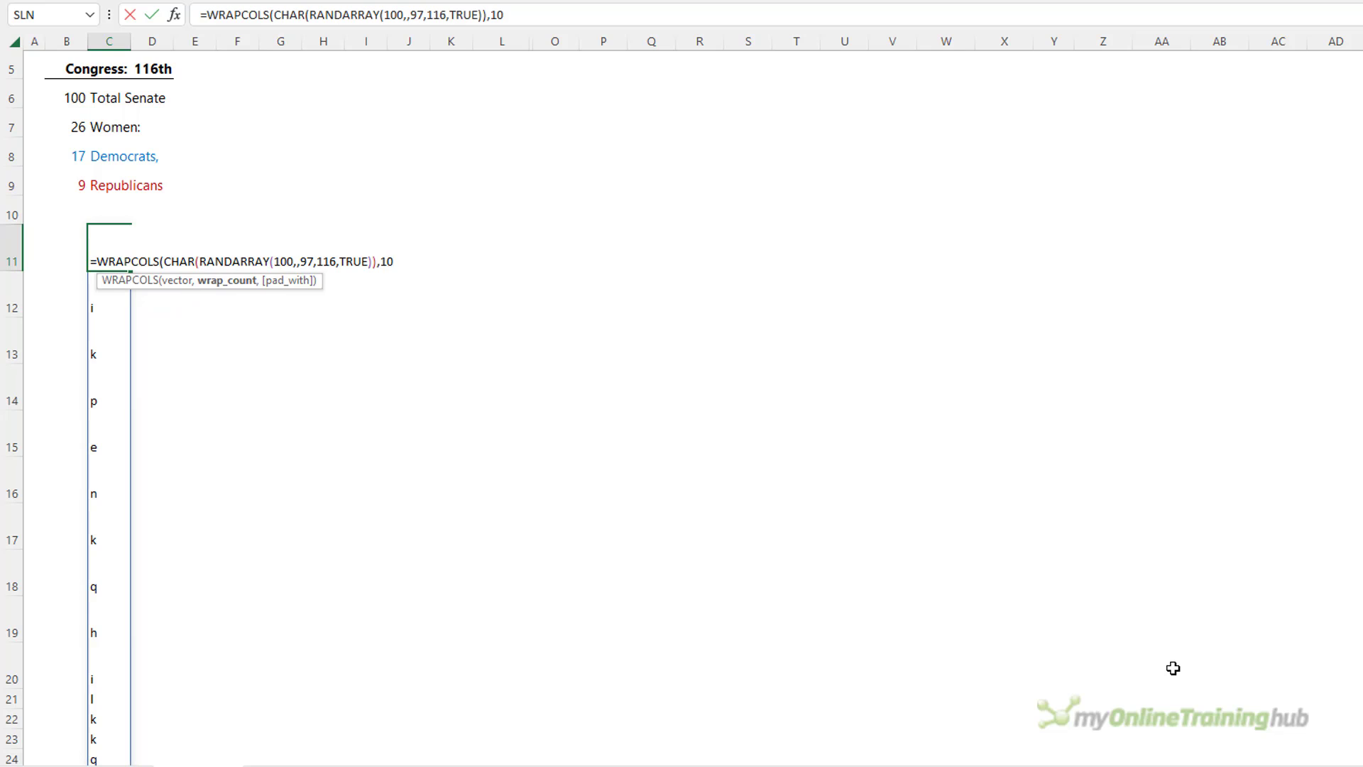
type(",\"\")")
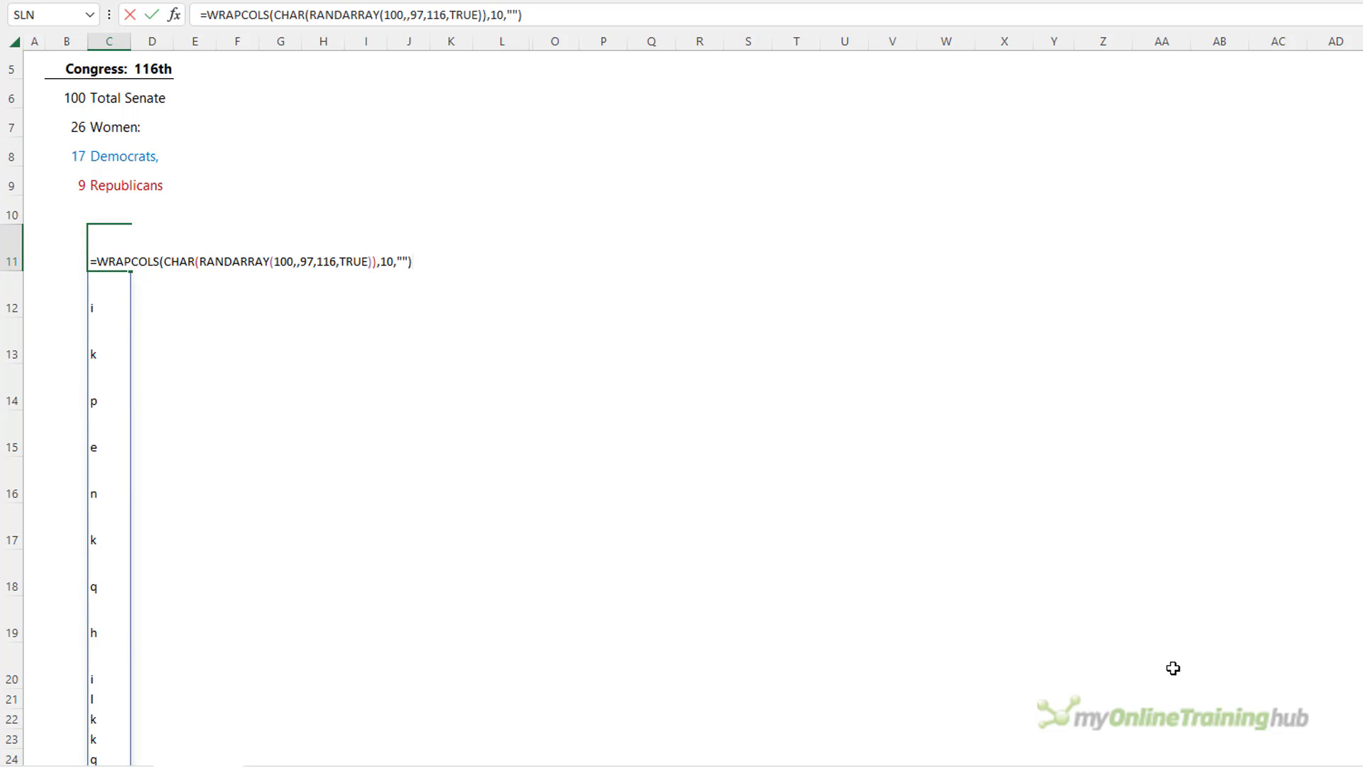
key("Return")
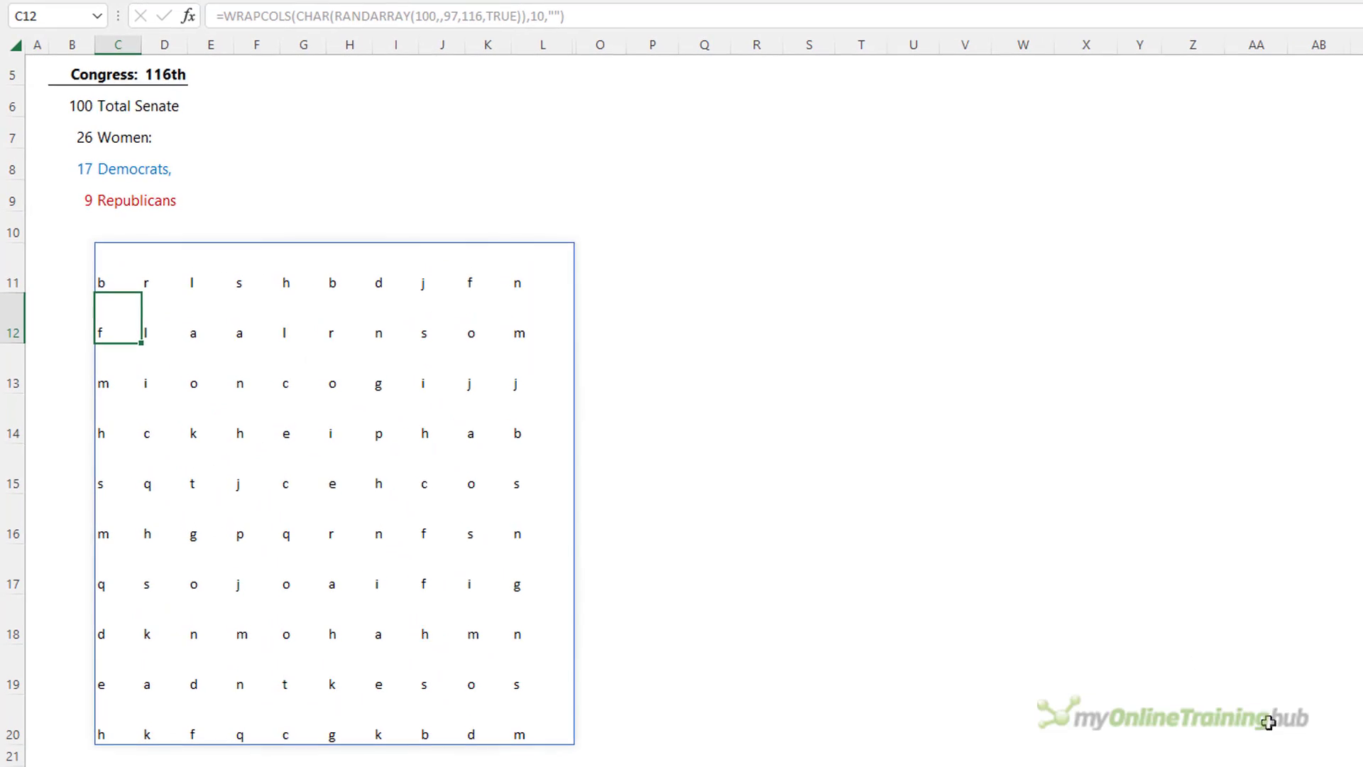
Apply the WeePeople font to the whole spilled letter grid C11:L20.
key("Up")
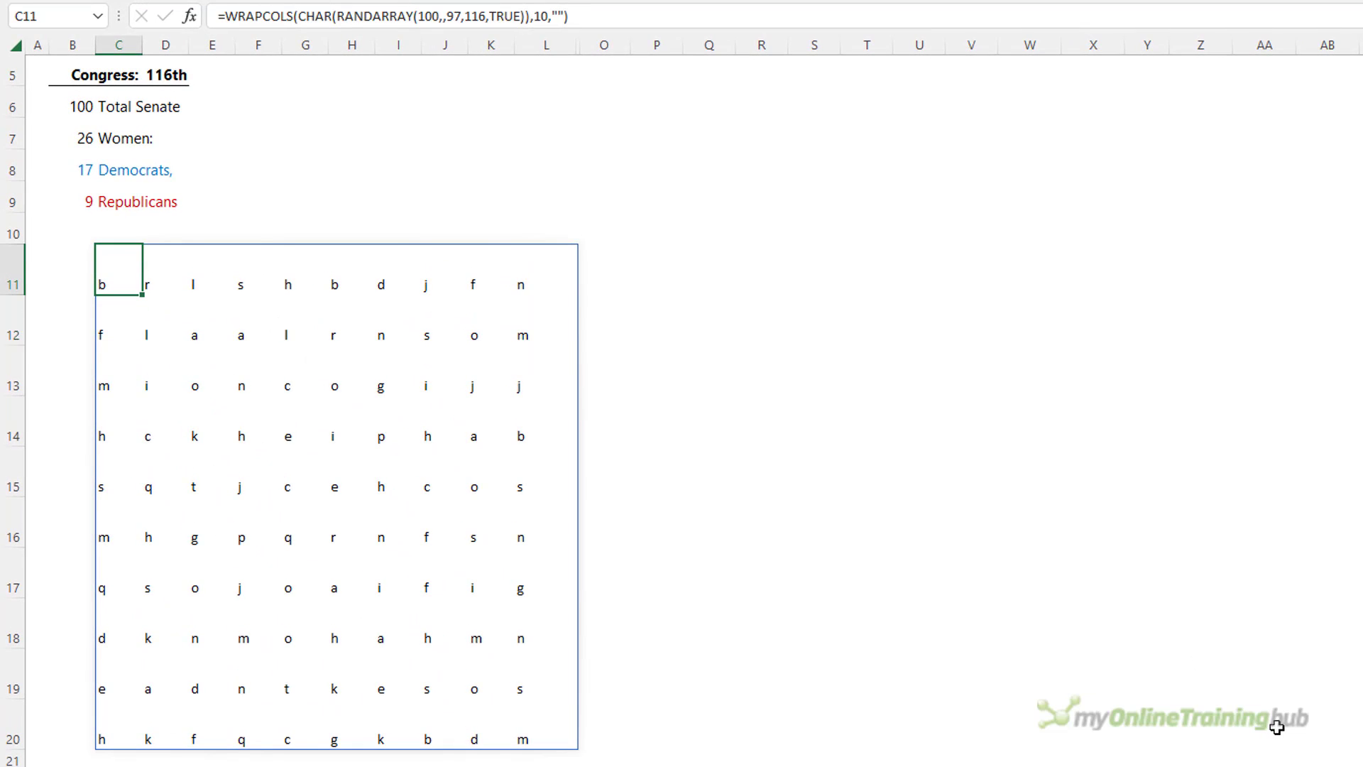
key("ctrl+shift+Down")
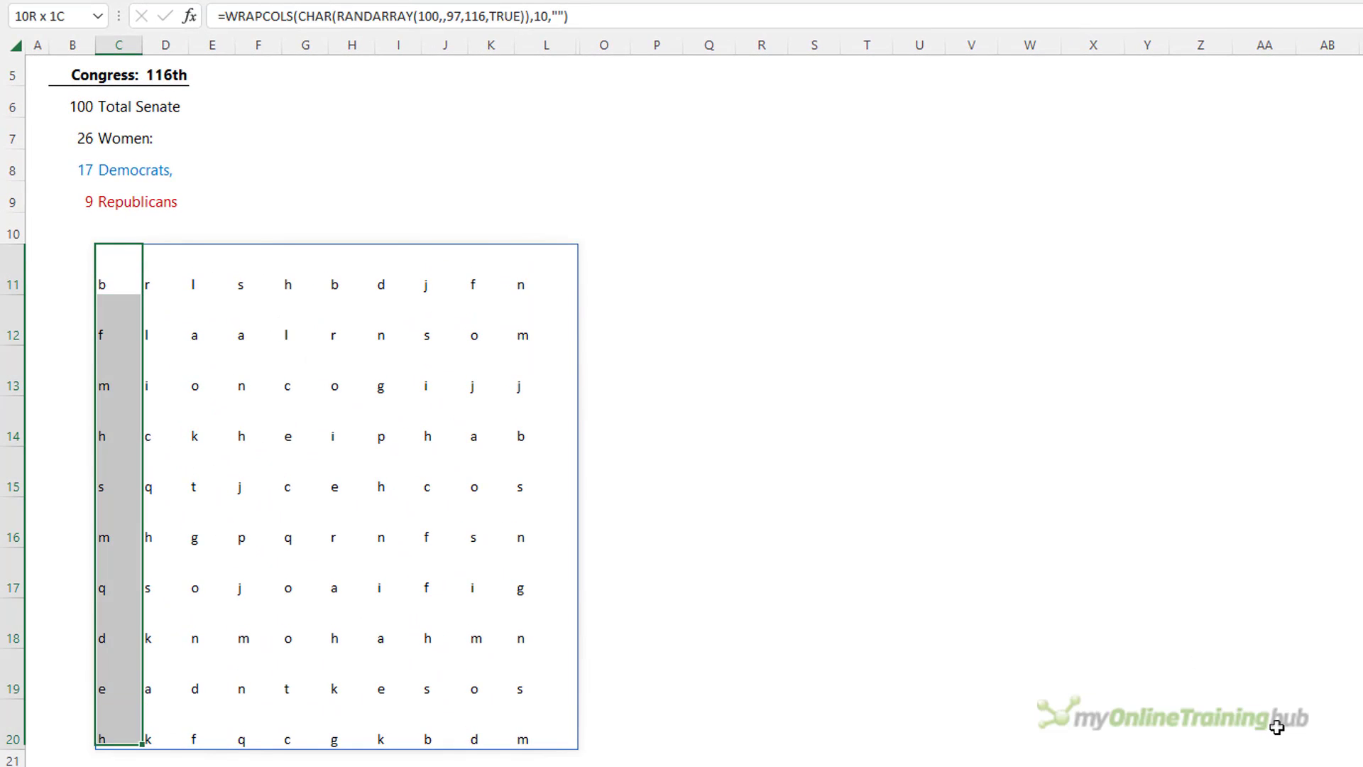
key("ctrl+shift+Right")
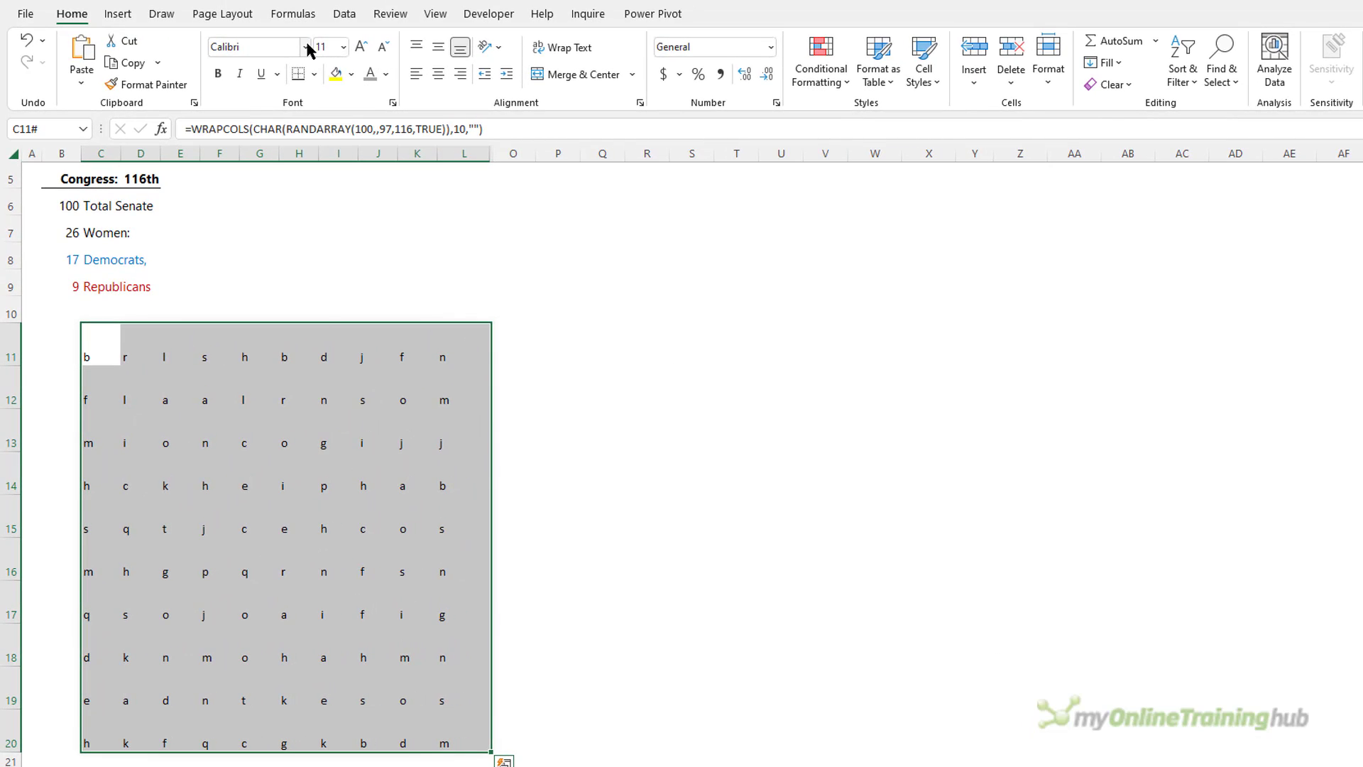
left_click(306, 47)
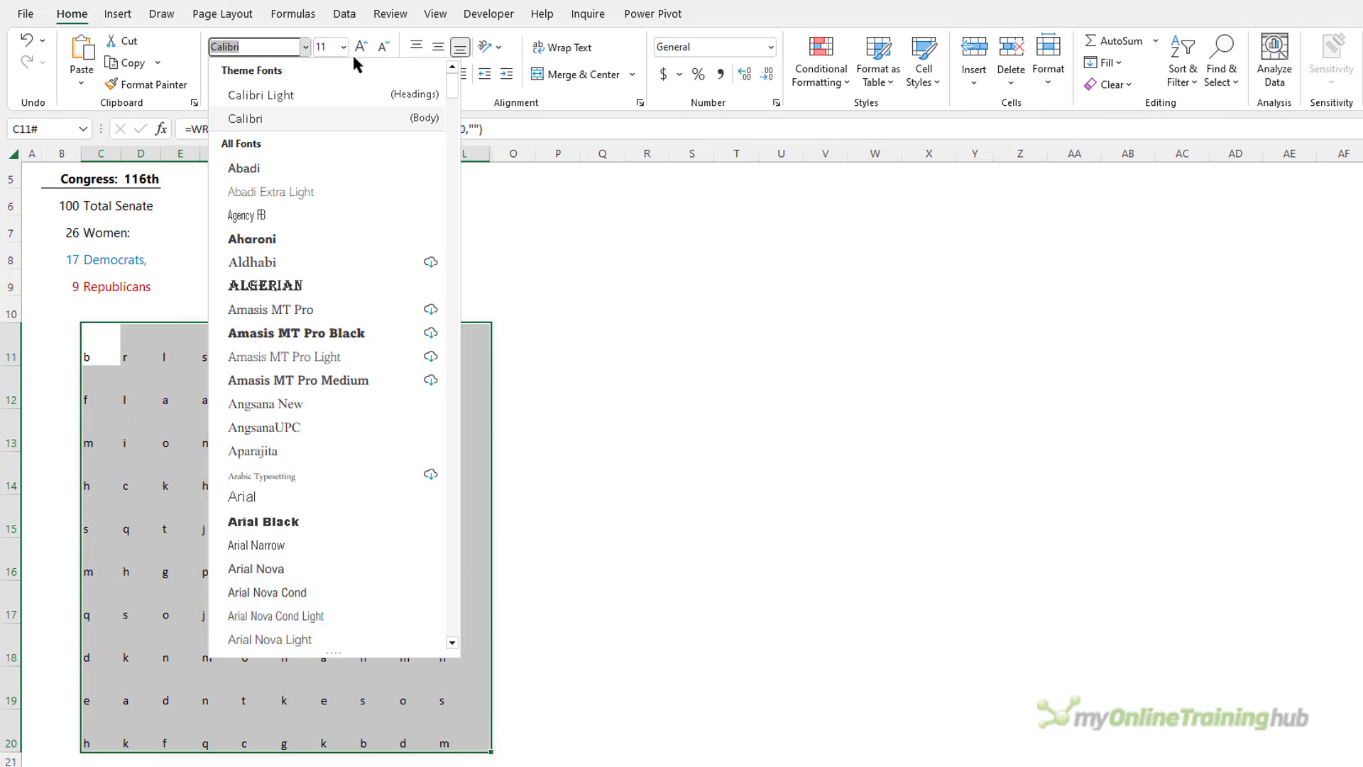
scroll(359, 274, "down", 20)
scroll(429, 588, "down", 20)
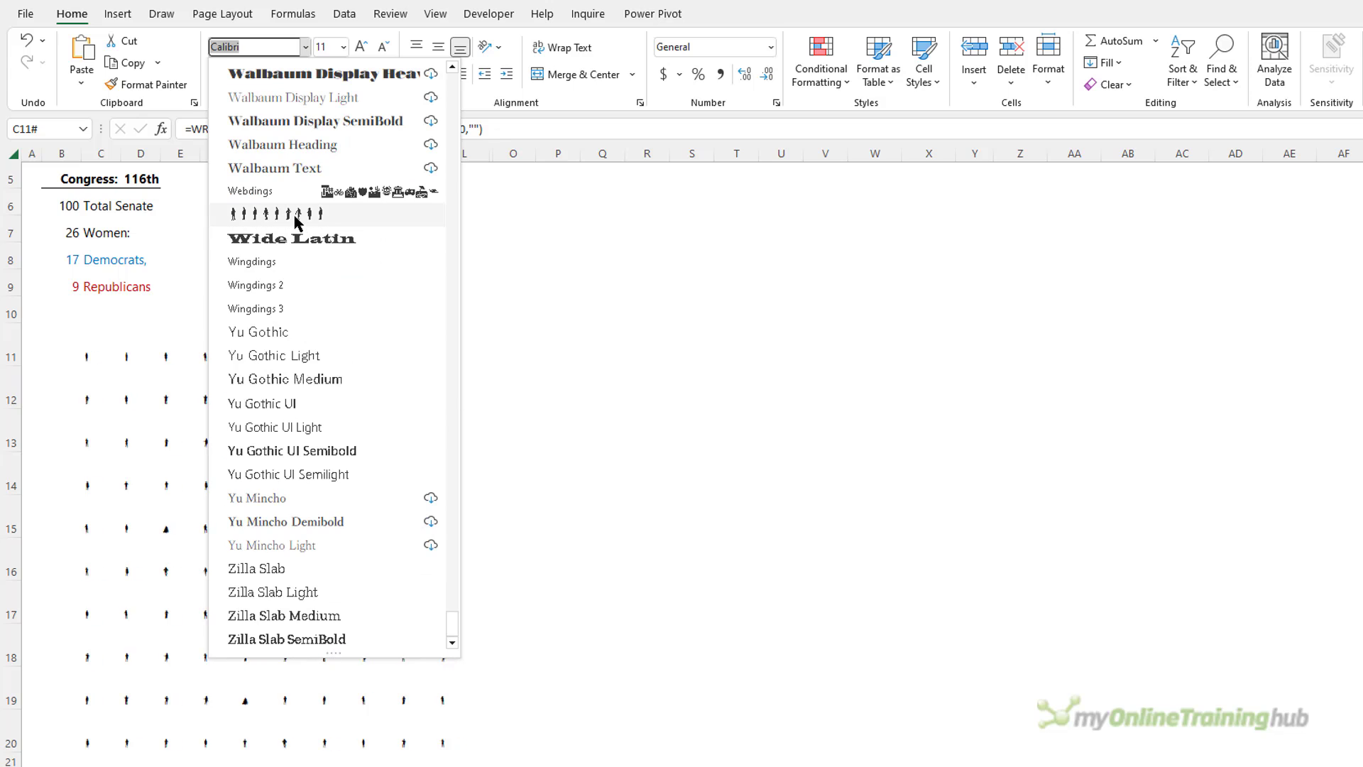
left_click(293, 213)
Set the people grid's font size to 48 and its font colour to a mid grey.
left_click(345, 47)
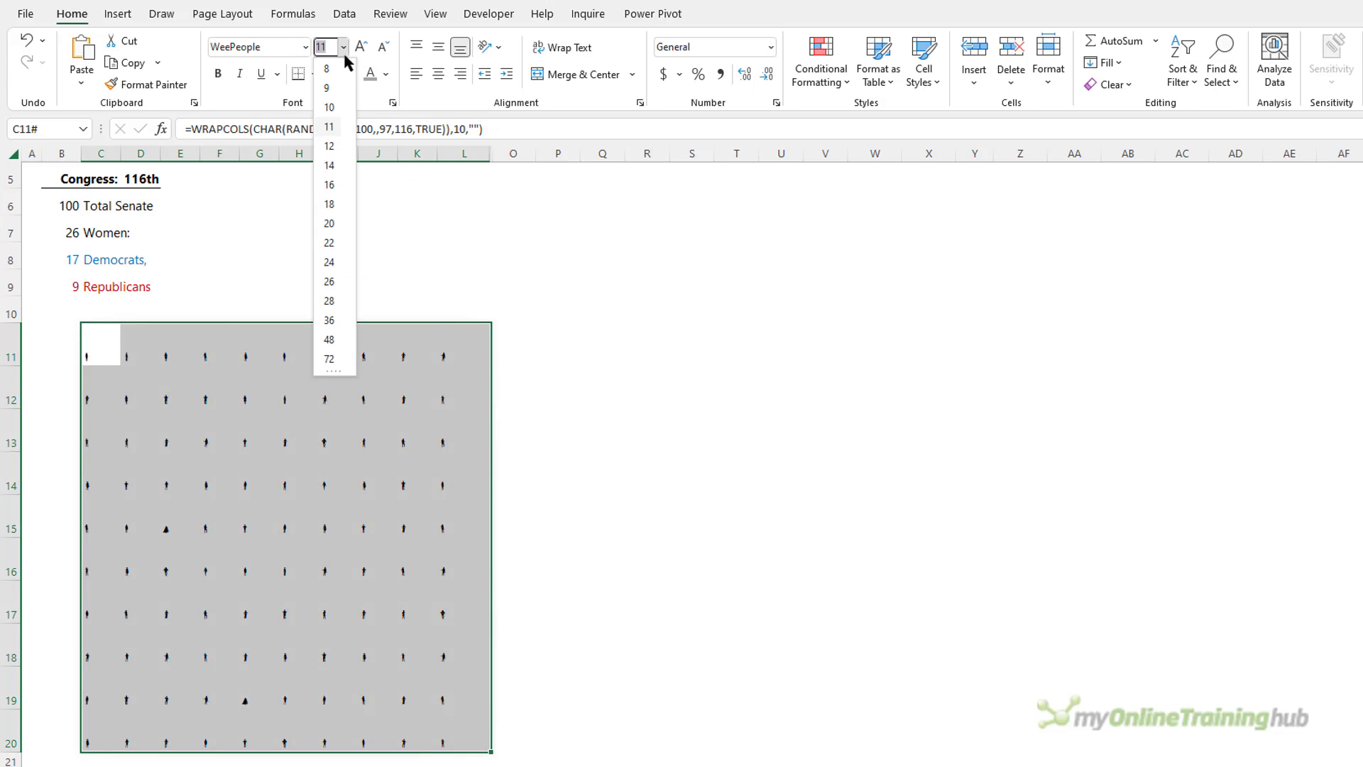
left_click(328, 339)
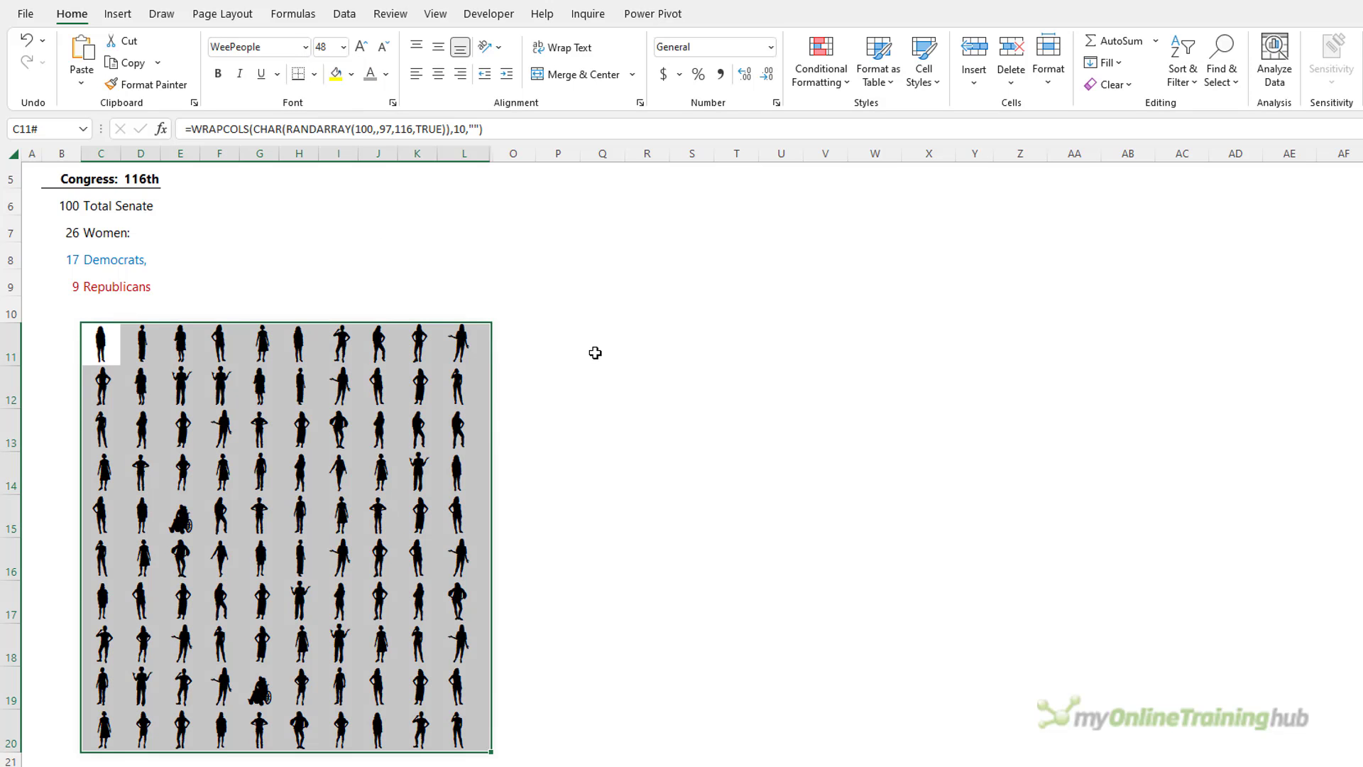
left_click(386, 74)
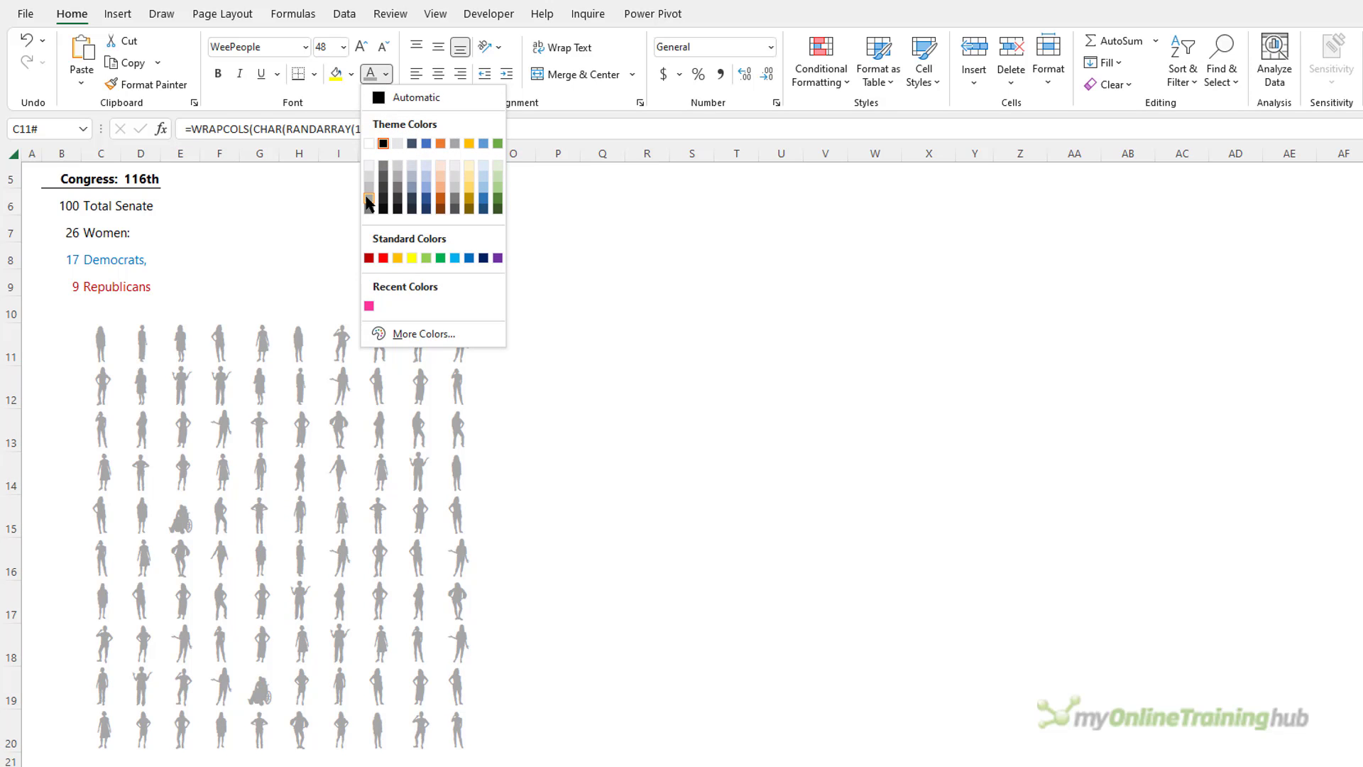
left_click(369, 188)
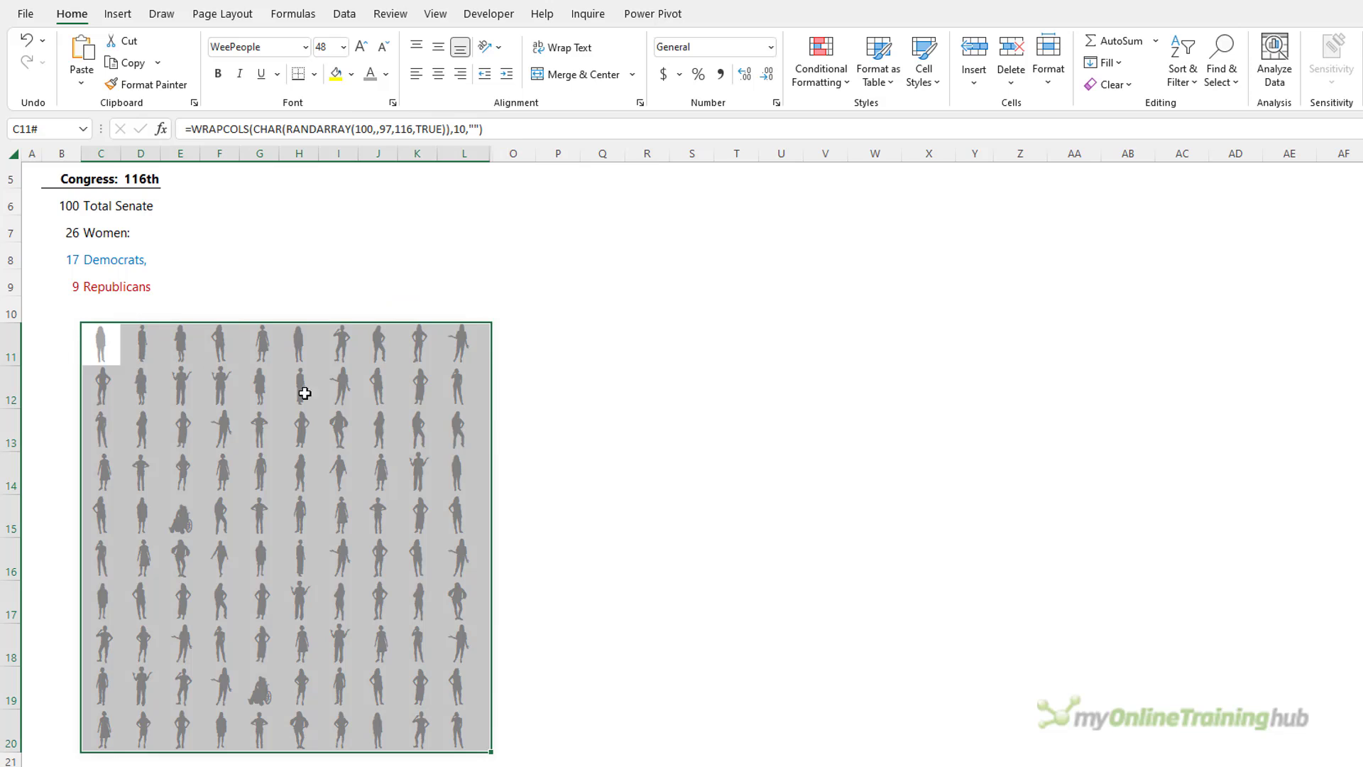
key("shift+BackSpace")
Recalculate the sheet several times to reshuffle the people silhouettes, and select the whole grid C11:L20.
key("F9")
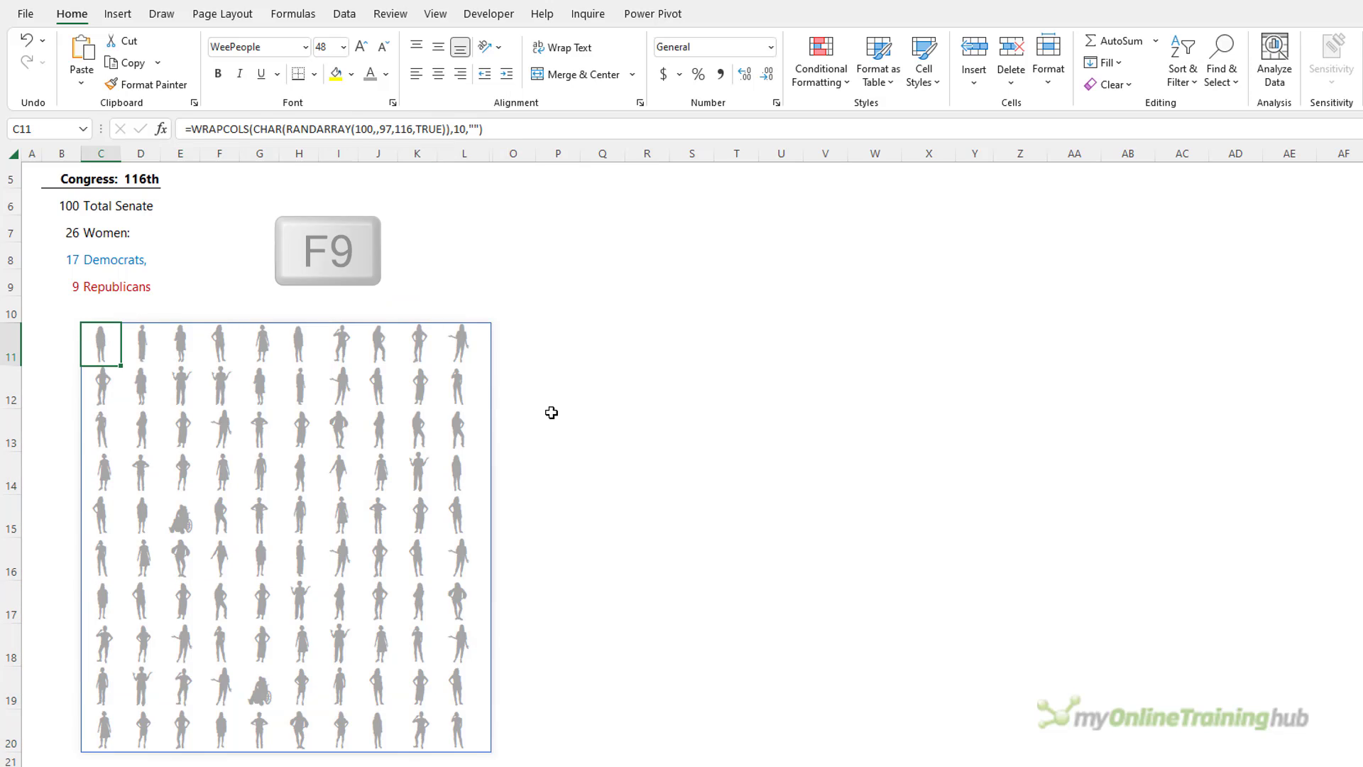
left_click(322, 264)
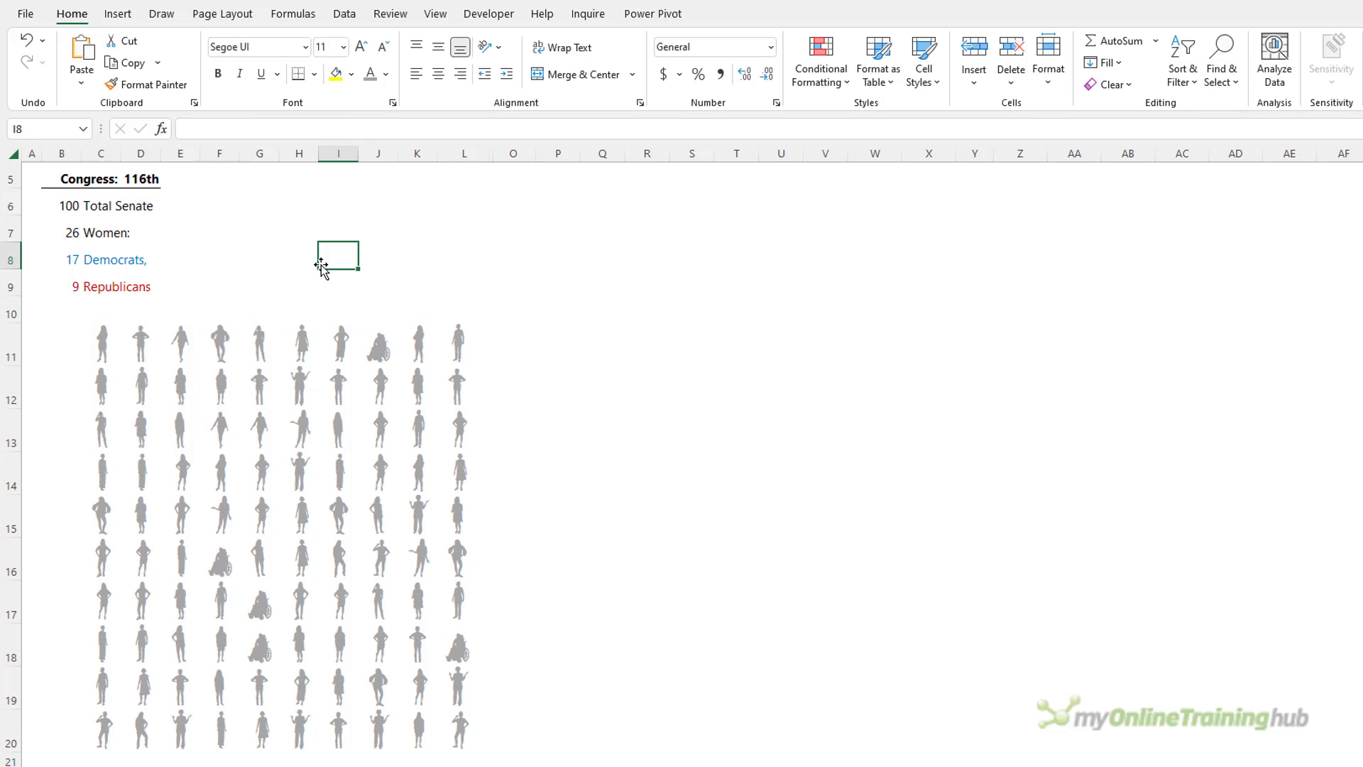
double_click(322, 264)
key("Return")
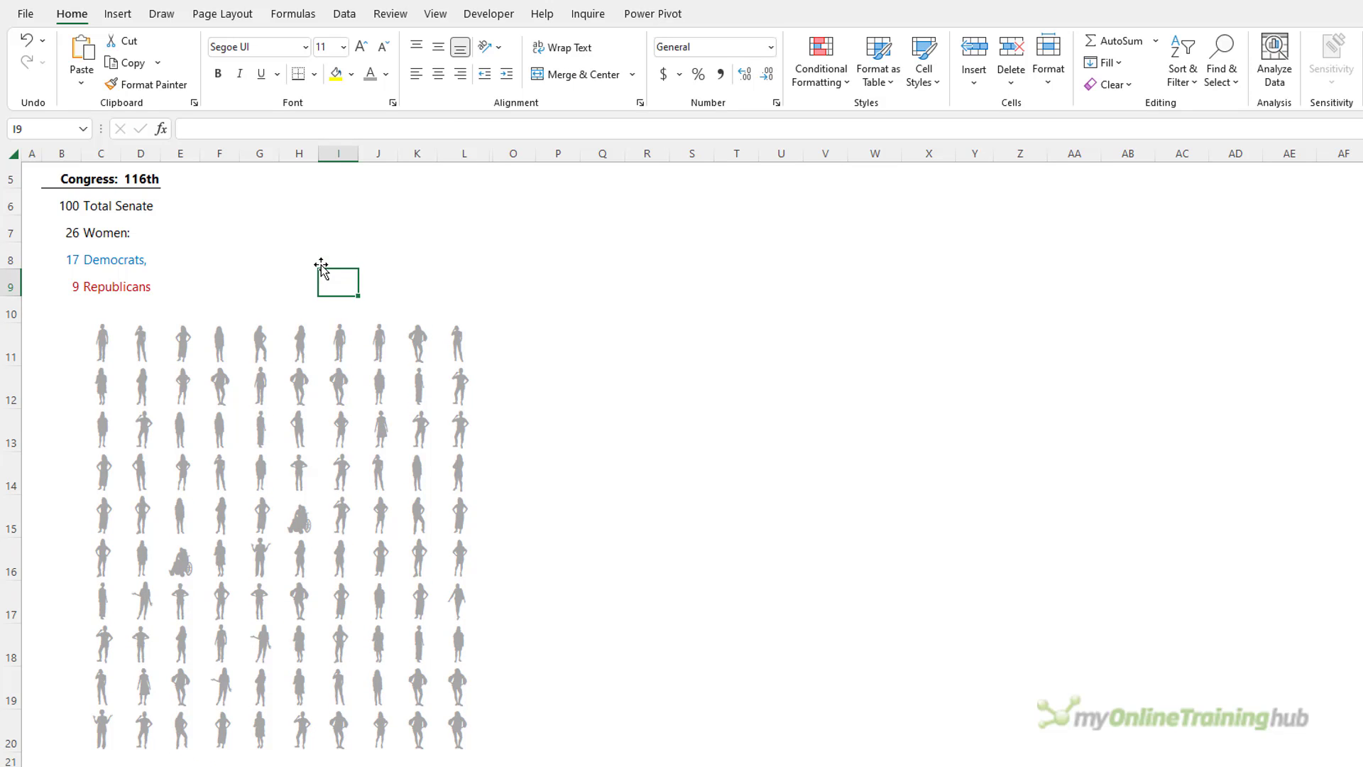
key("F9")
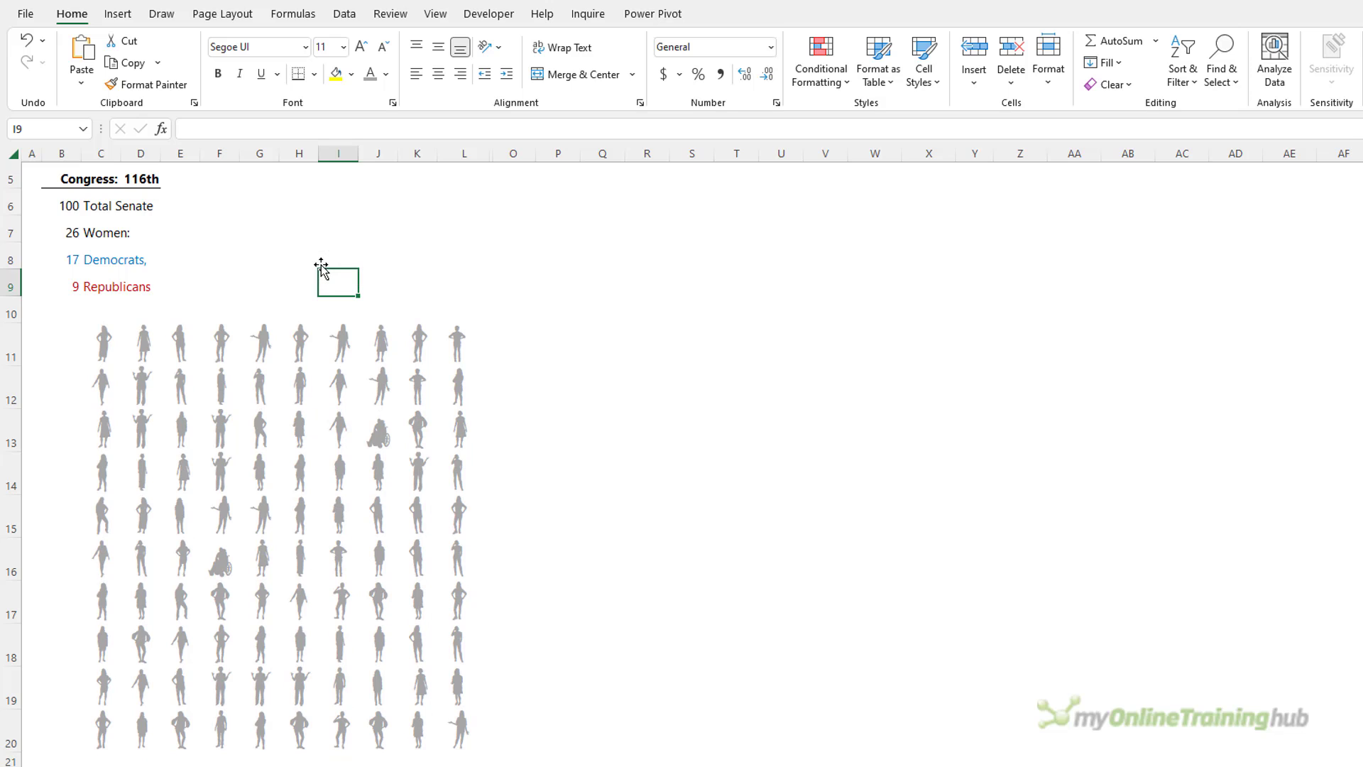
key("F9")
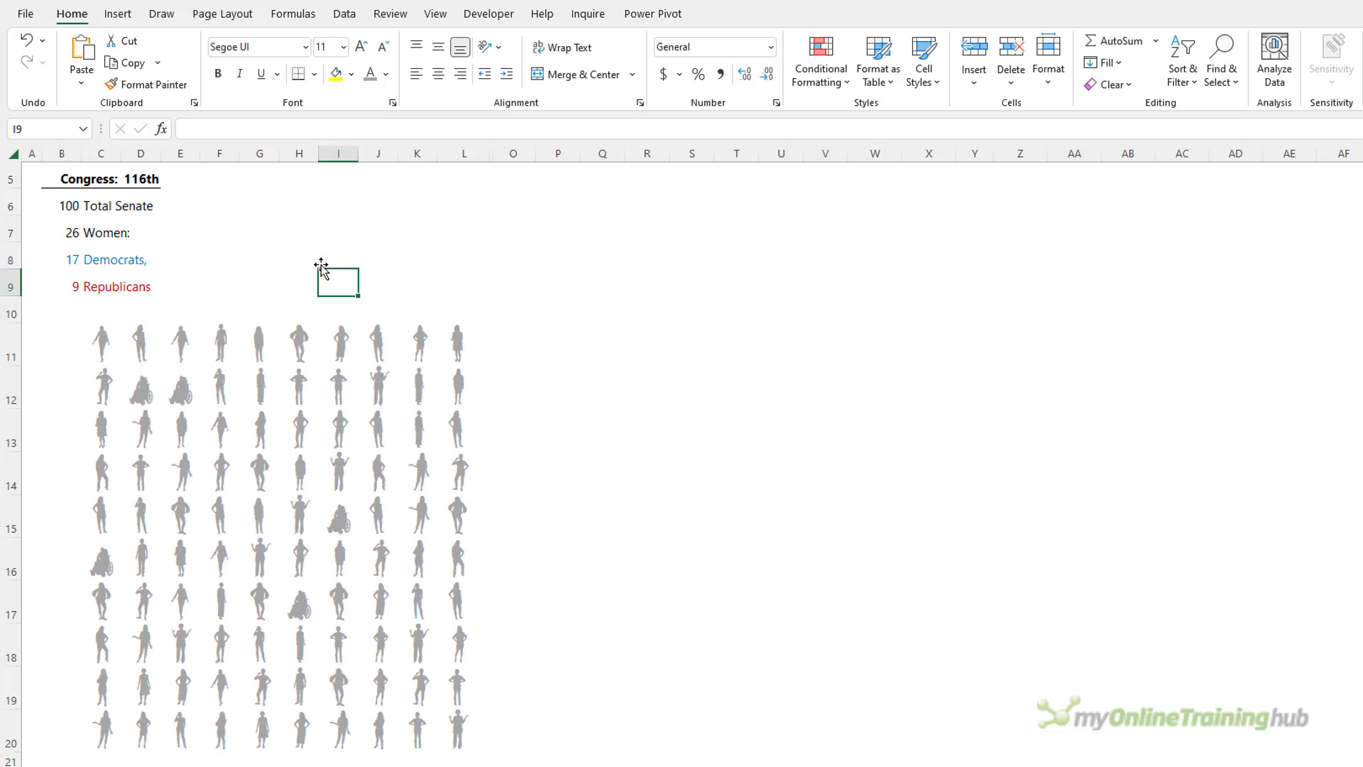
key("F9")
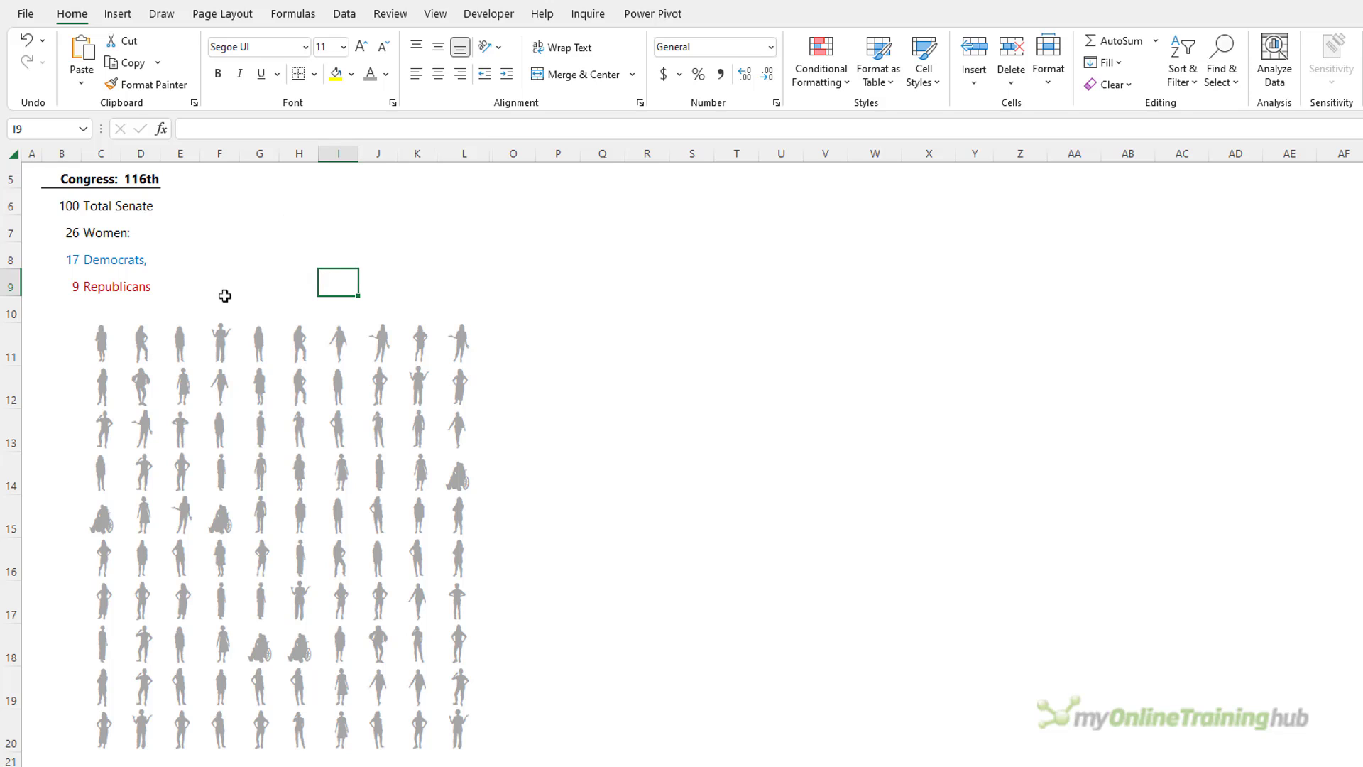
left_click_drag(100, 334, 450, 724)
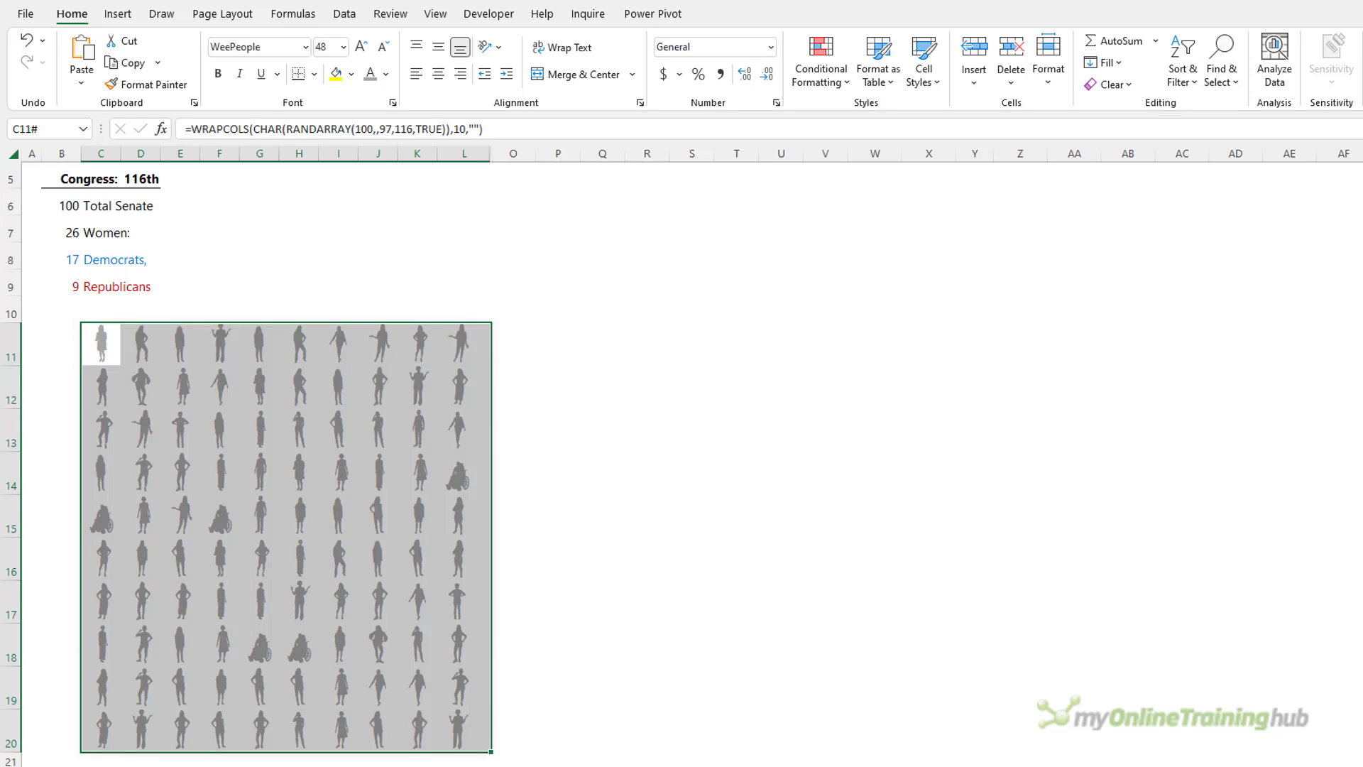
Begin a cell-numbering formula in P11 with =COLUMNS($A:A).
left_click(560, 340)
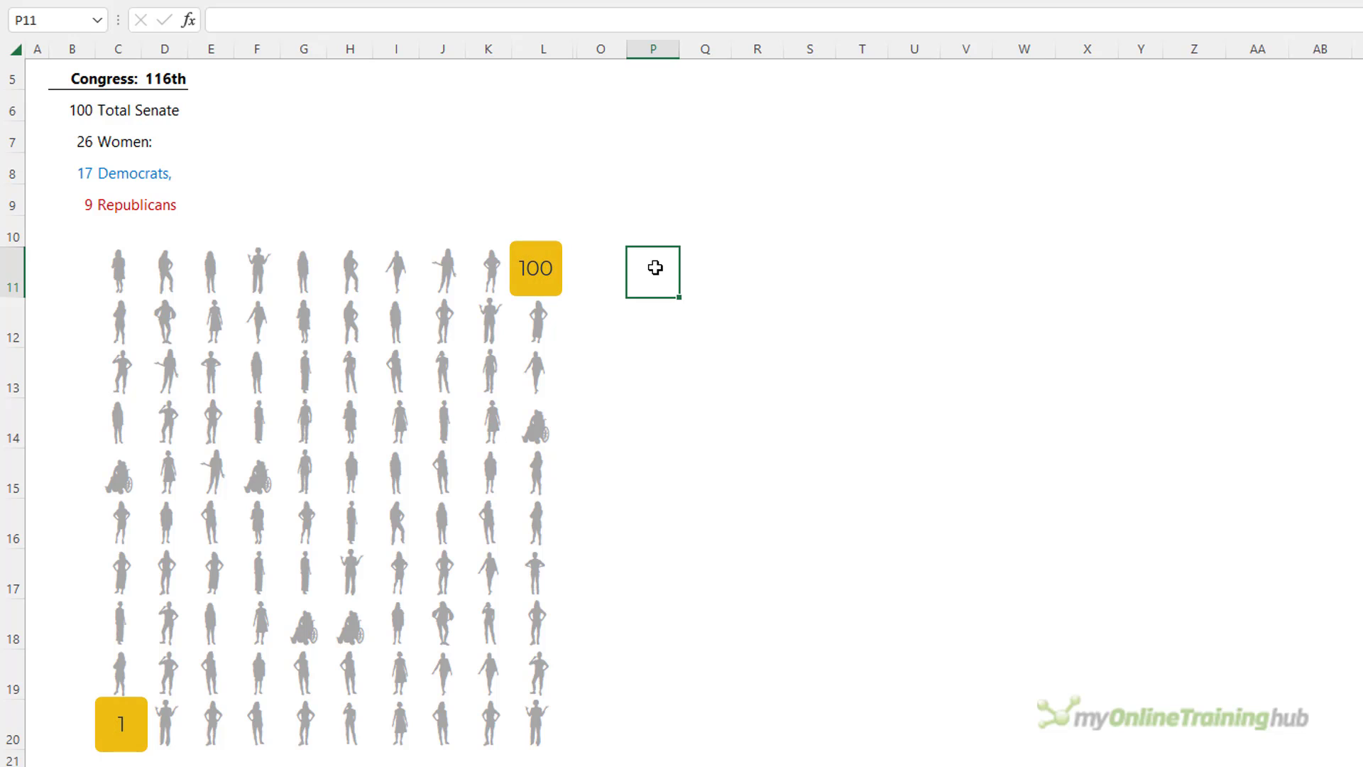
type("=colu")
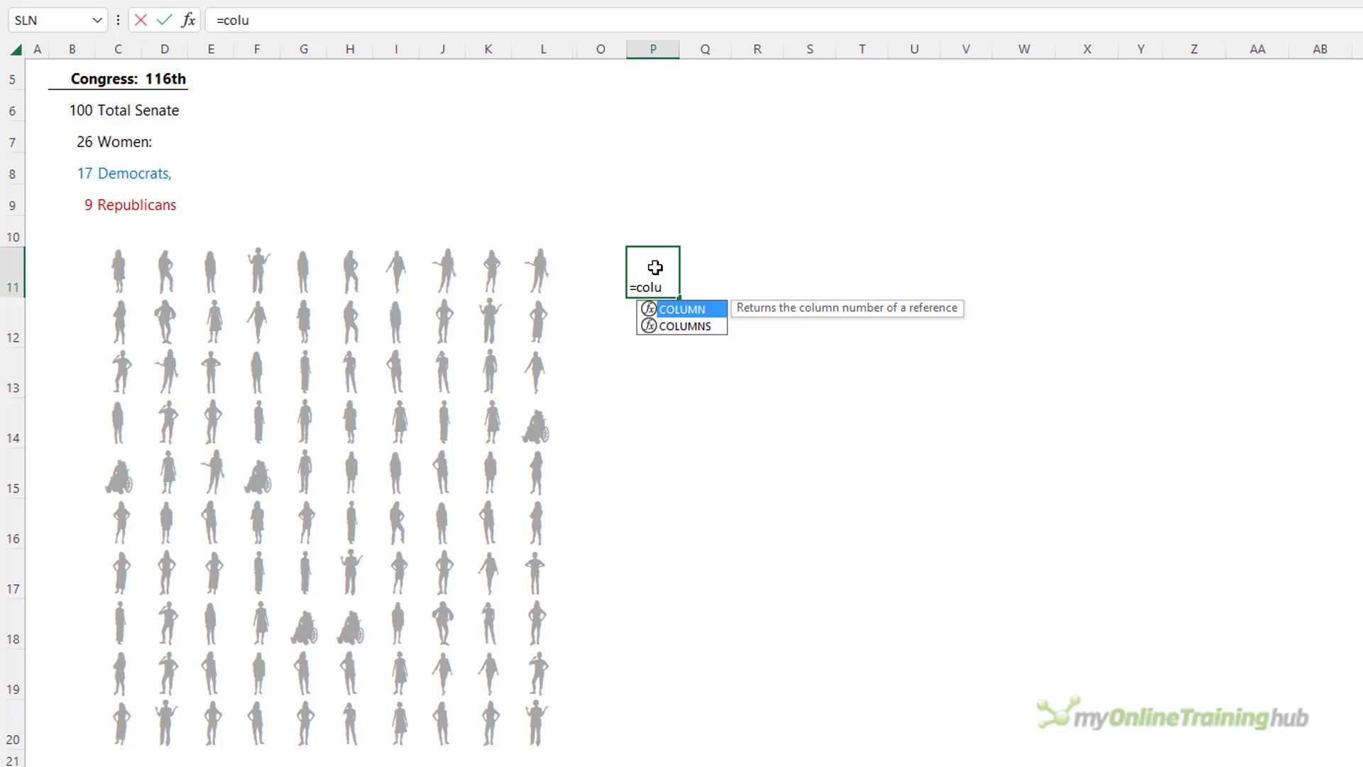
key("Down")
key("Tab")
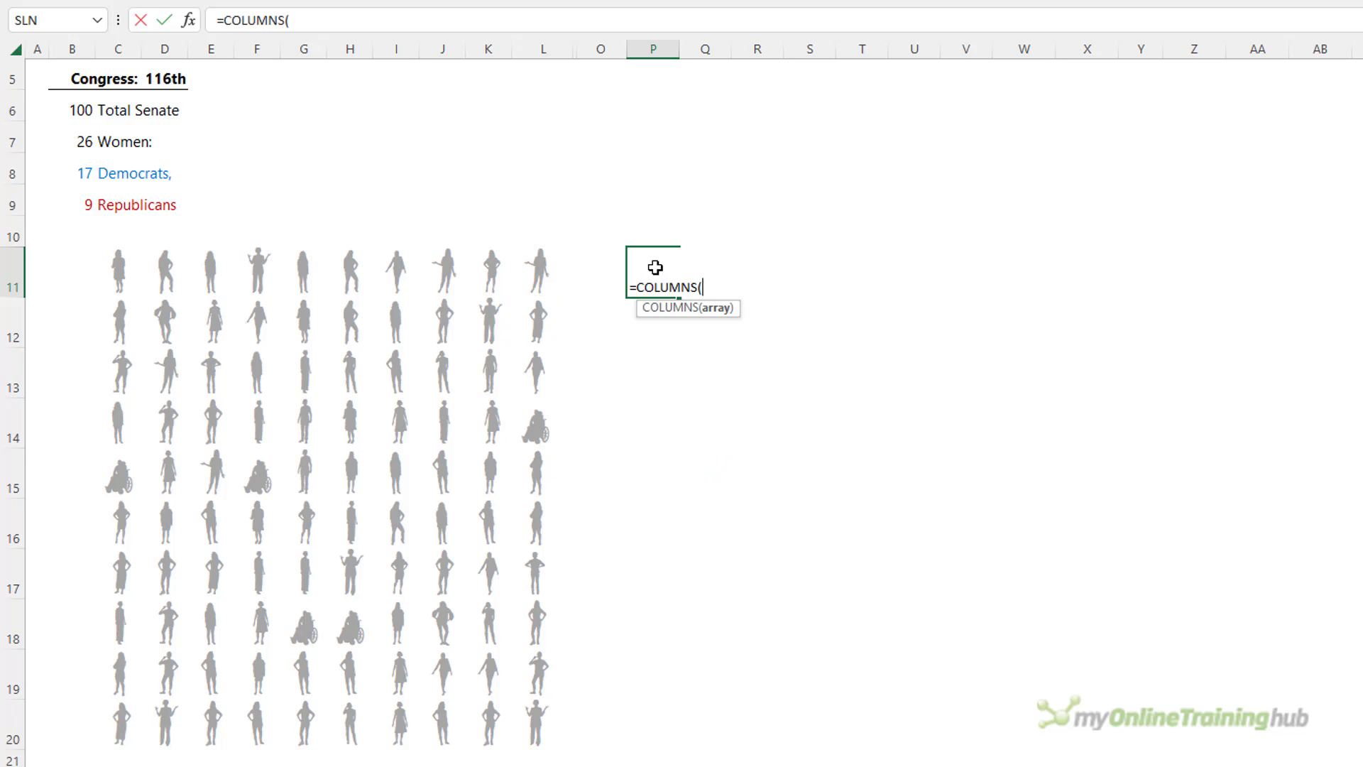
type("$A:A")
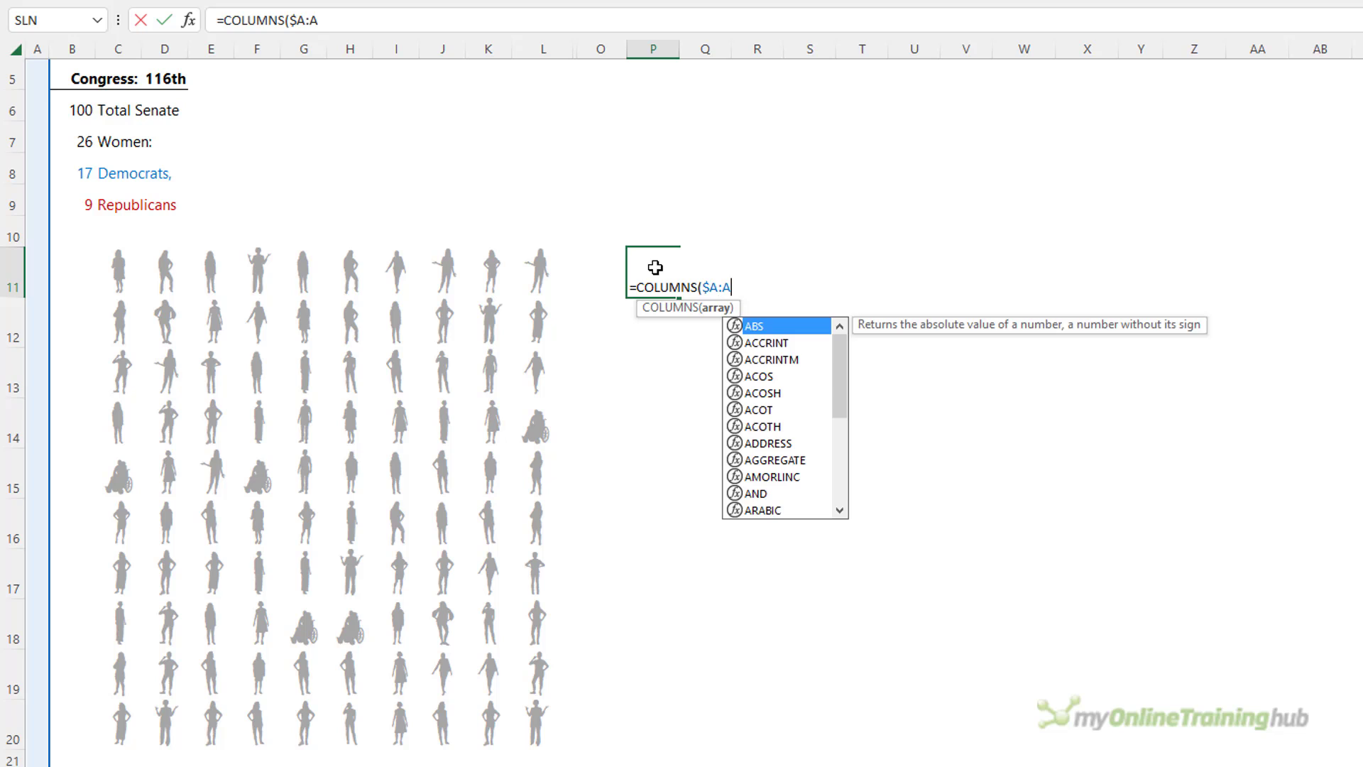
type(")")
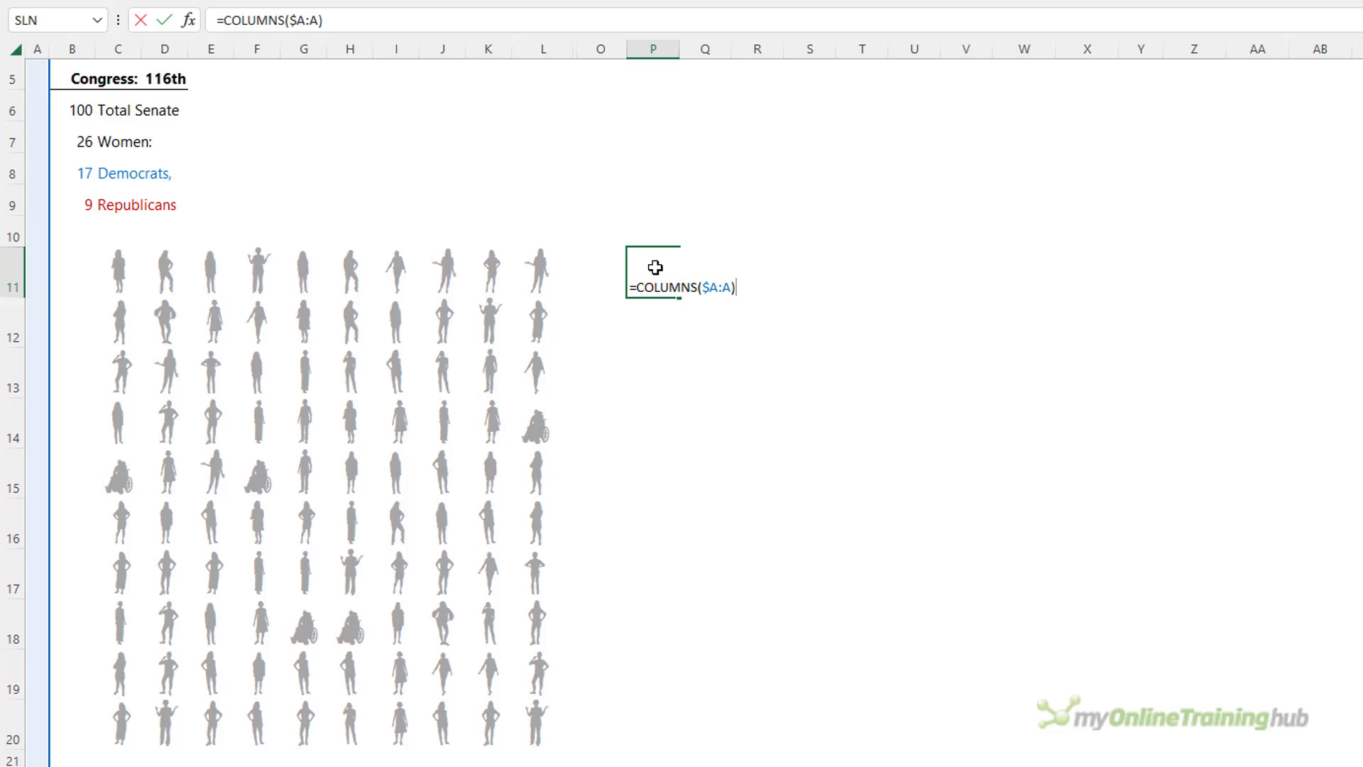
Complete the P11 formula by adding +10*(ROWS(1:$10)-1) after the COLUMNS part, and enter it.
type("+10*(rows")
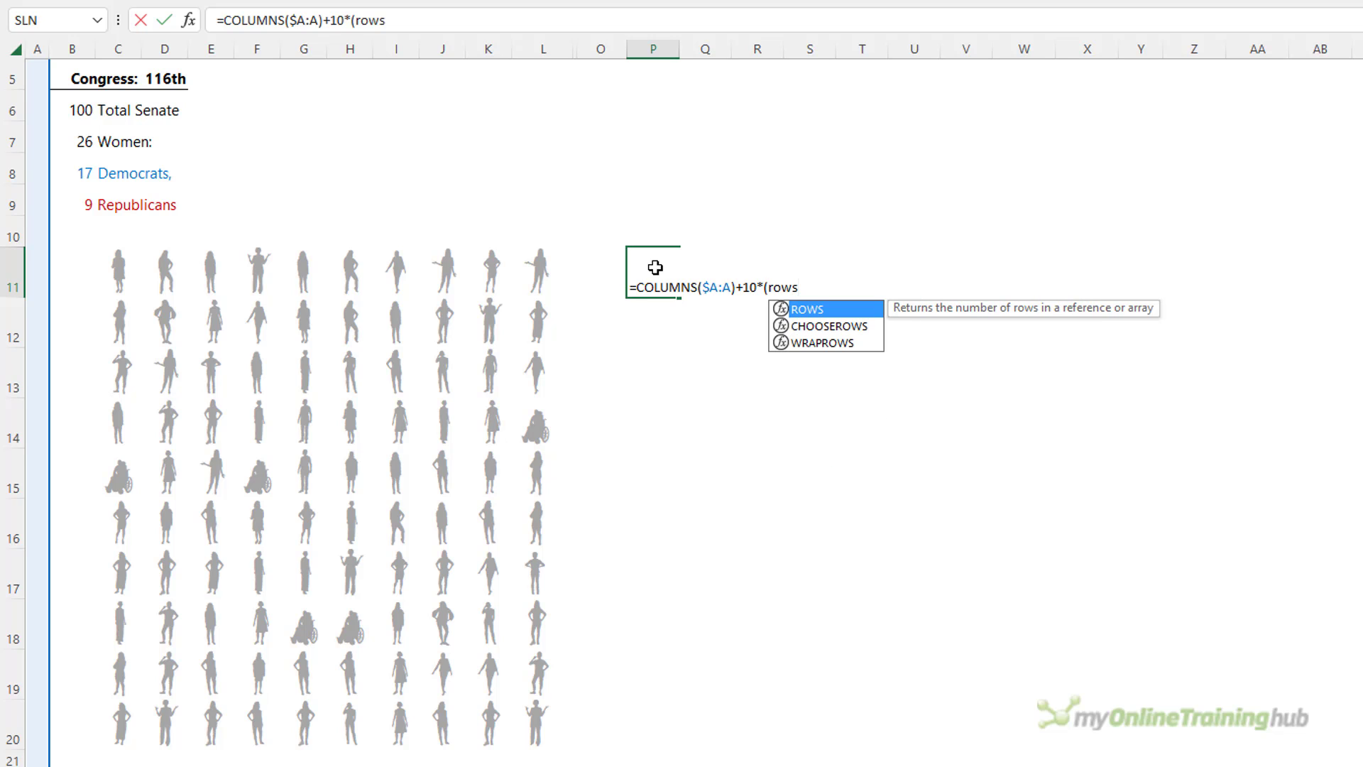
key("Tab")
type("1")
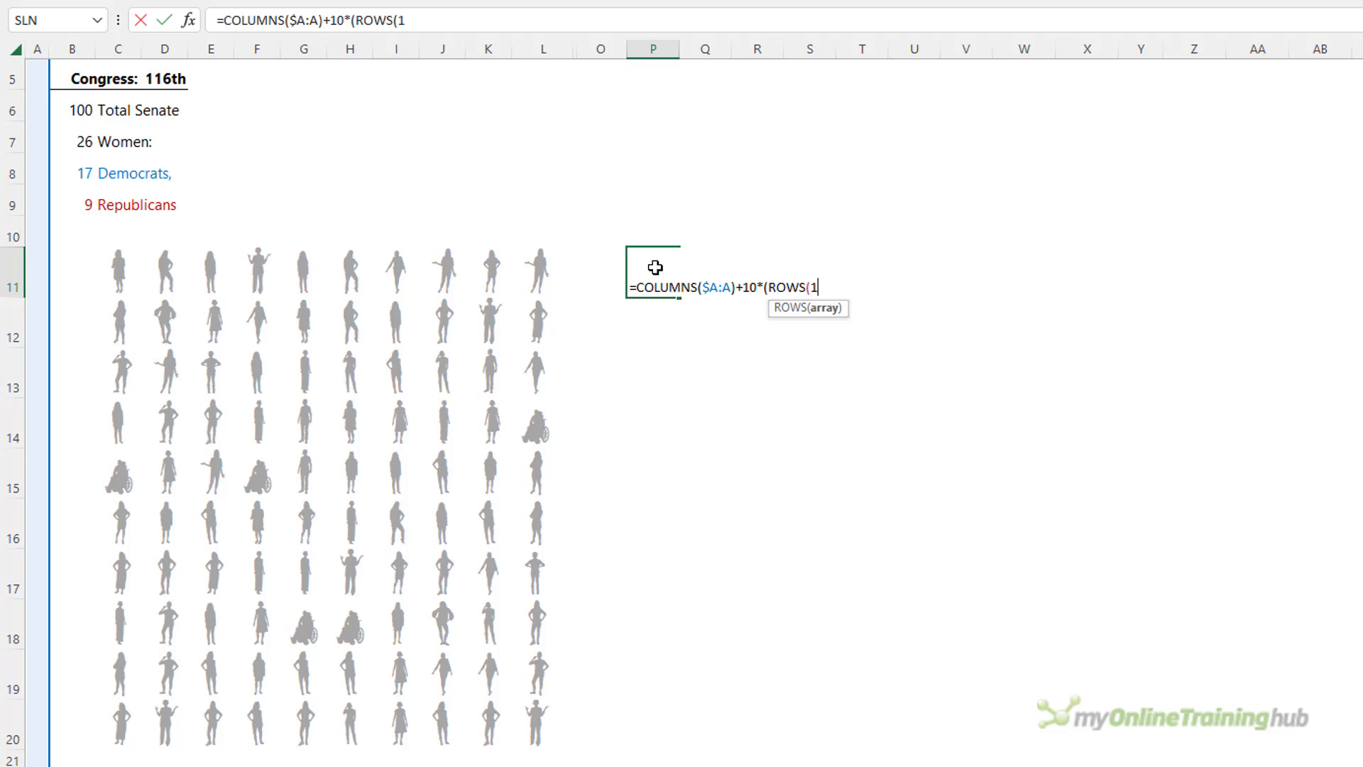
type(":$10)")
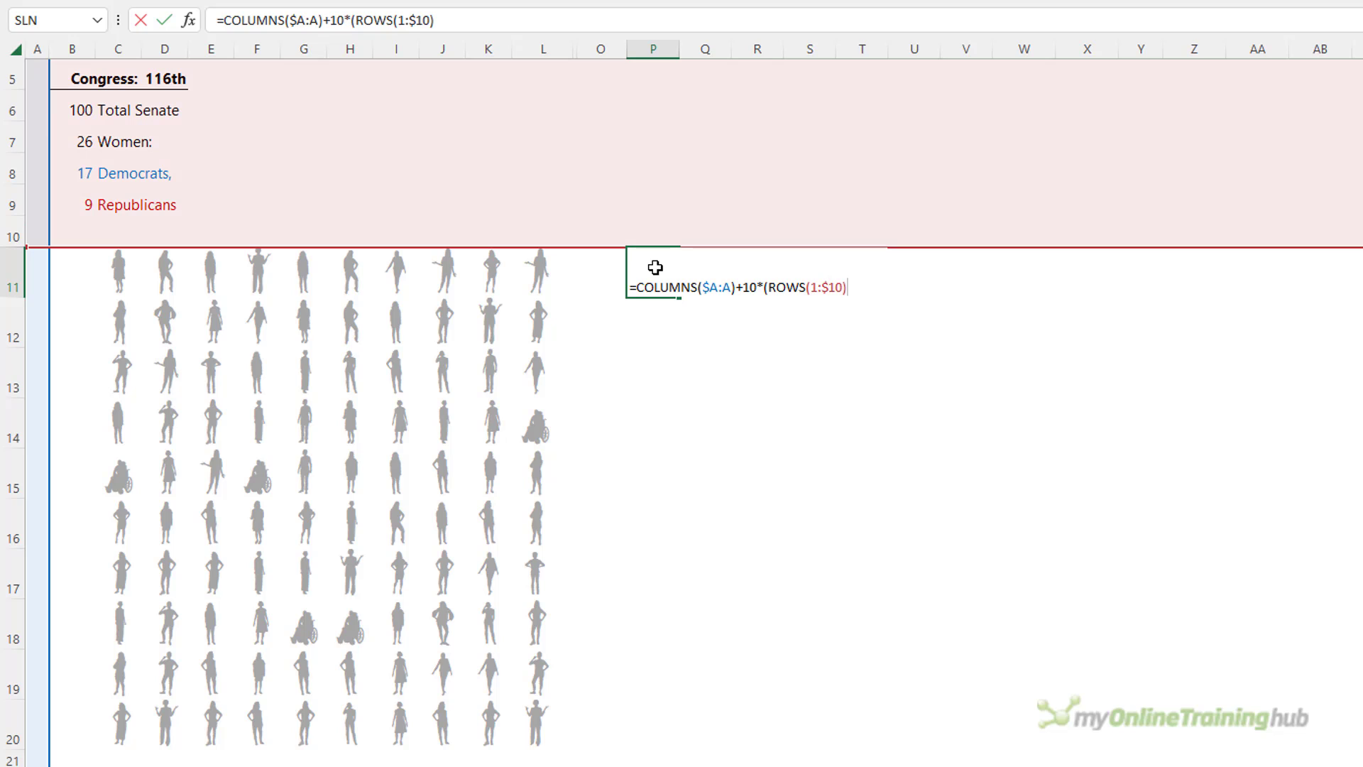
key("BackSpace")
type("-1)")
key("Return")
Evaluate the COLUMNS, ROWS and multiplication parts of the P11 formula in place, and leave the cell without keeping the evaluated values.
left_click(655, 267)
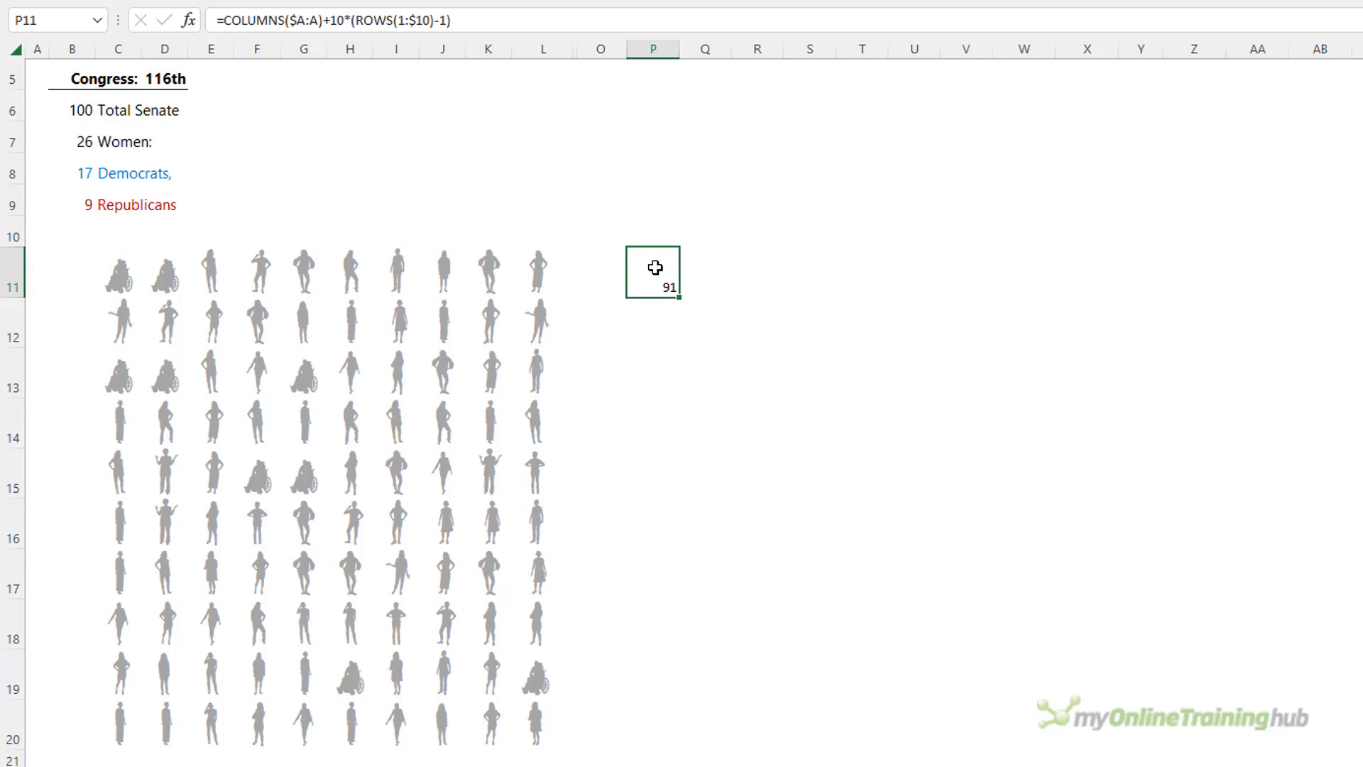
key("F2")
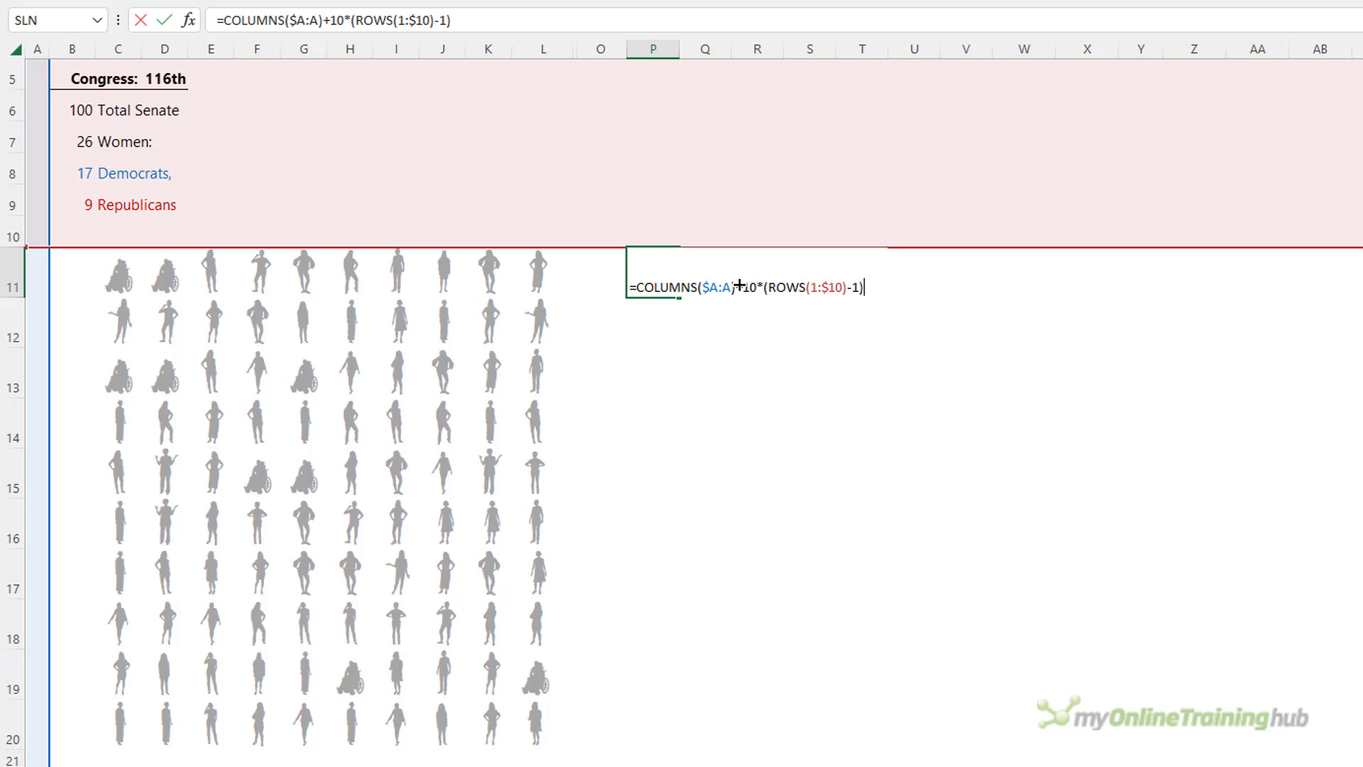
left_click_drag(738, 282, 642, 286)
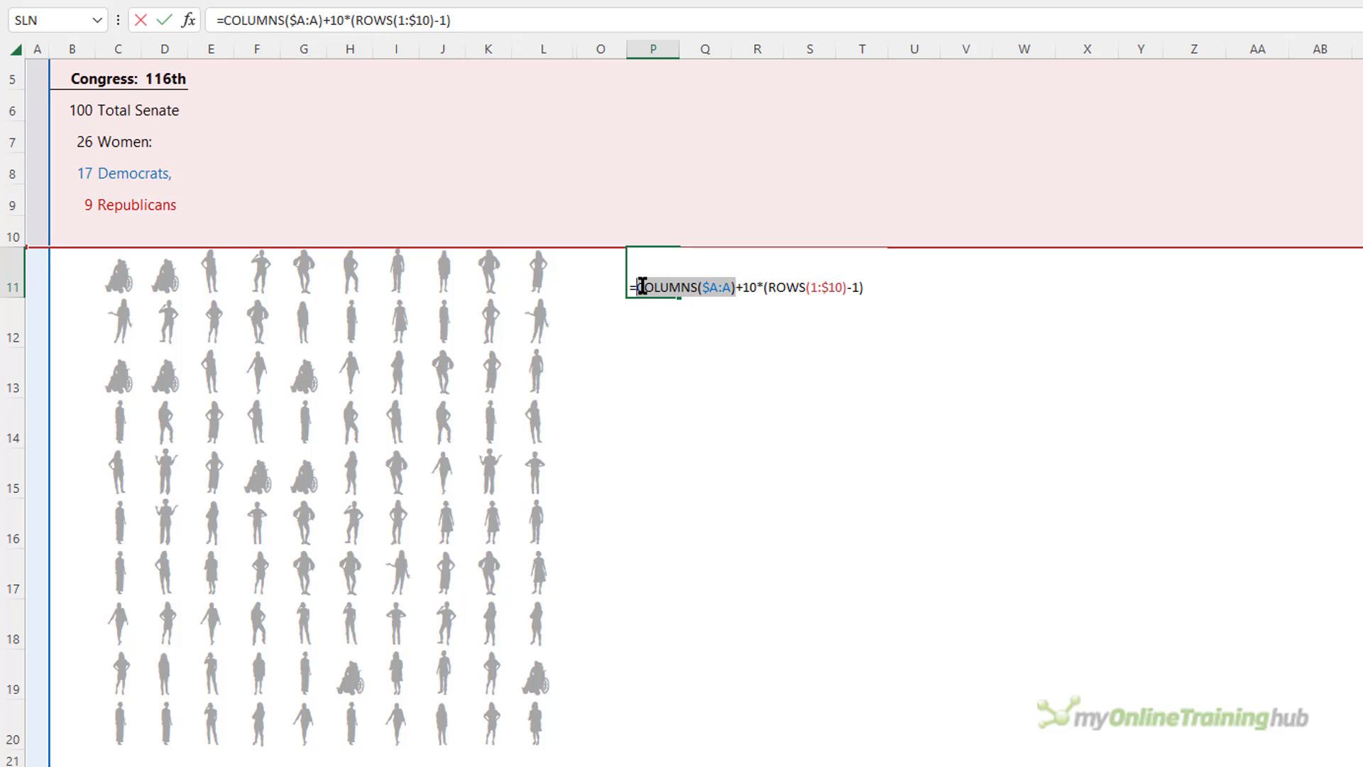
key("F9")
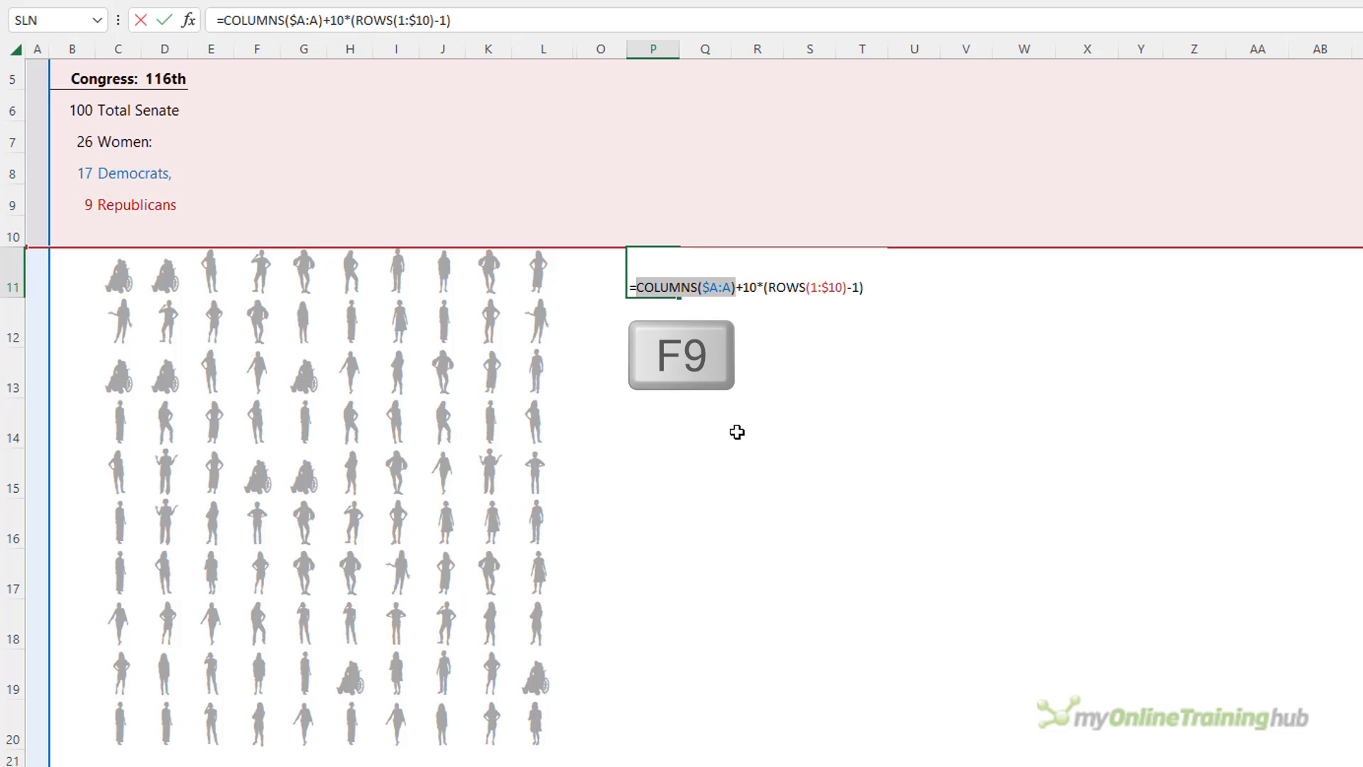
left_click_drag(675, 286, 751, 292)
key("F9")
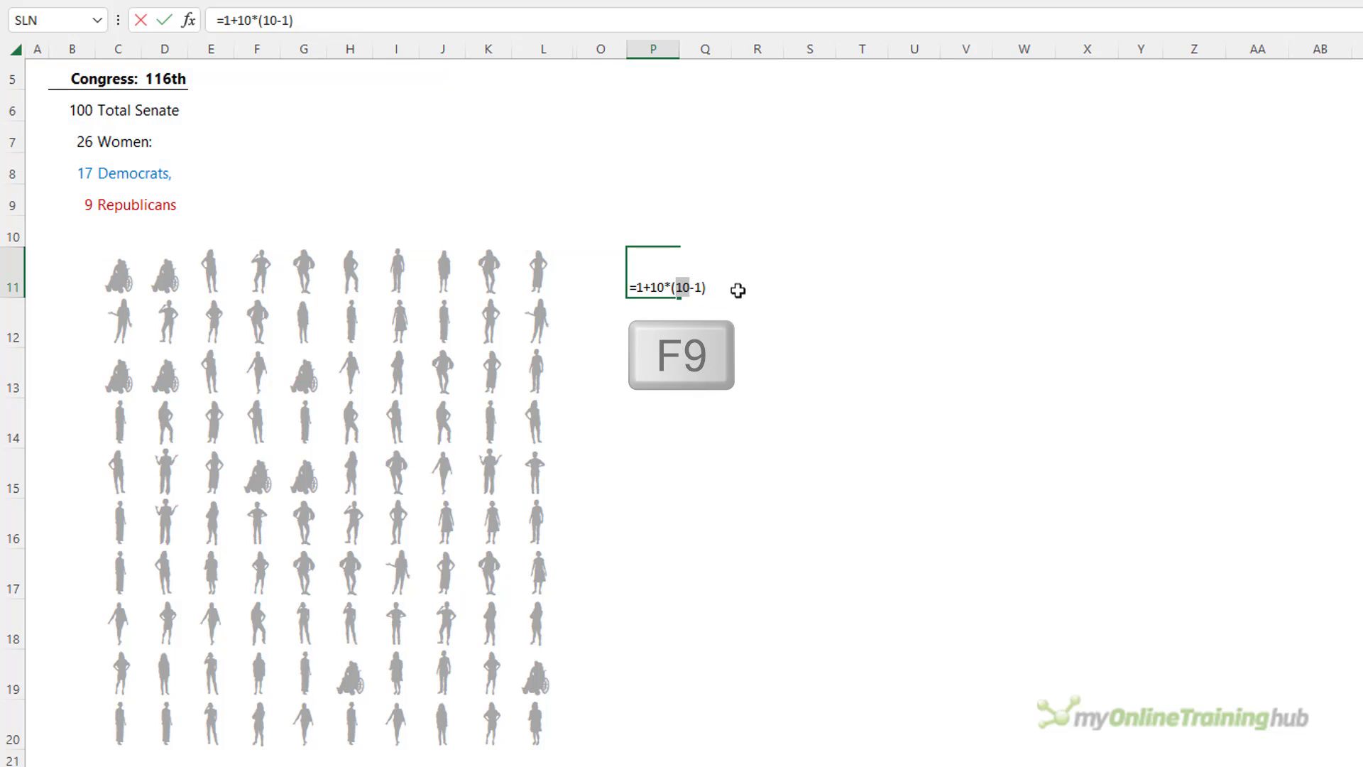
left_click_drag(670, 286, 636, 287)
key("F9")
key("F9")
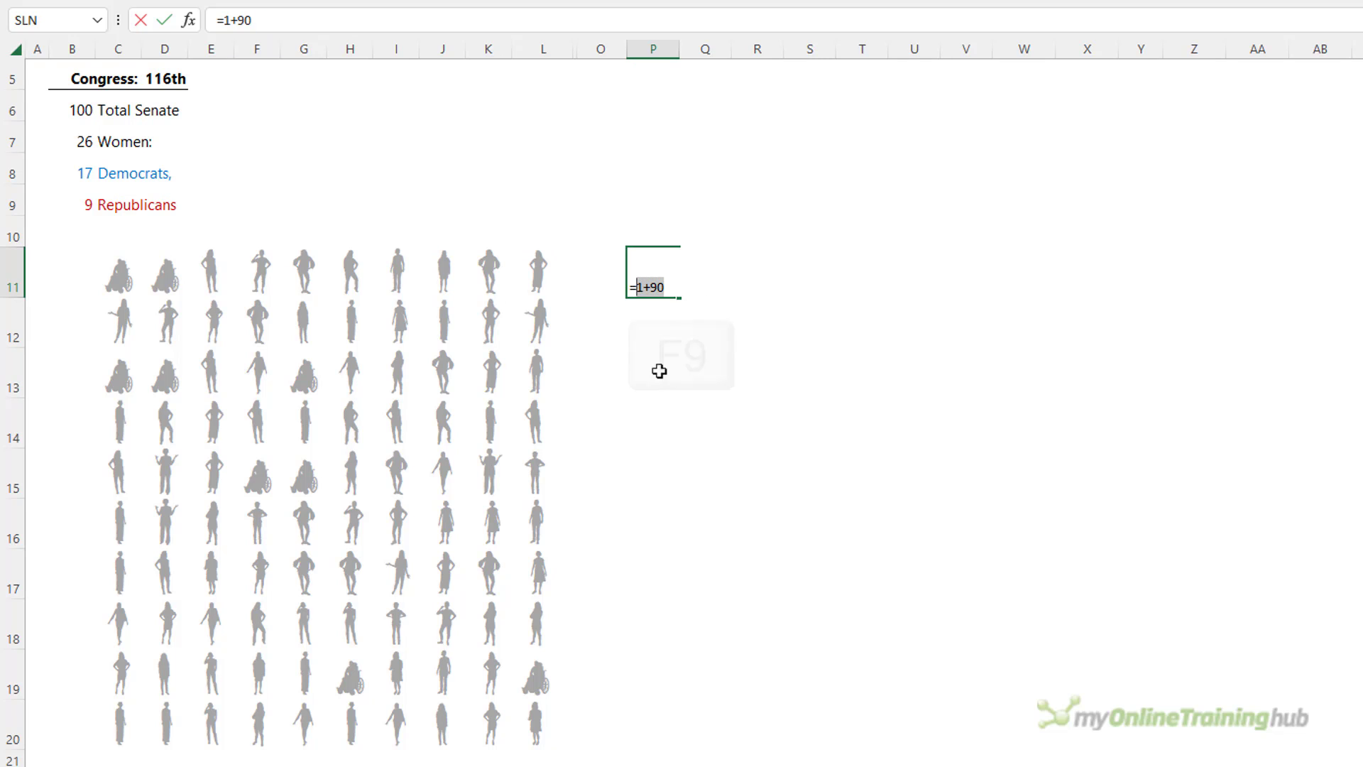
key("F9")
key("Escape")
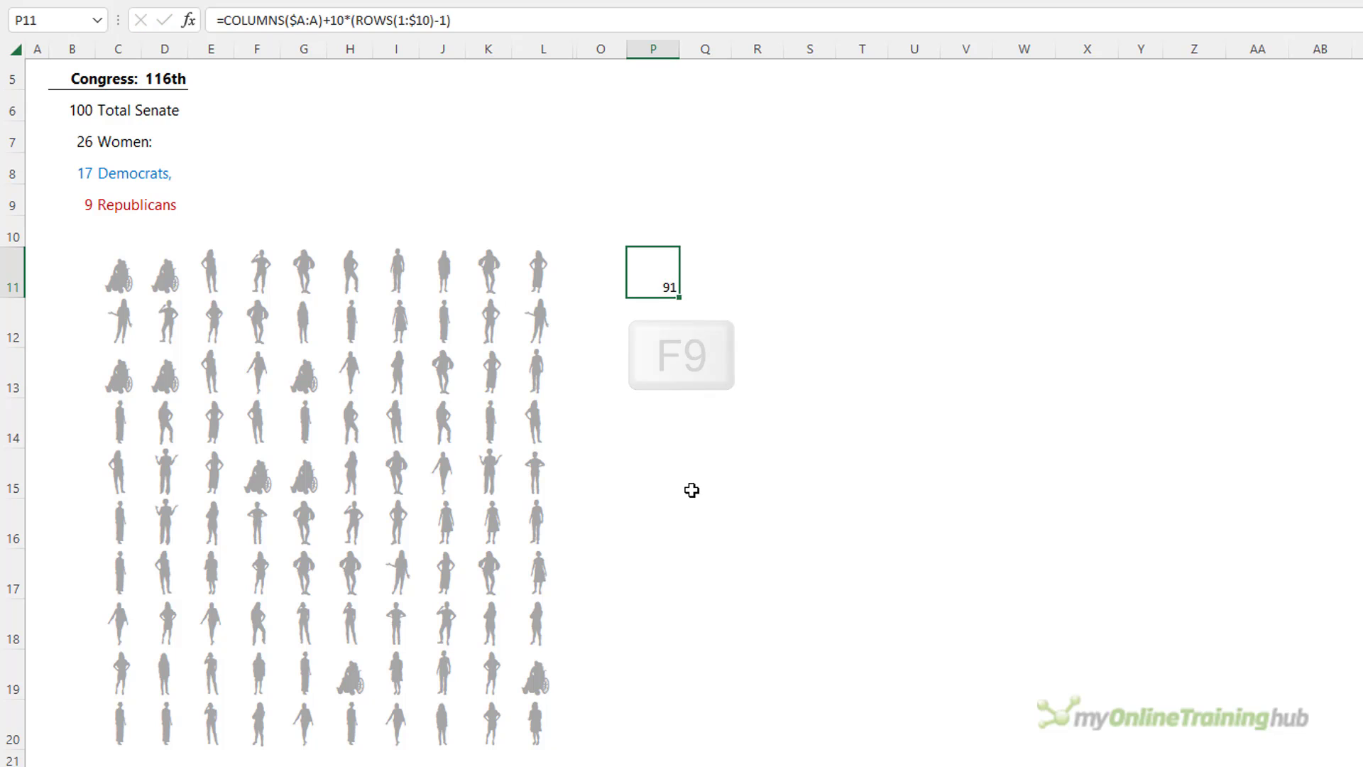
Fill the P11 numbering formula across and down to cover P11:Y20, and go to the last filled cell of column P.
left_click_drag(679, 297, 1181, 733)
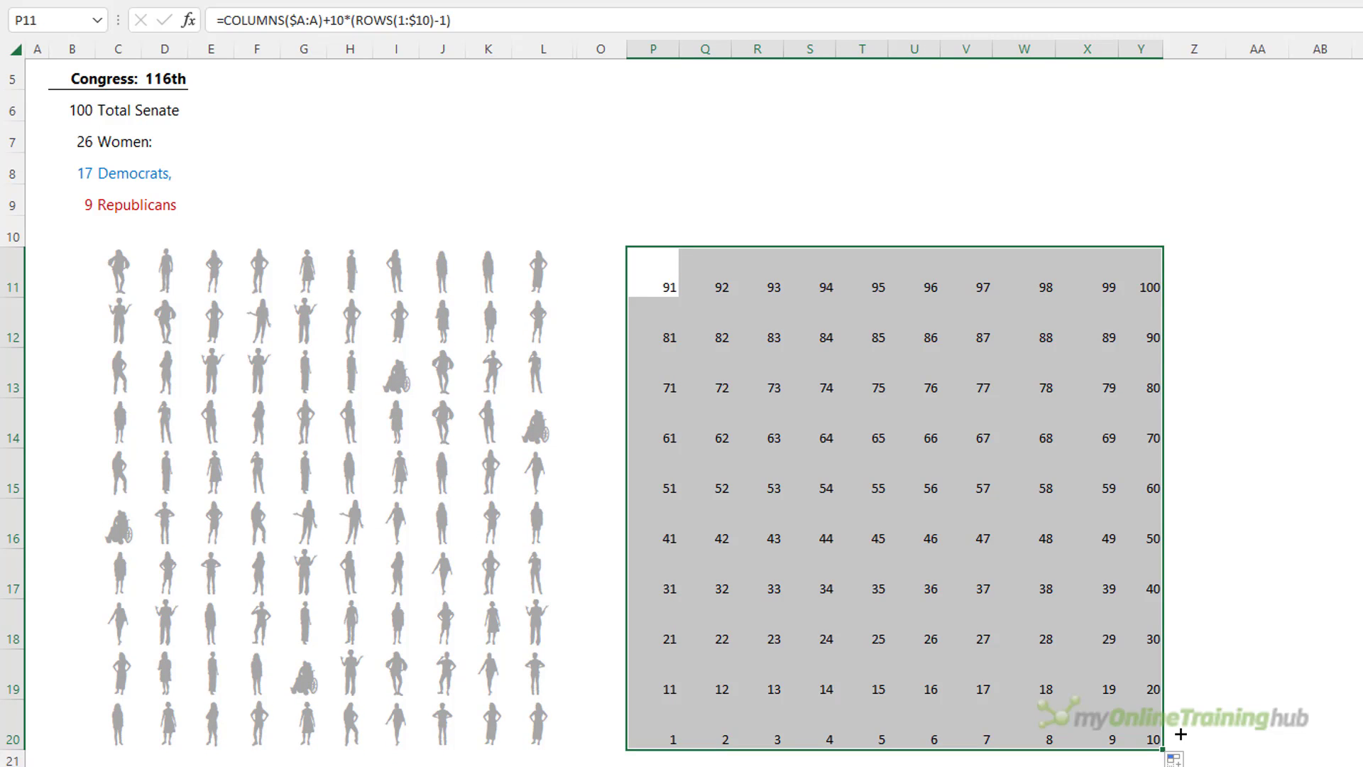
key("ctrl+Down")
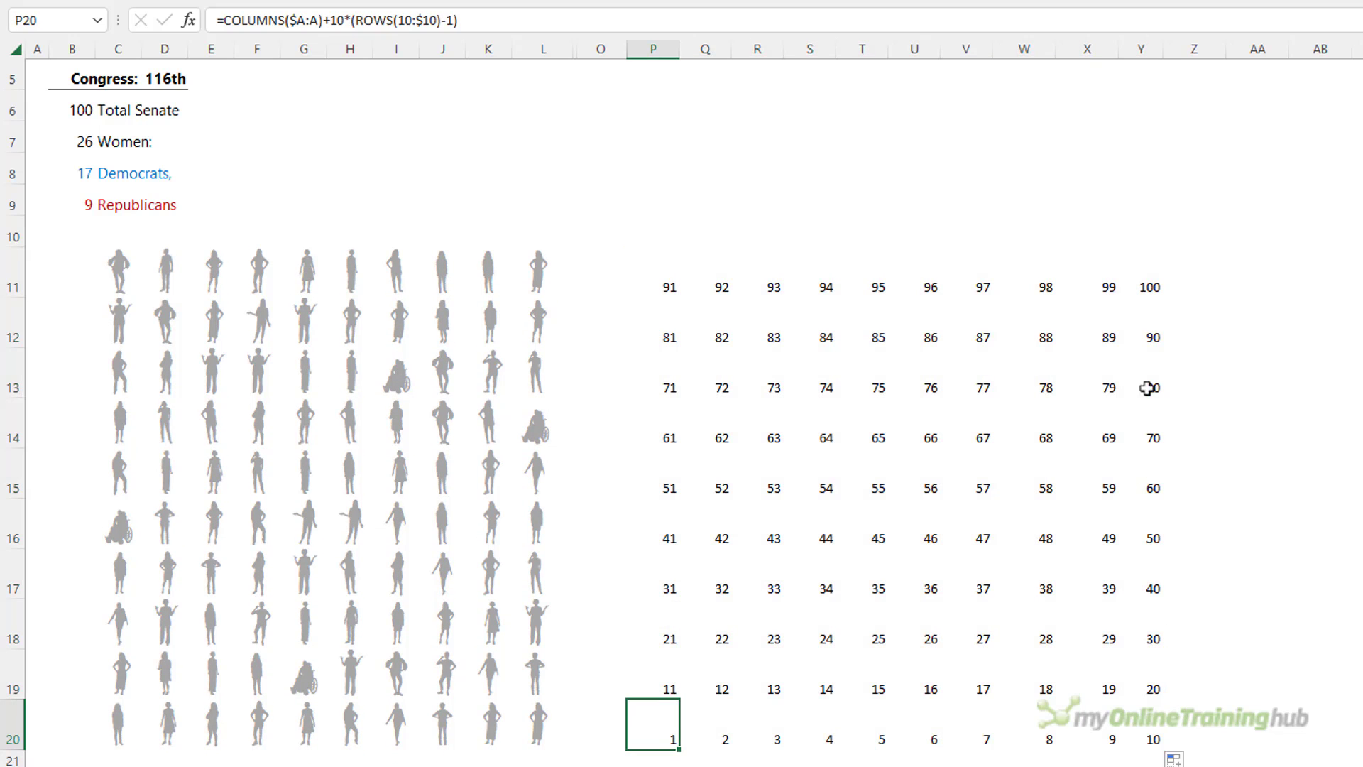
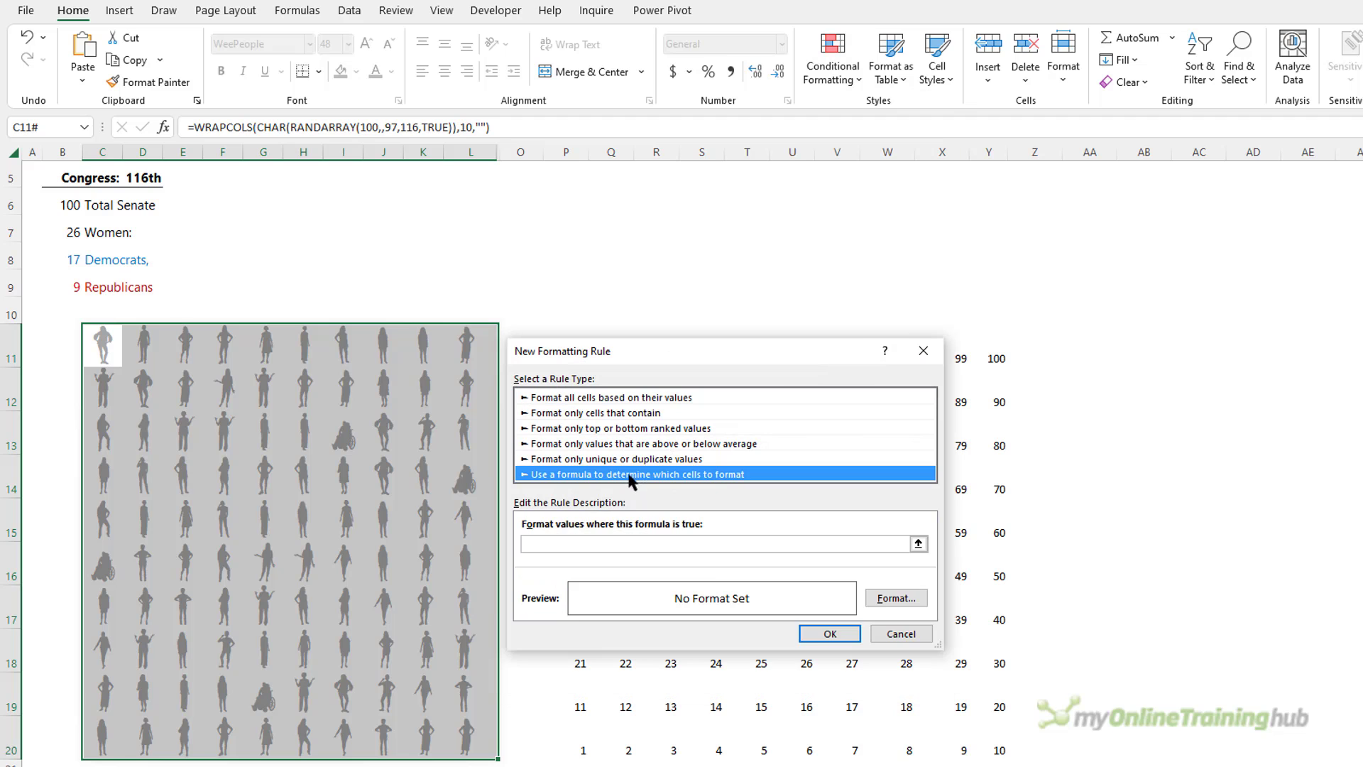
Enter =COLUMNS($A:A)+10*(ROWS(1:$10)-1)<=$B$8+$B$9 as the condition of the new formatting rule for the people grid.
left_click(593, 539)
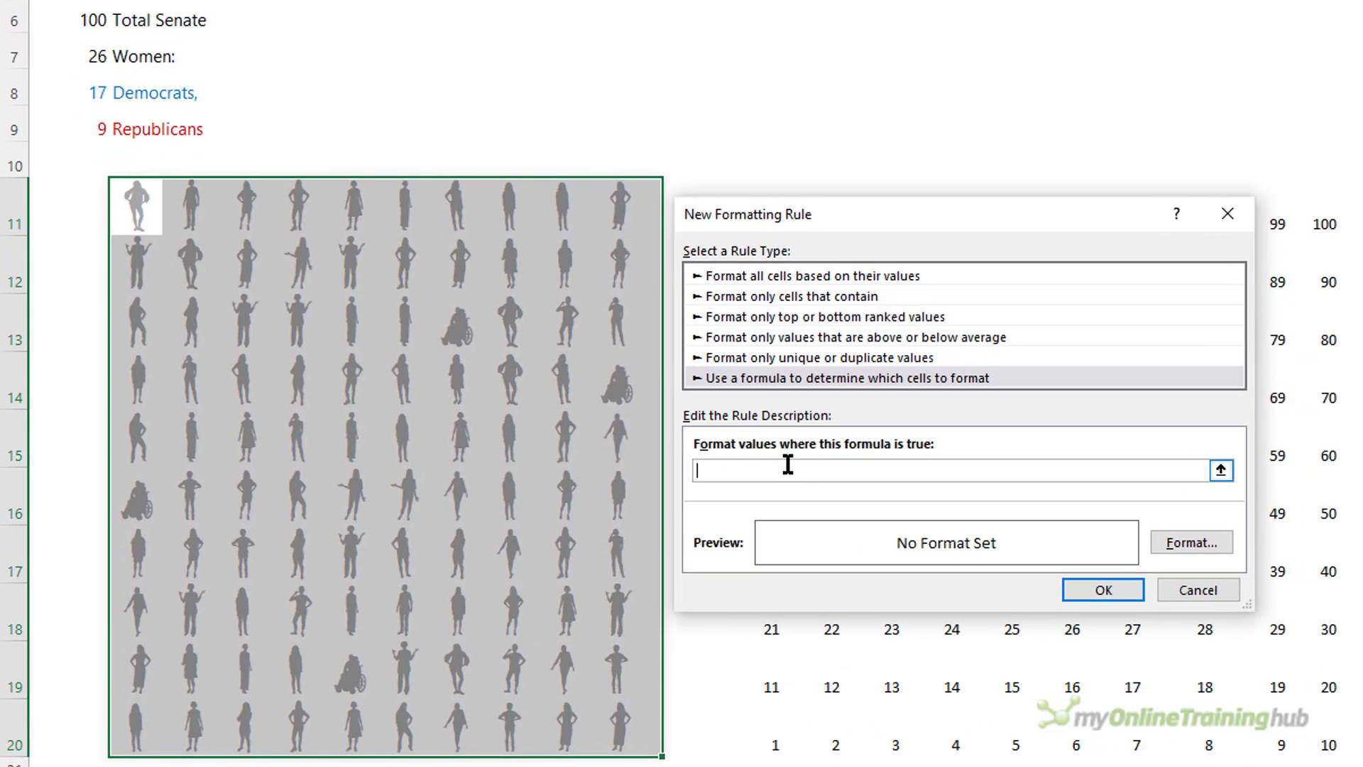
type("=COLUMNS($A:A)+10*(ROWS(1:$10)-1)")
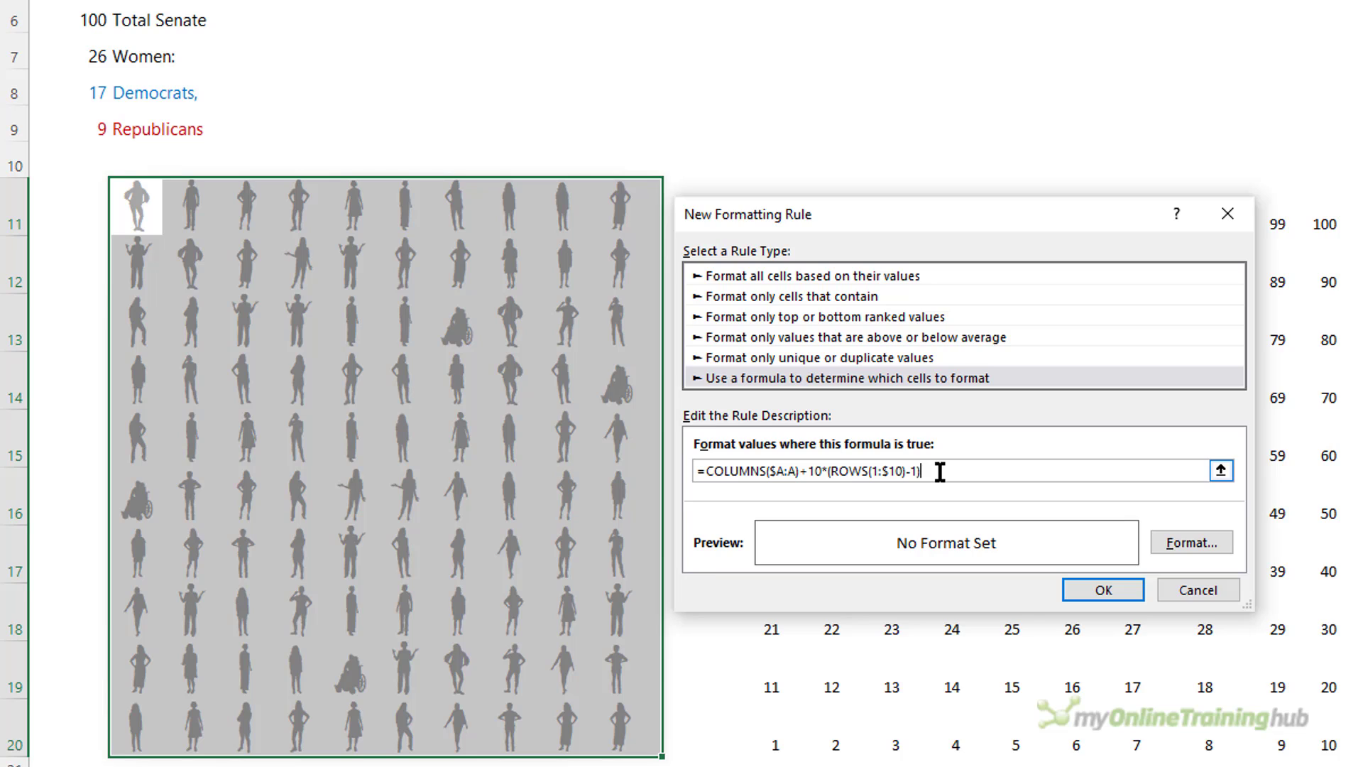
type("<=")
left_click(92, 92)
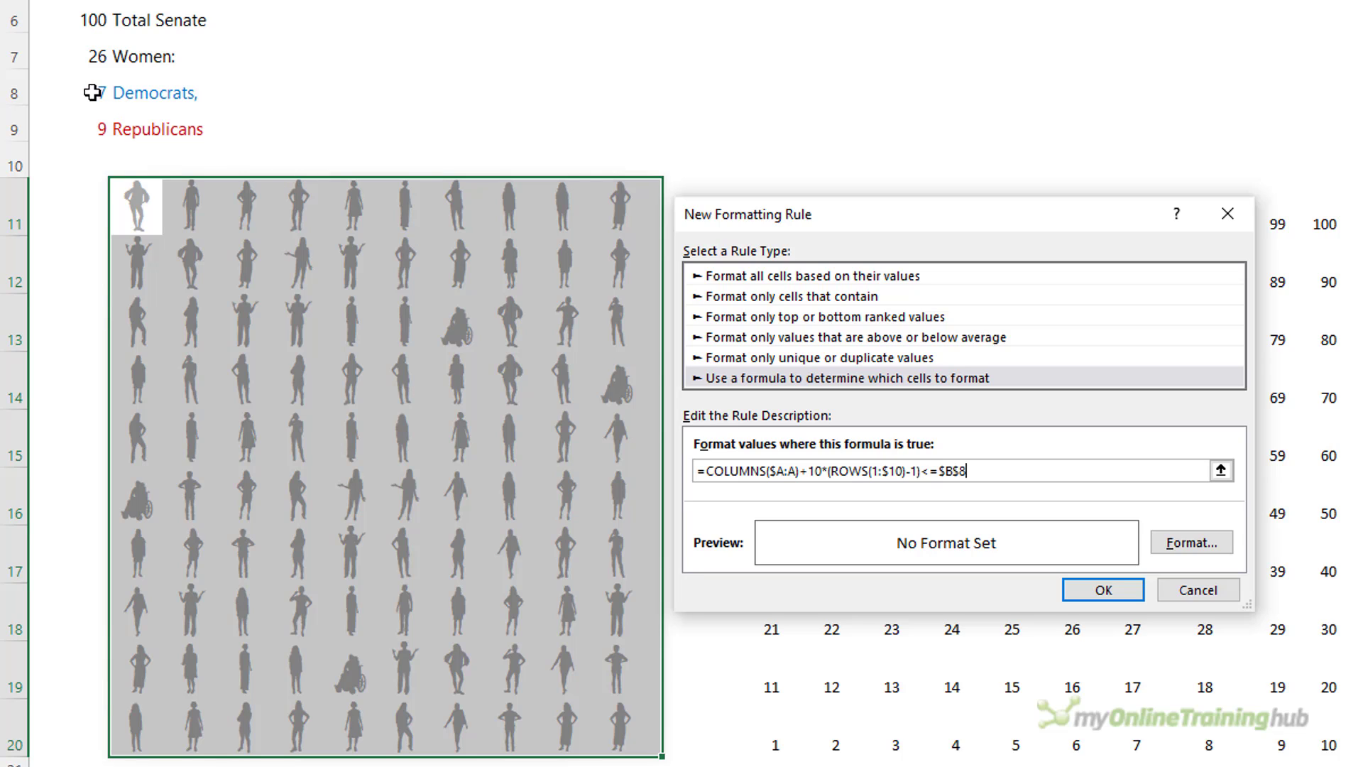
type("+")
left_click(81, 128)
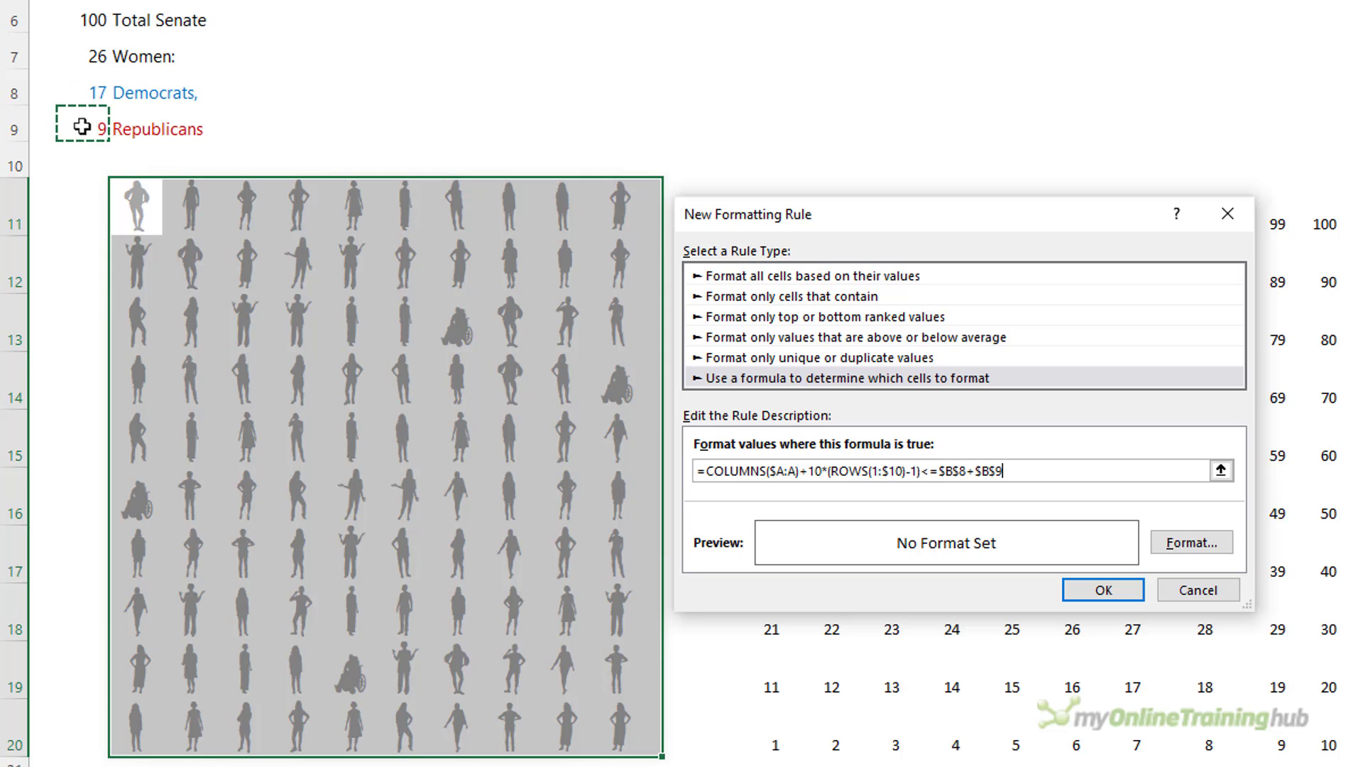
Give the rule a dark red font colour and apply it to the people grid.
left_click(1199, 543)
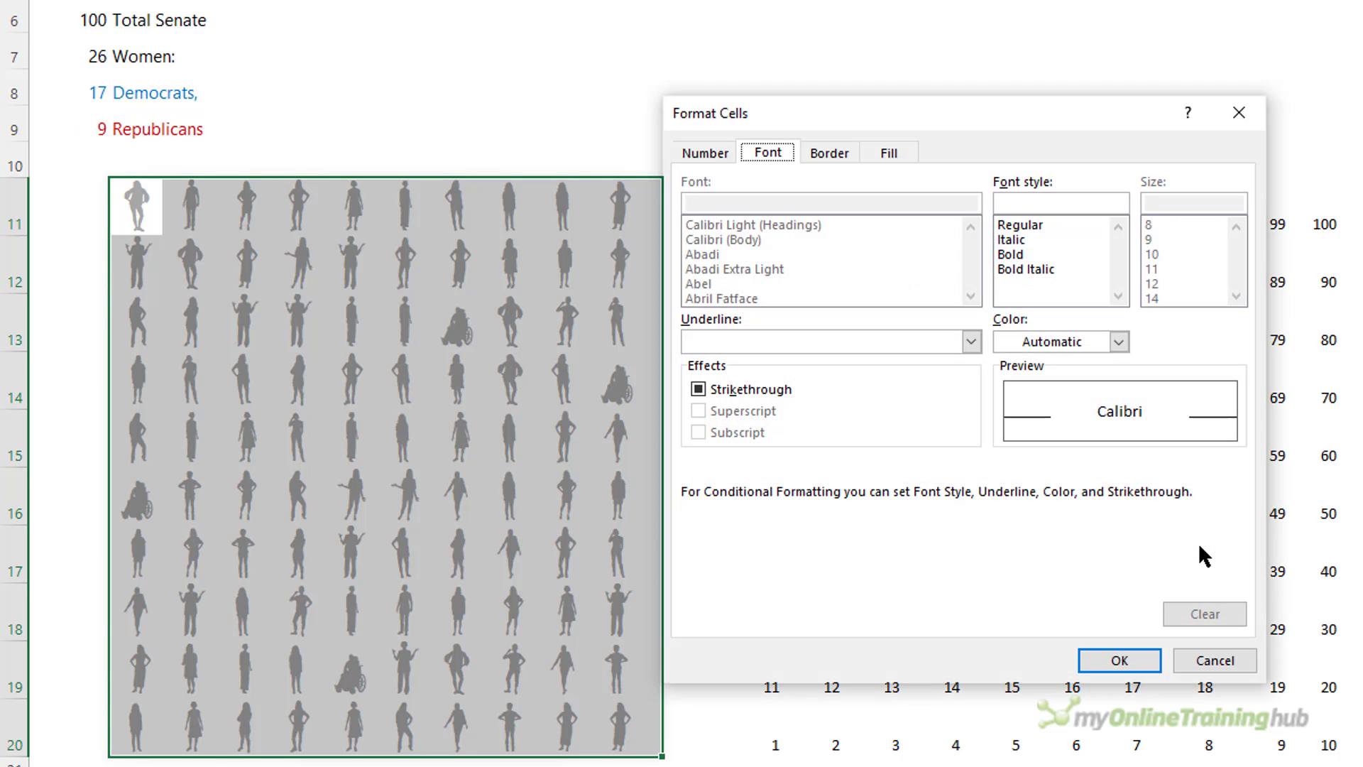
left_click(1119, 342)
left_click(1005, 587)
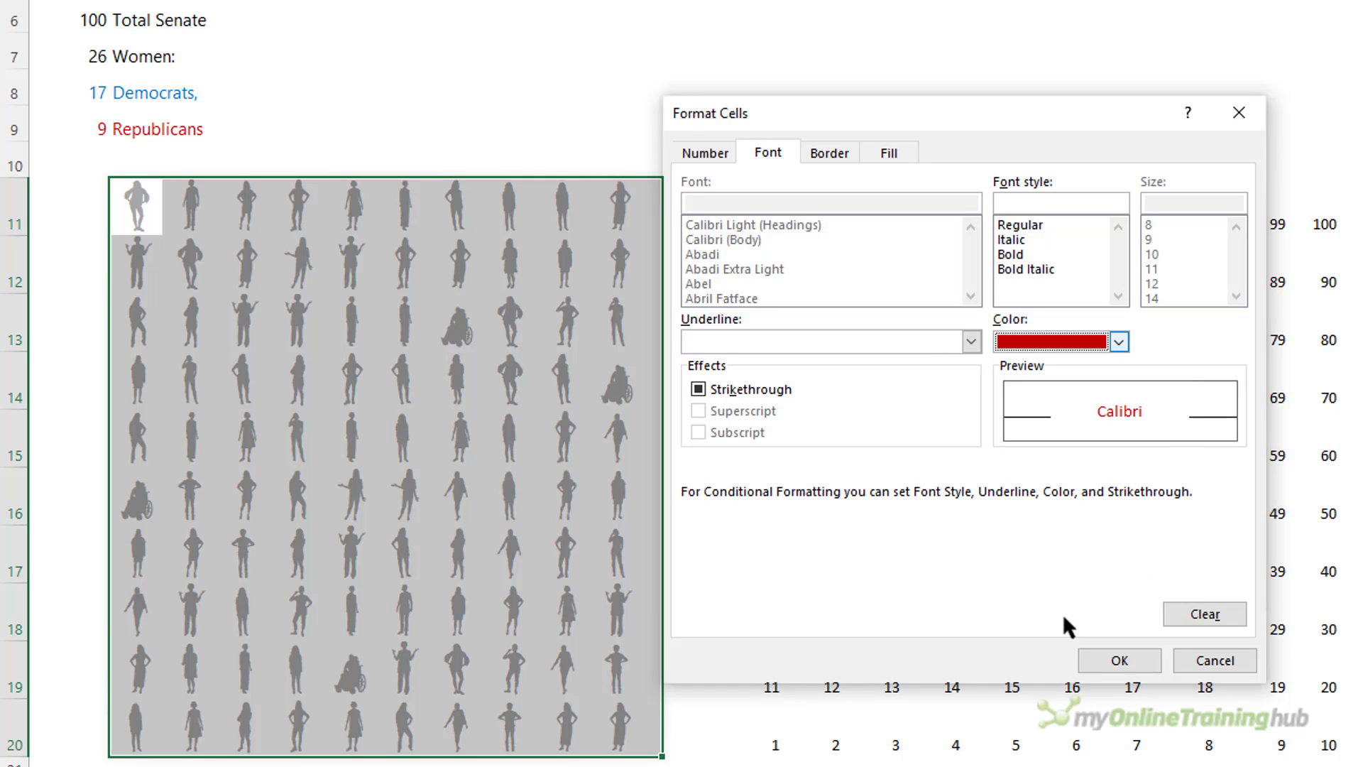
left_click(1145, 661)
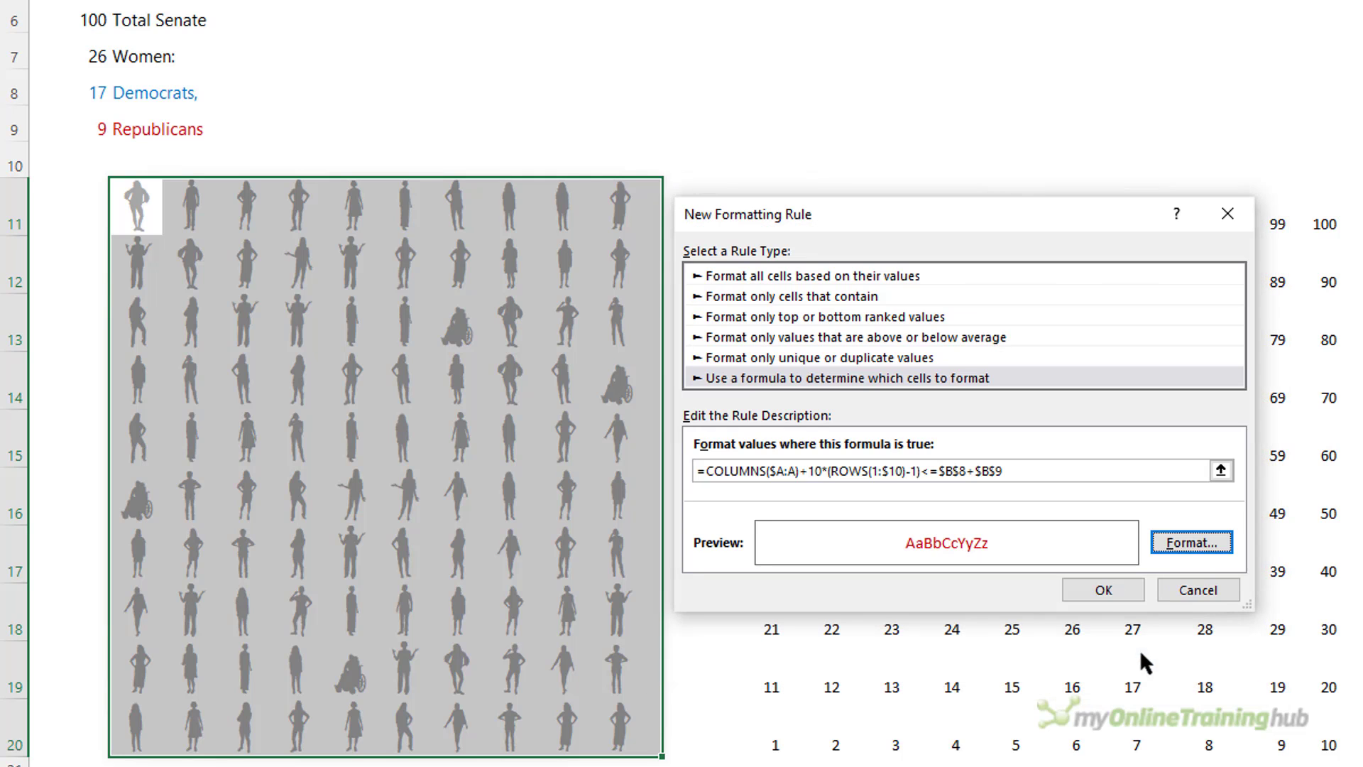
left_click(1119, 588)
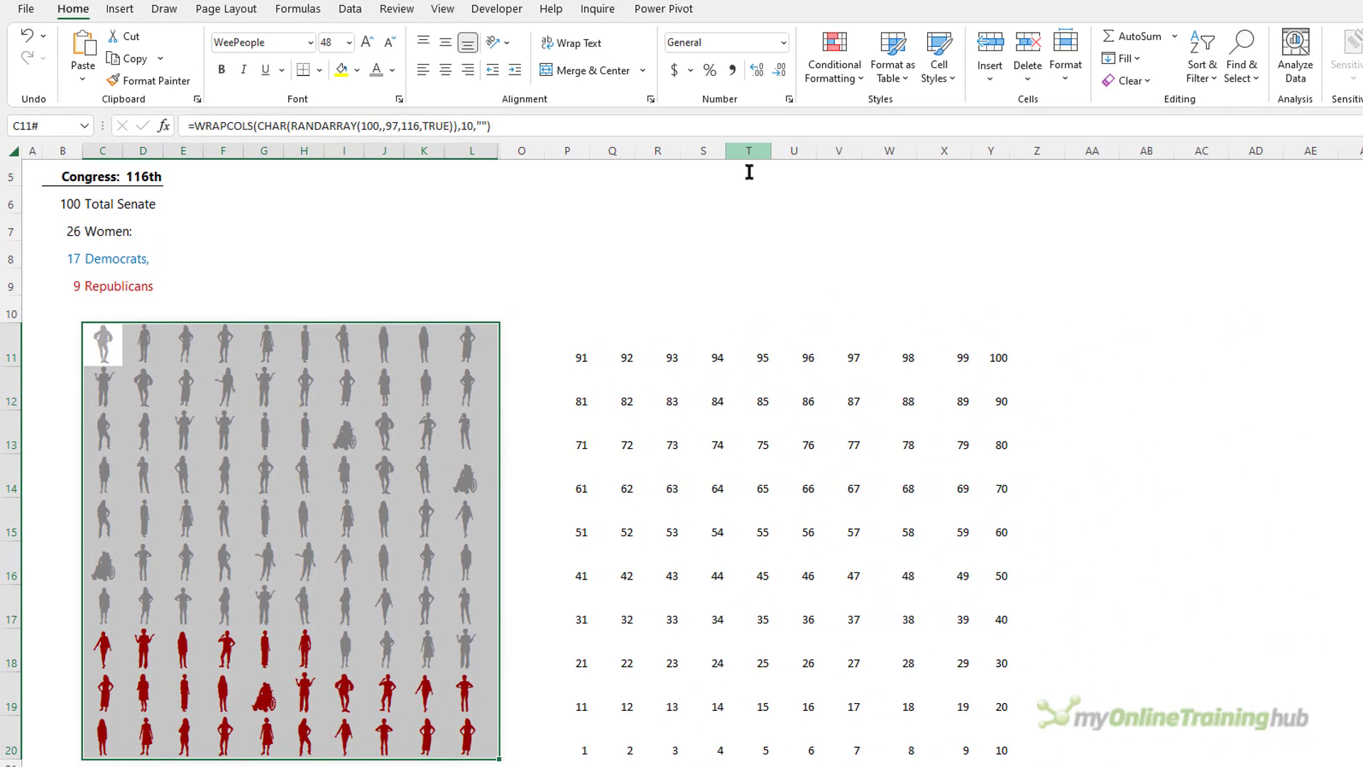
Start a second formula-based conditional formatting rule for the people grid with the condition =COLUMNS($A:A)+10*(ROWS(1:$10)-1)<=$B$8.
left_click(834, 64)
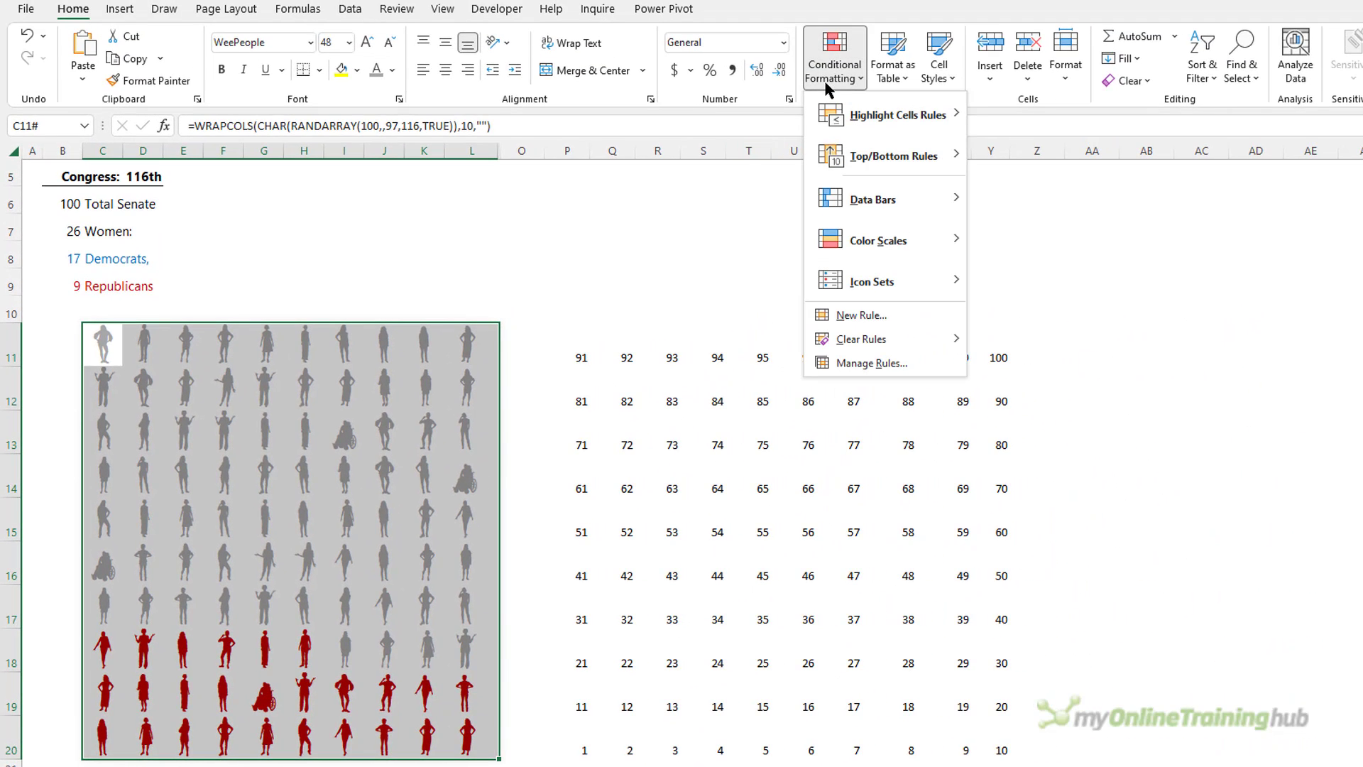
left_click(858, 313)
left_click(671, 456)
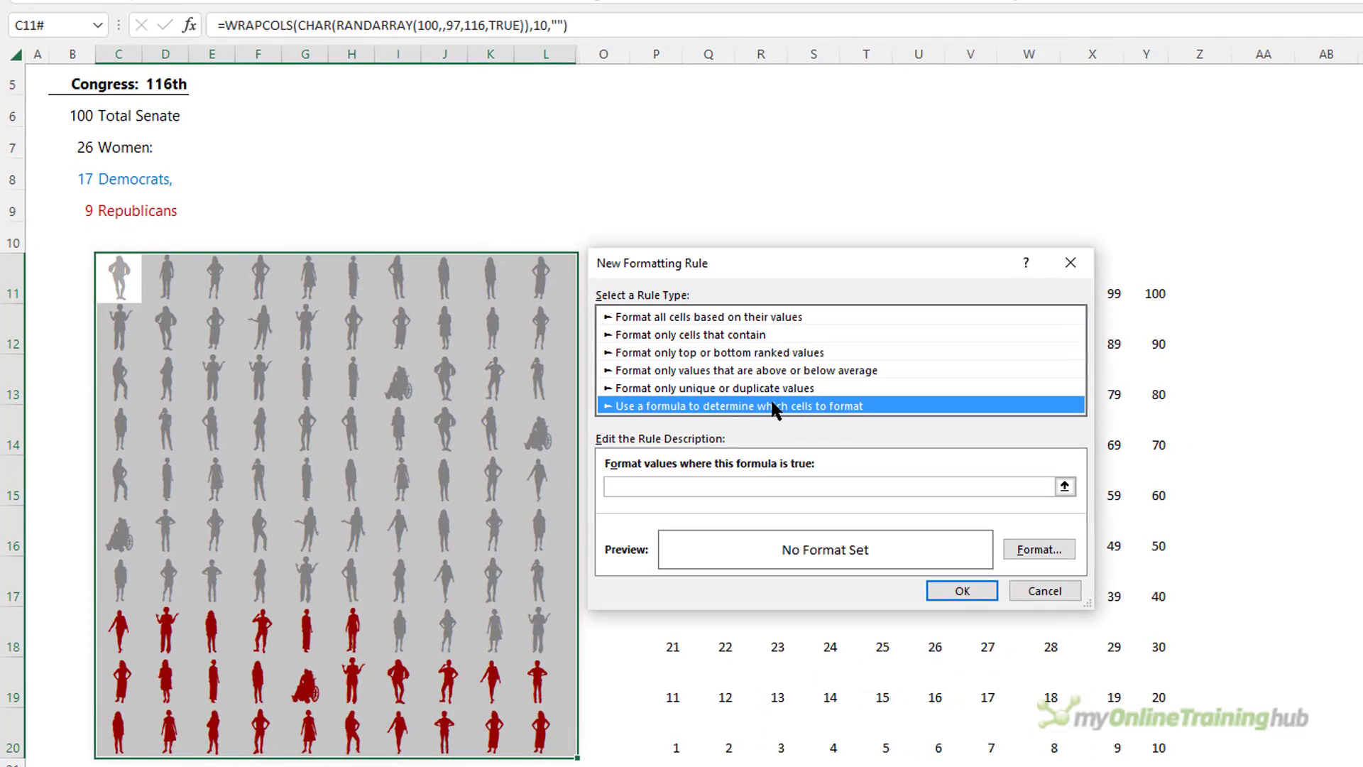
left_click(595, 523)
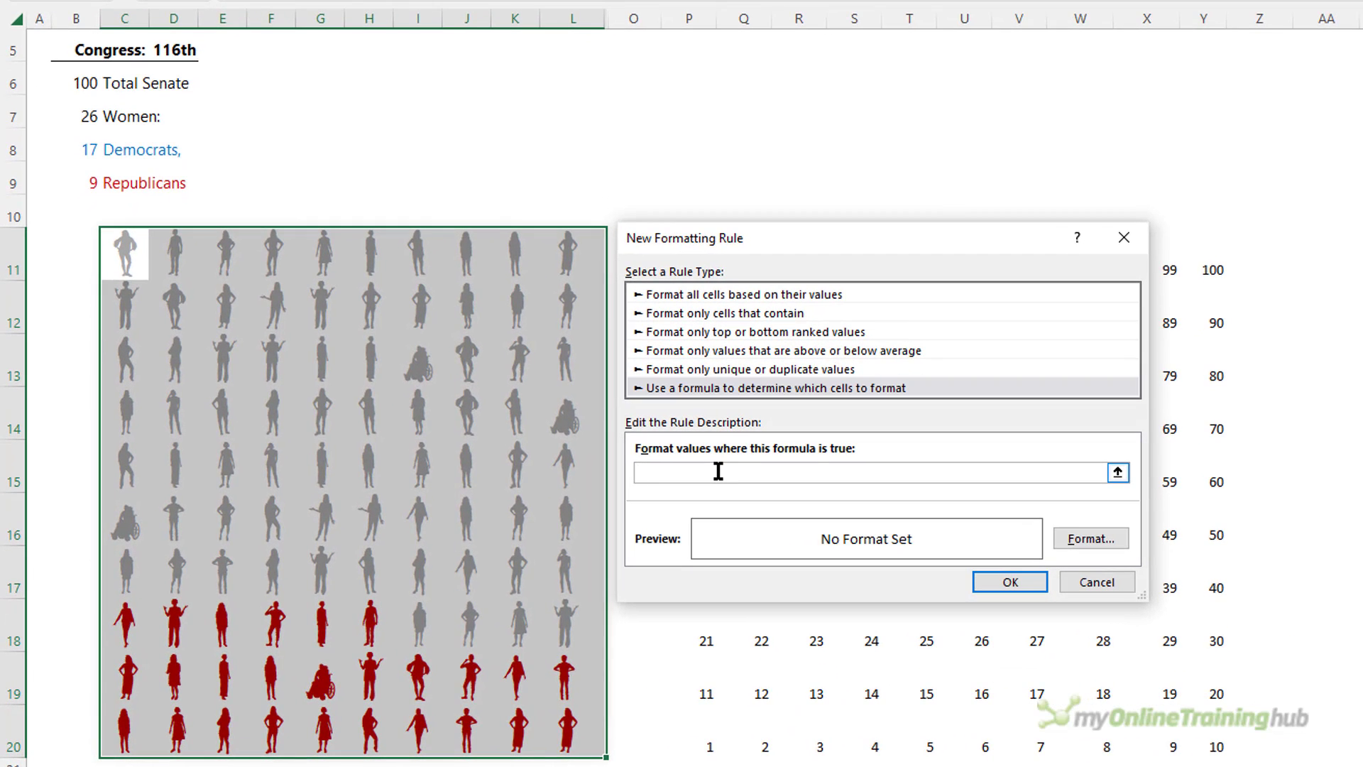
type("=")
key("ctrl+v")
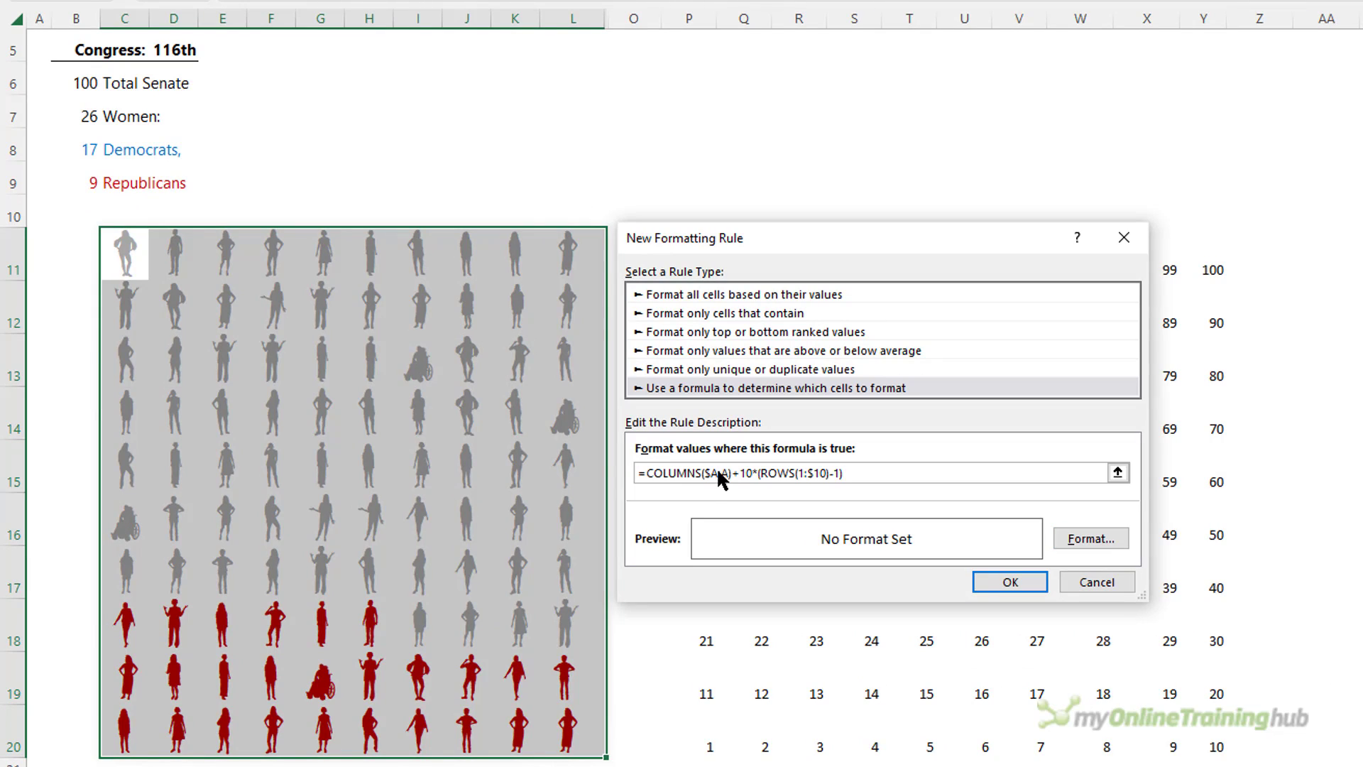
type("<=")
left_click(83, 150)
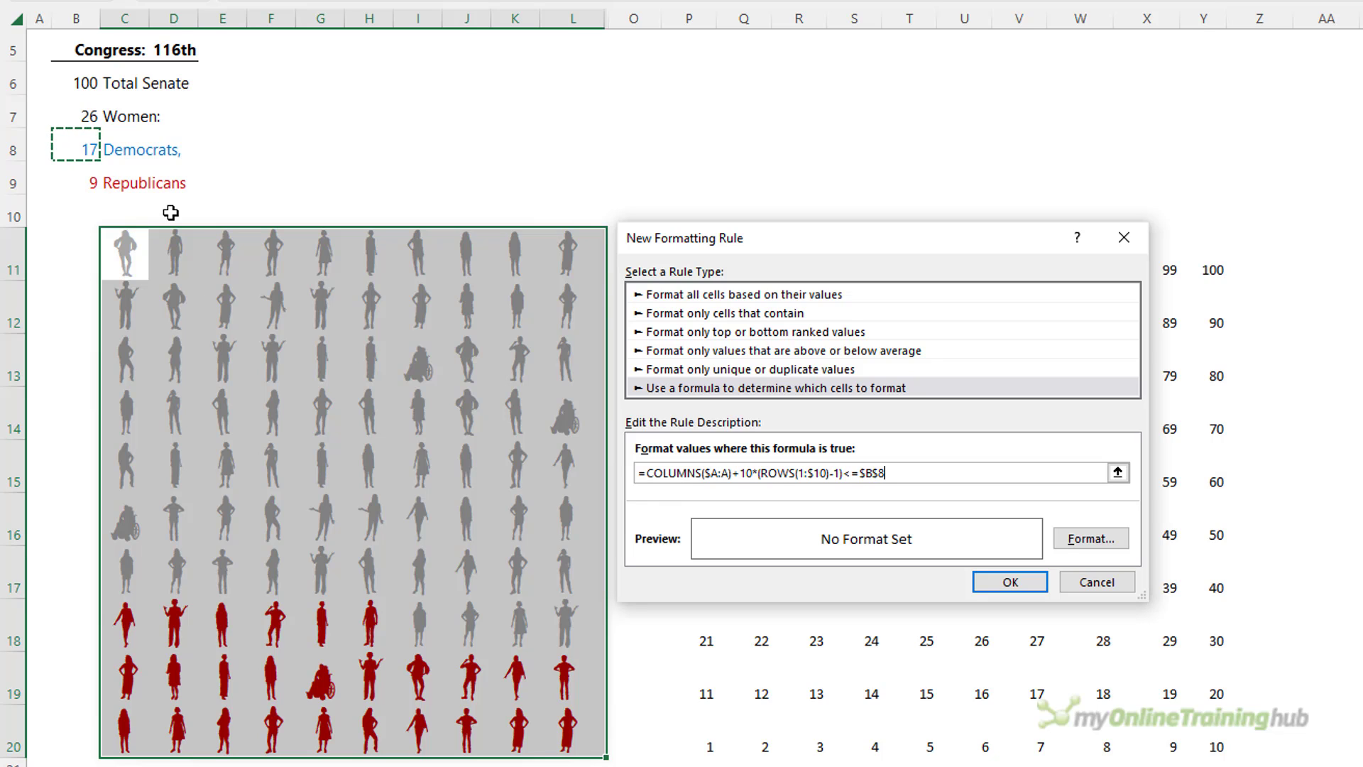
Give the second rule a standard blue font colour and apply it to the people grid.
left_click(1081, 538)
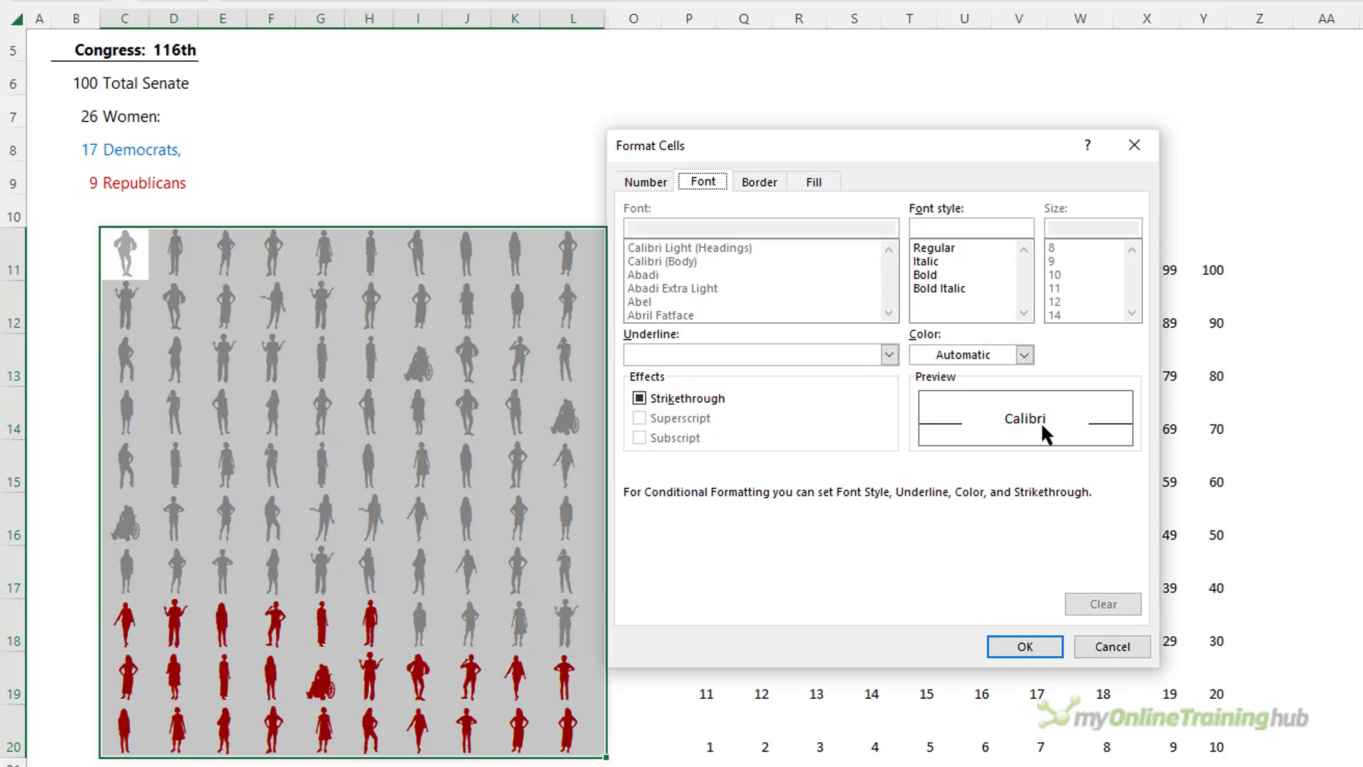
left_click(1025, 354)
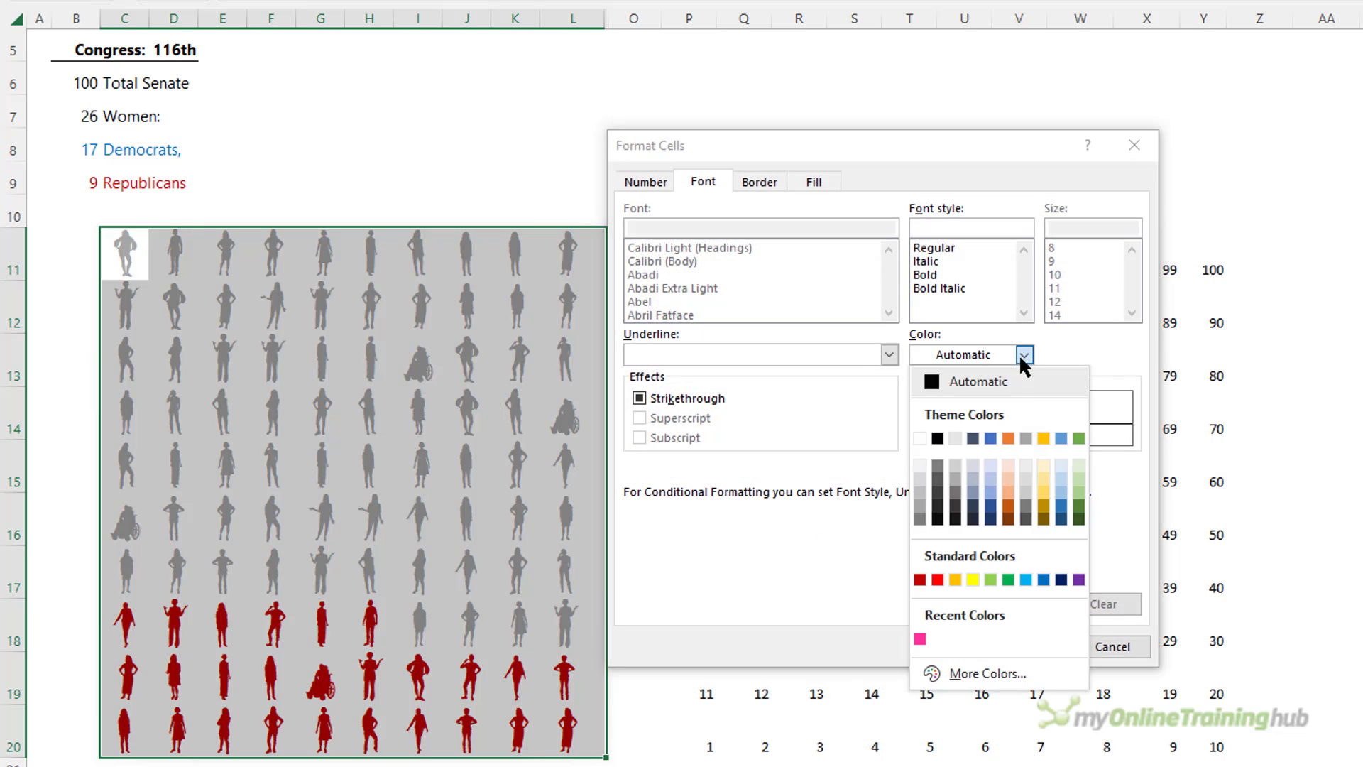
left_click(1044, 580)
left_click(1031, 645)
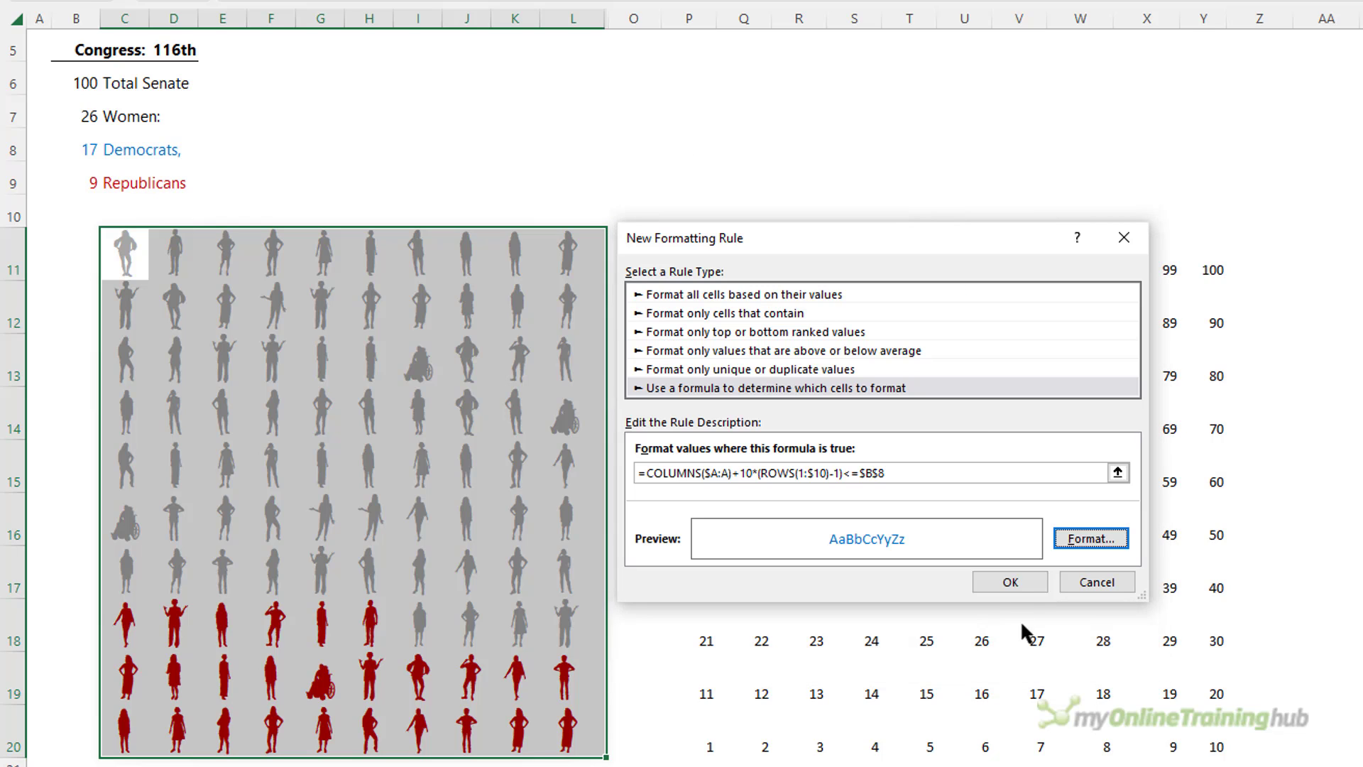
left_click(1013, 583)
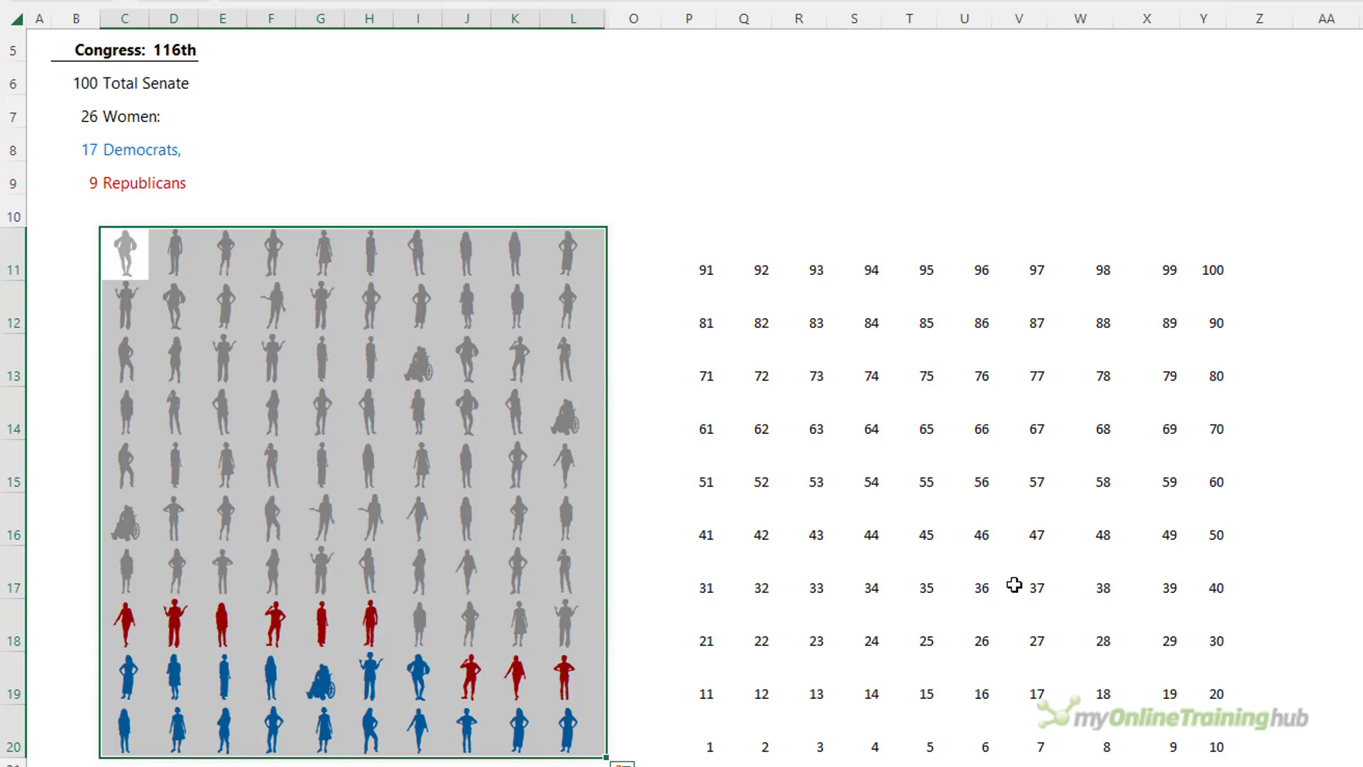
Test the pictogram by switching the Congress selection in D5 between 117th and 116th, ending on 117th.
left_click(179, 50)
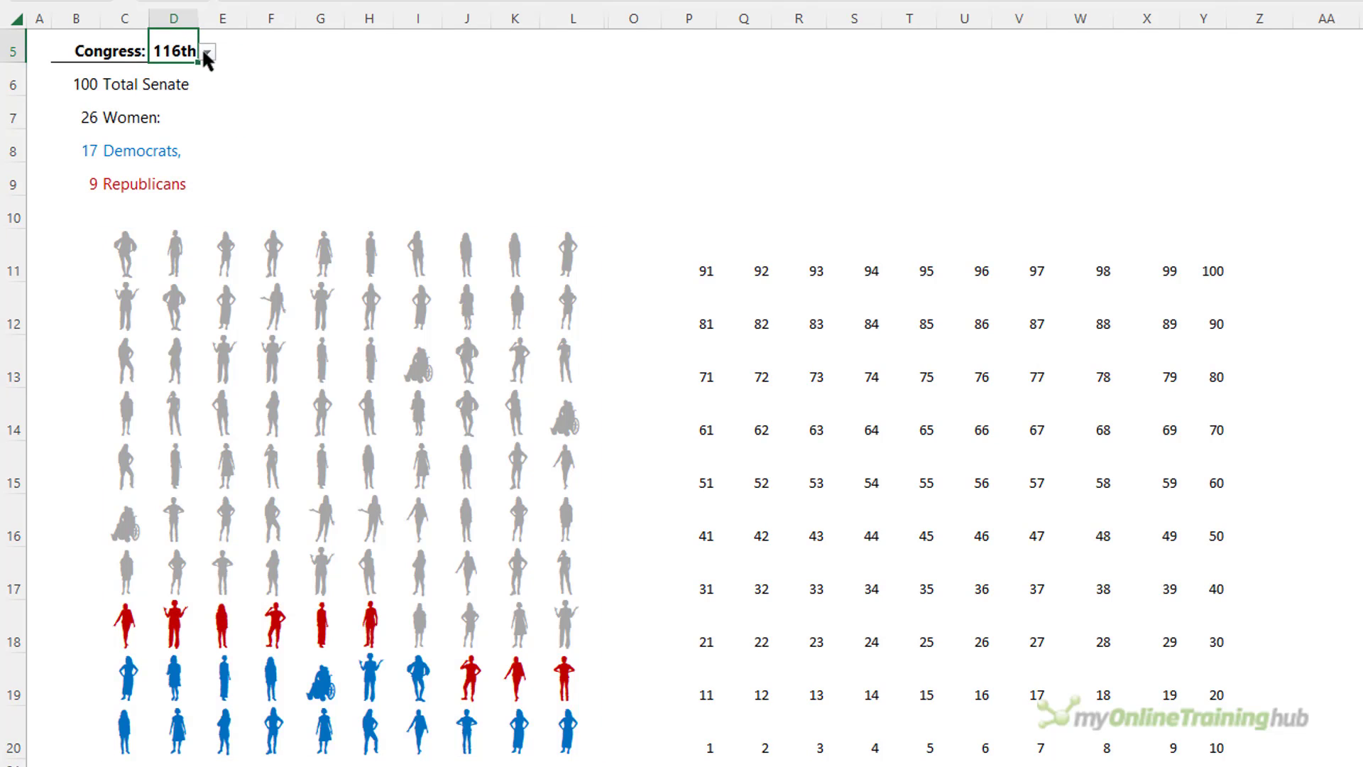
left_click(208, 55)
key("Up")
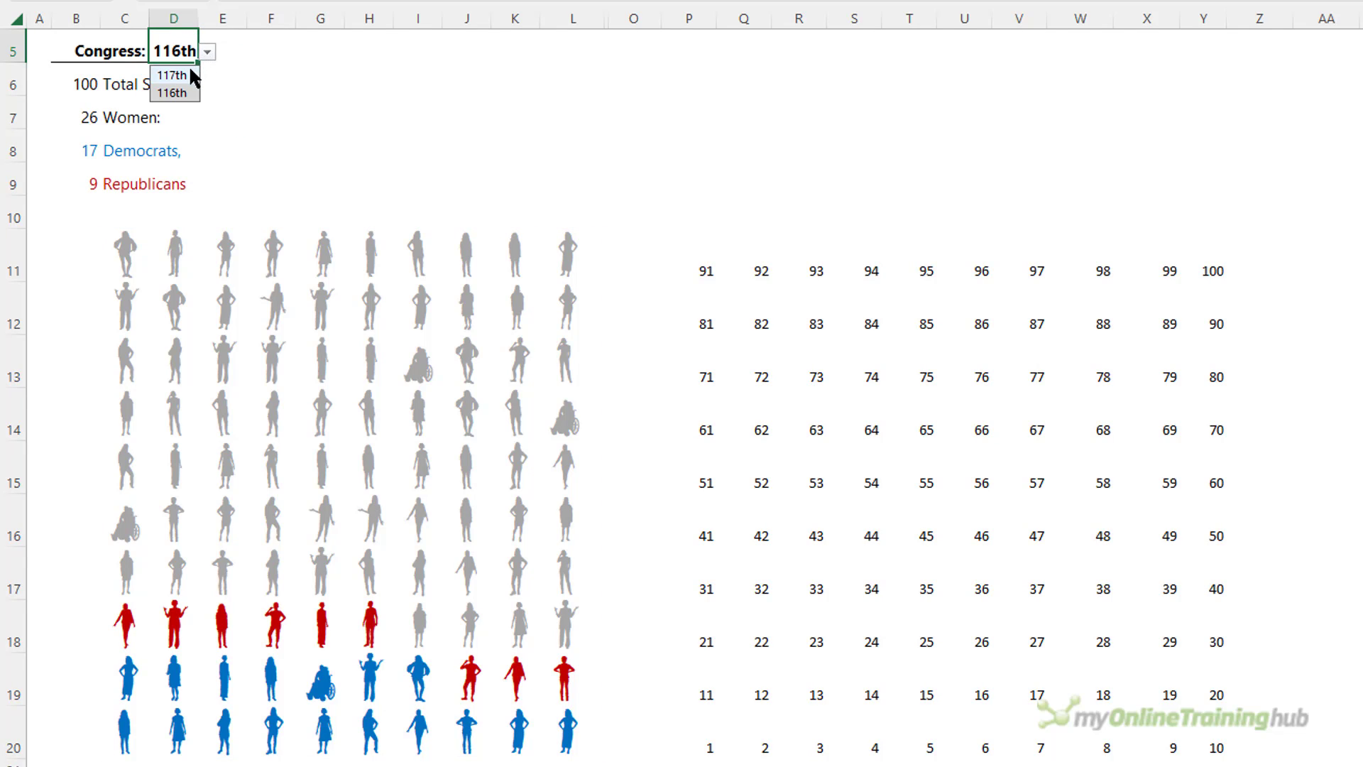
key("Return")
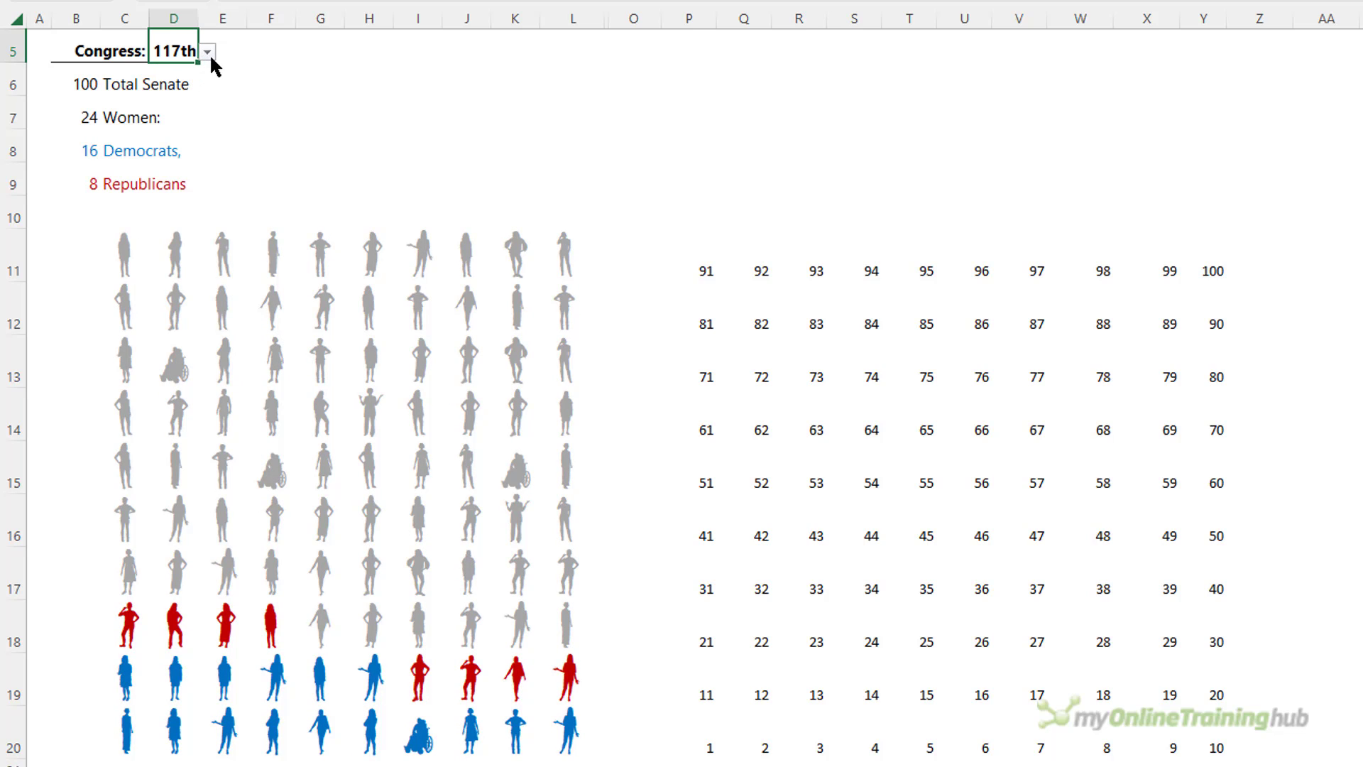
left_click(206, 52)
left_click(177, 93)
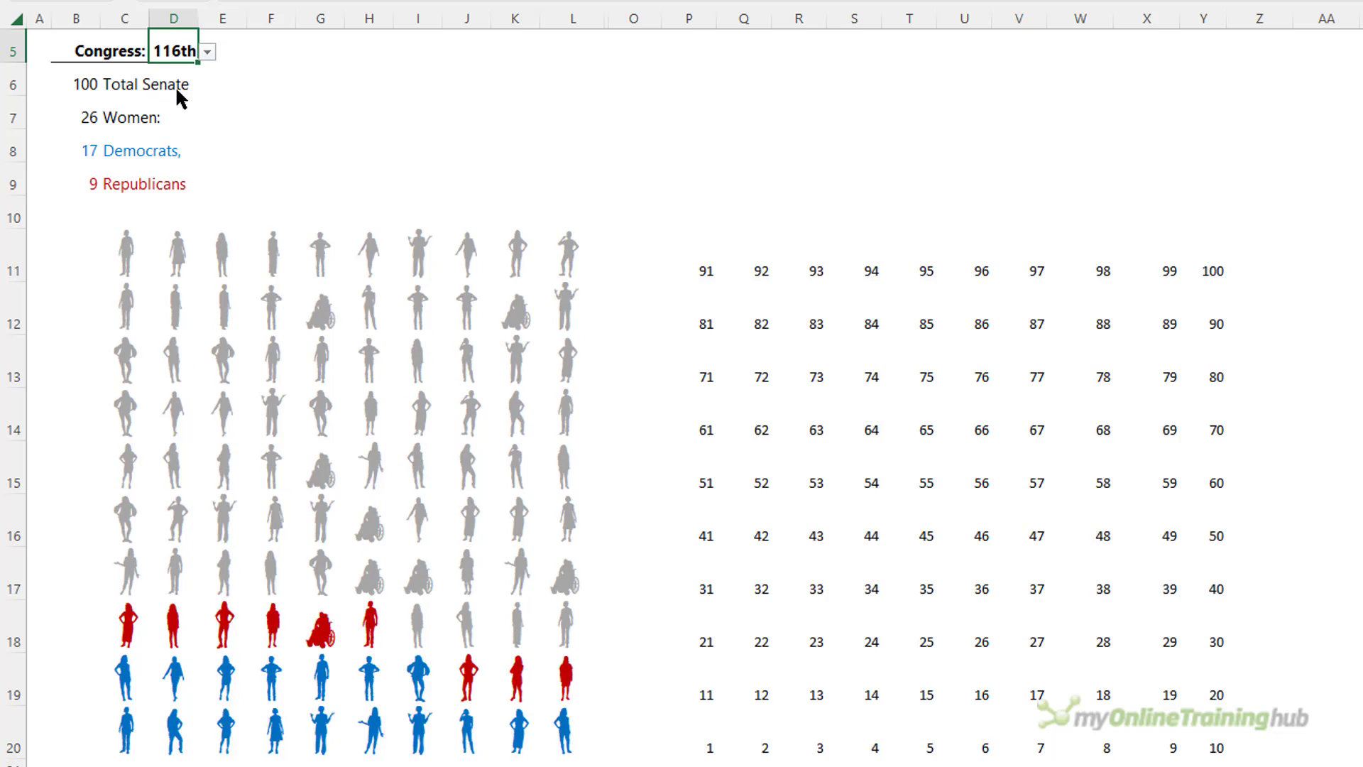
left_click(176, 93)
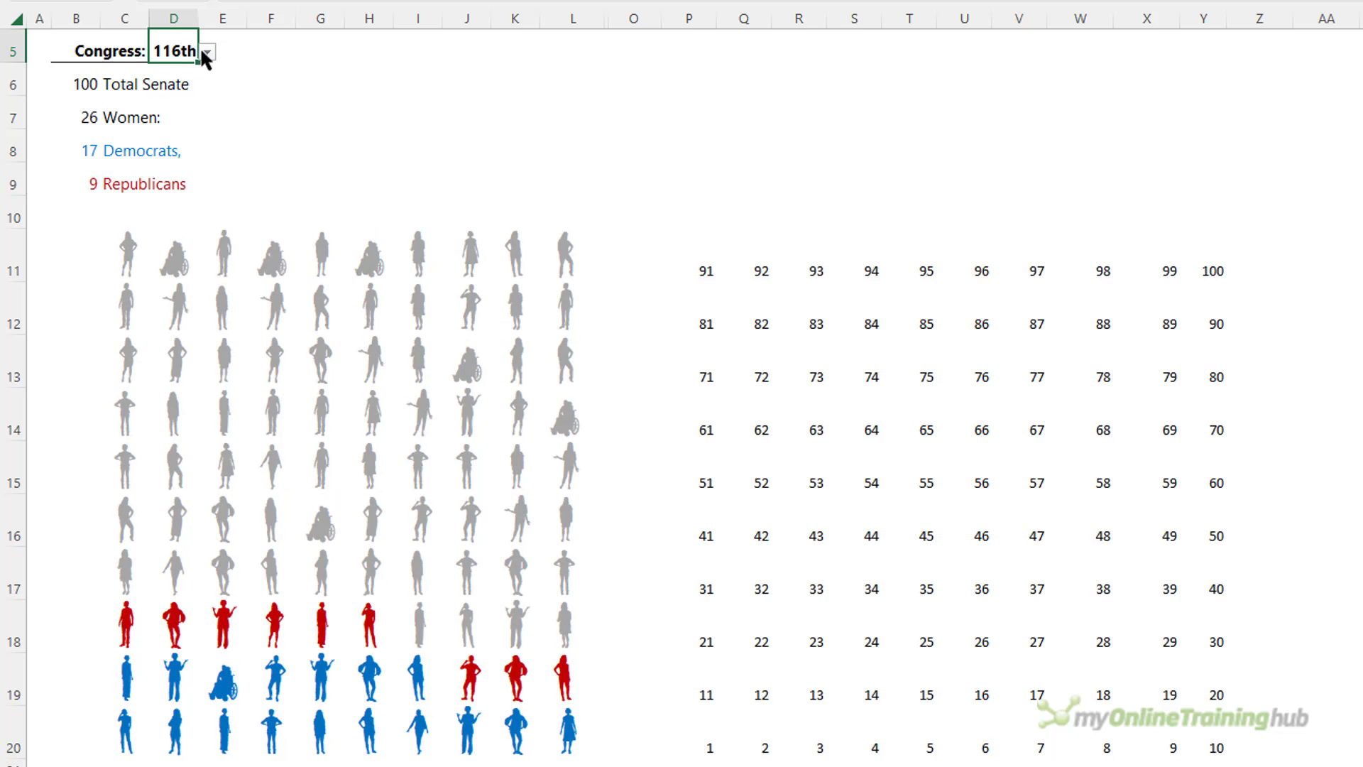
left_click(206, 52)
left_click(184, 83)
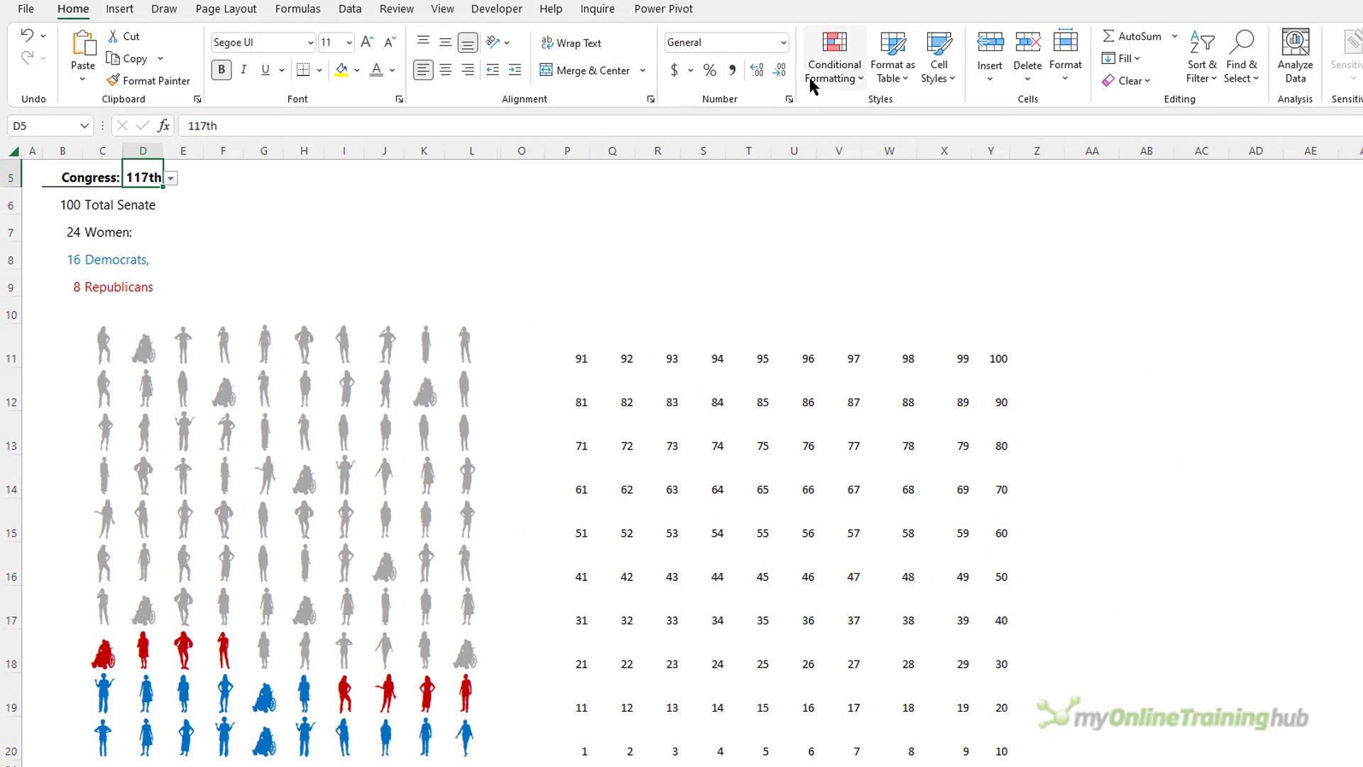
Try moving the blue conditional formatting rule below the red one and back, closing the rules manager without saving.
left_click(813, 84)
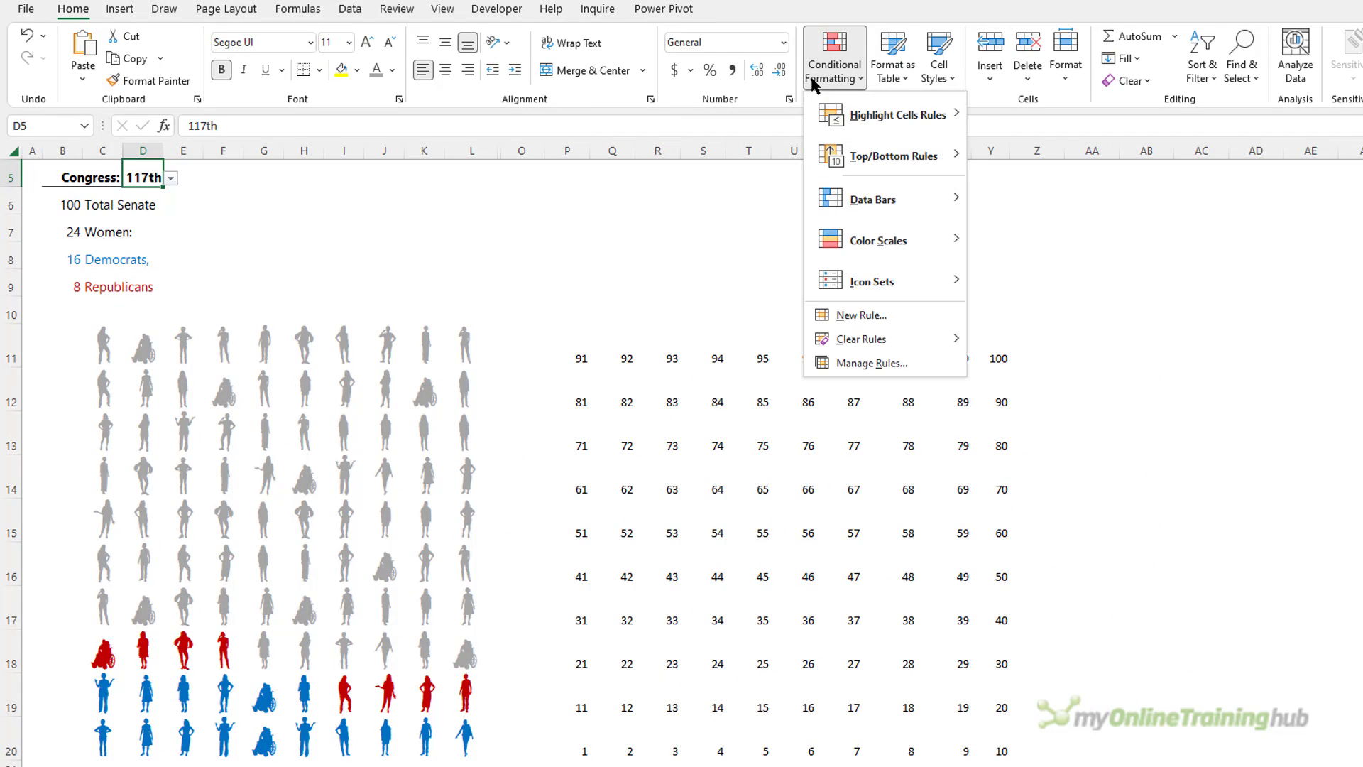
left_click(913, 363)
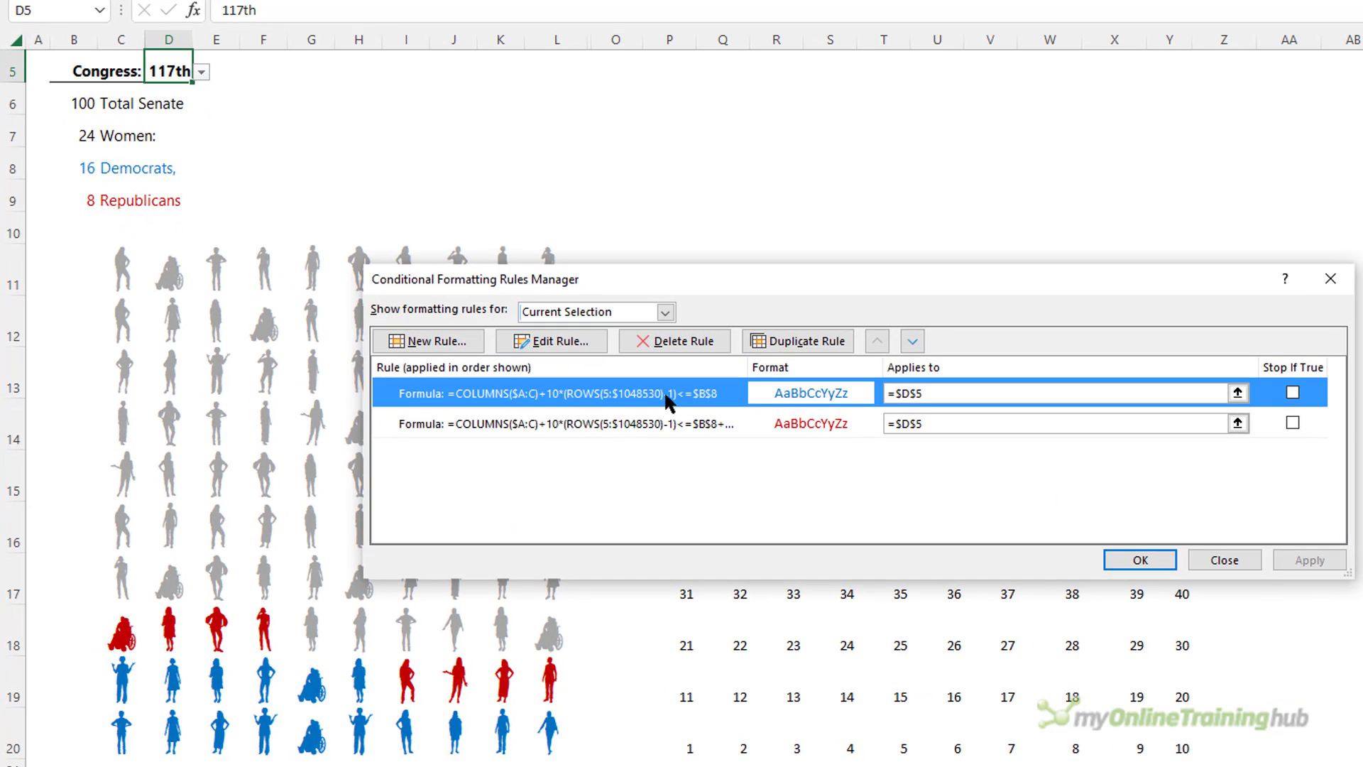
left_click(913, 341)
left_click(878, 340)
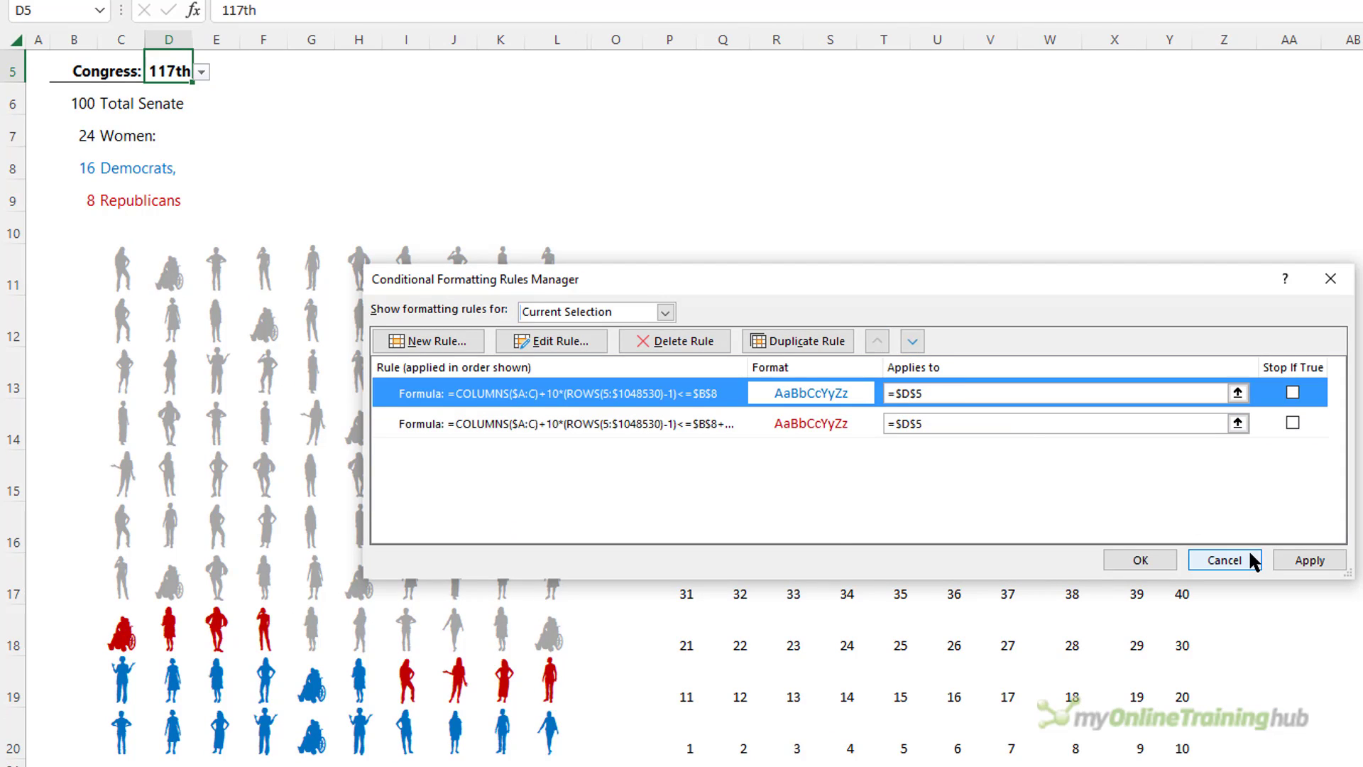
left_click(1225, 560)
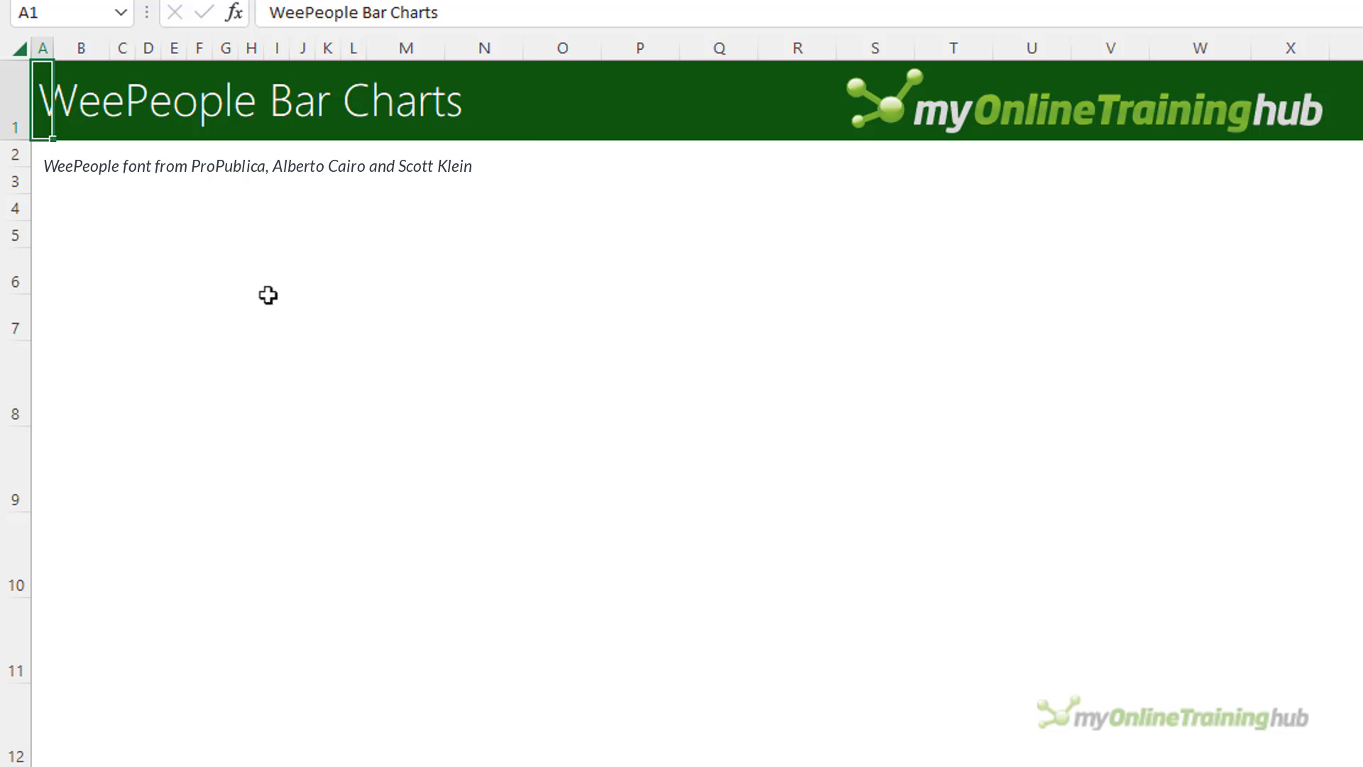
Begin a TEXTJOIN formula in C6 of the WeePeople Bar Charts sheet with no delimiter and empty cells ignored (TRUE).
left_click(179, 241)
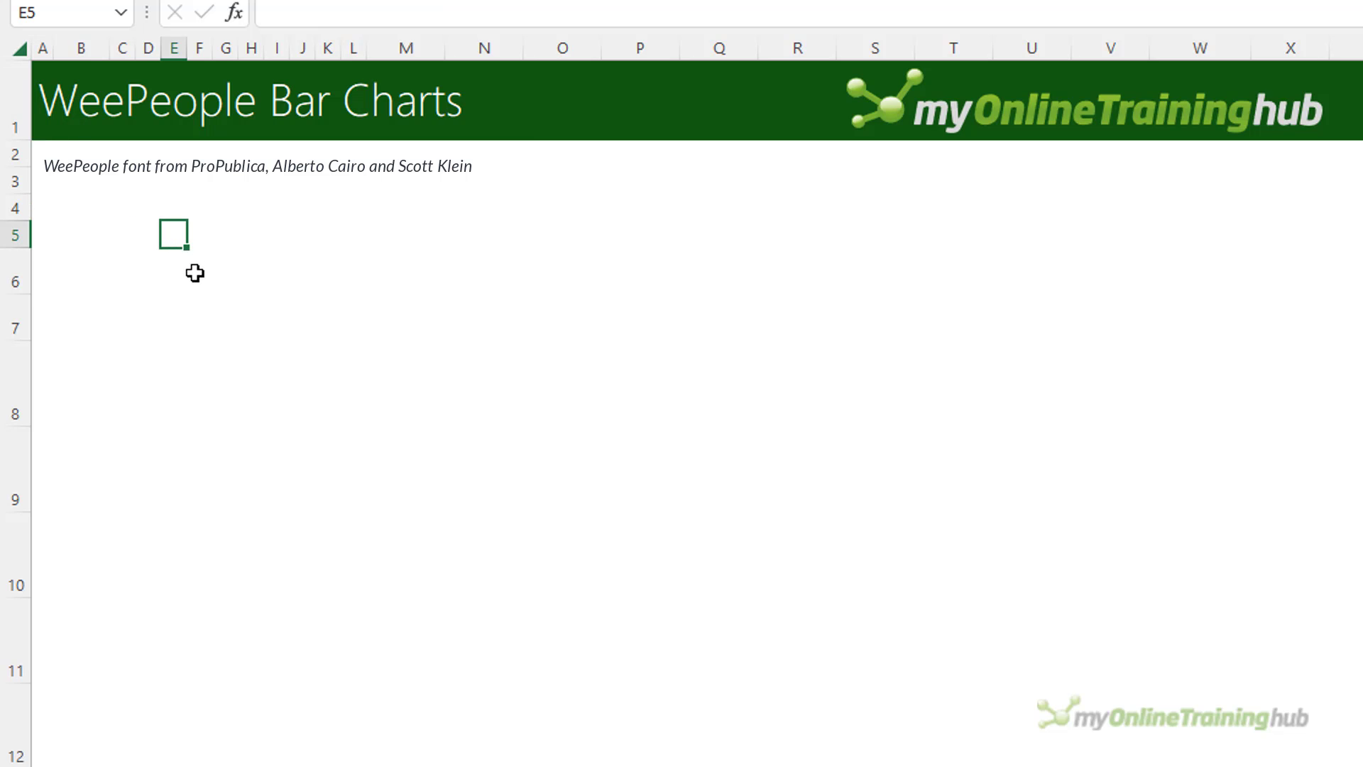
key("Down")
key("Left")
key("Left")
type("=textj")
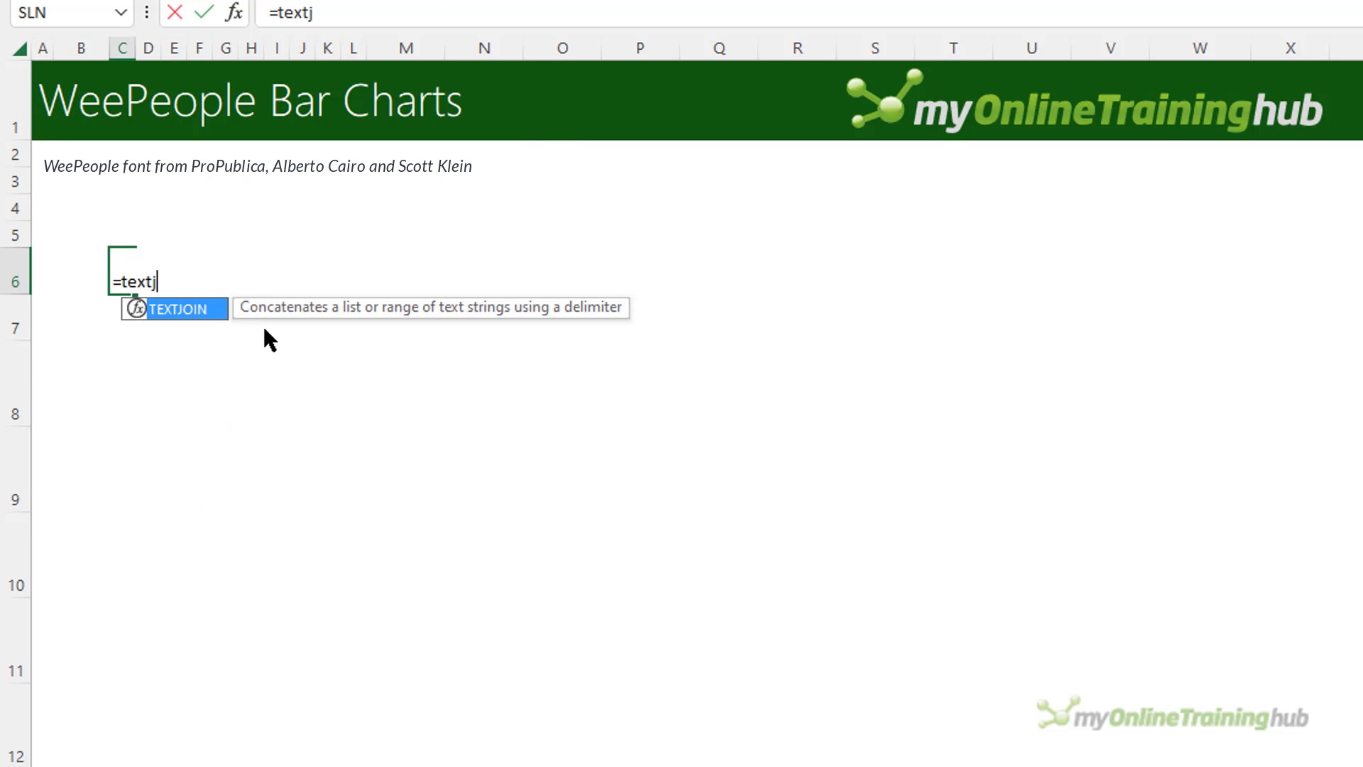
key("Tab")
type(",")
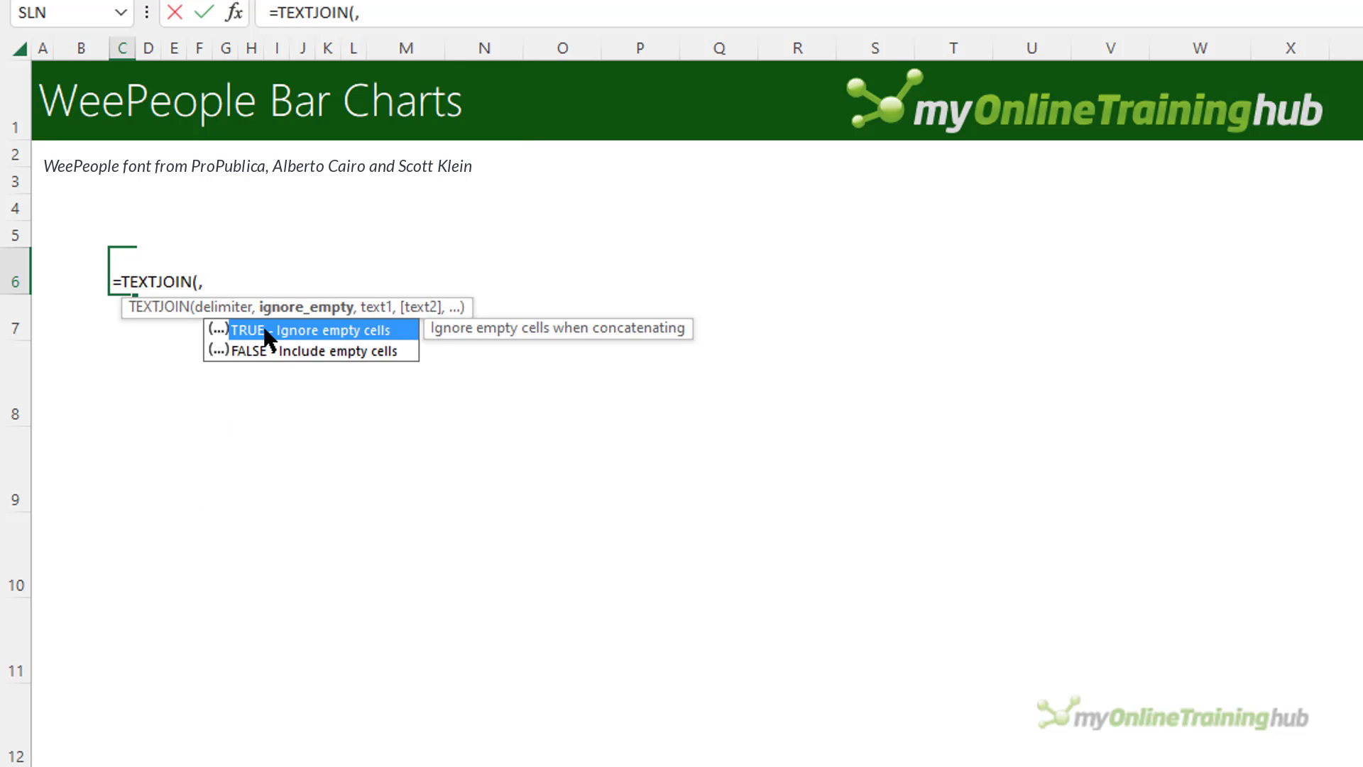
key("Tab")
type(",")
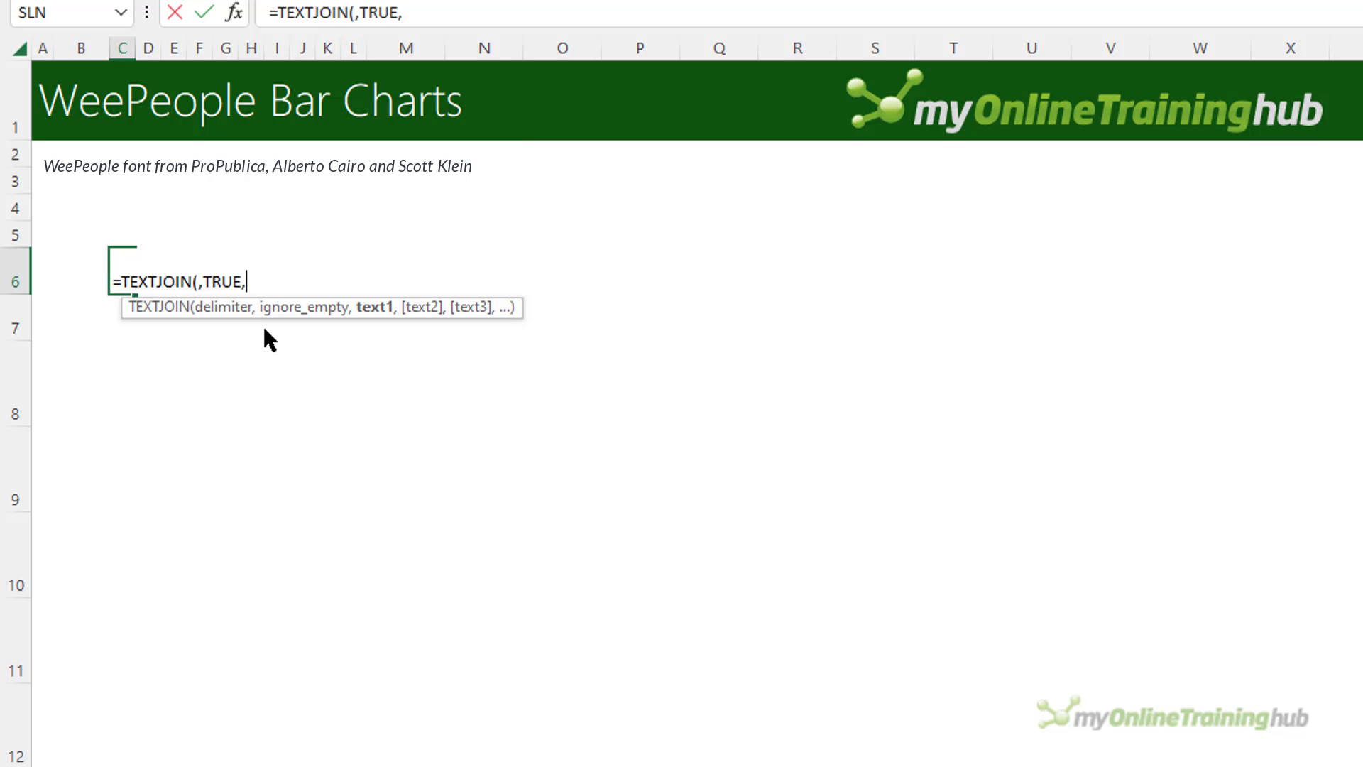
Complete the C6 formula with CHAR(SEQUENCE(20,,97)) as the text to join and enter it.
type("char")
key("Tab")
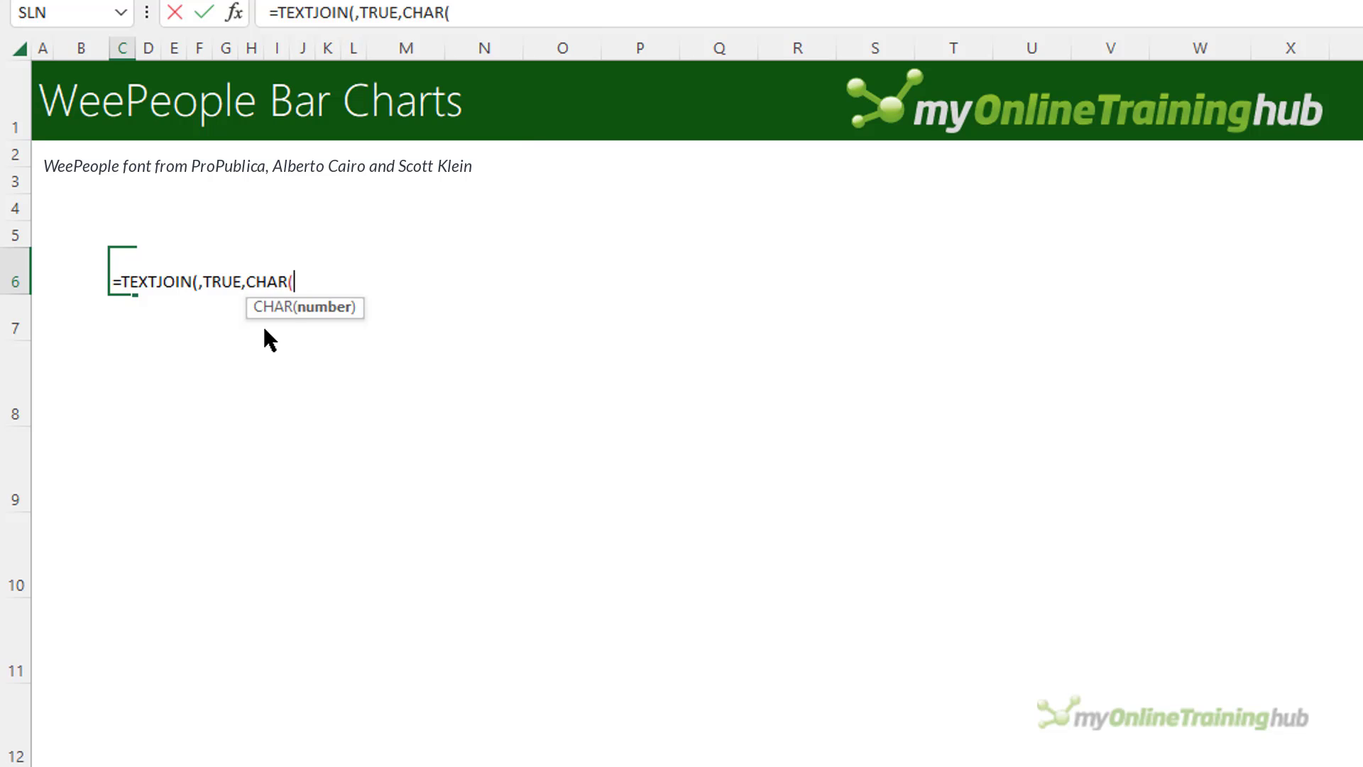
type("seq")
key("Tab")
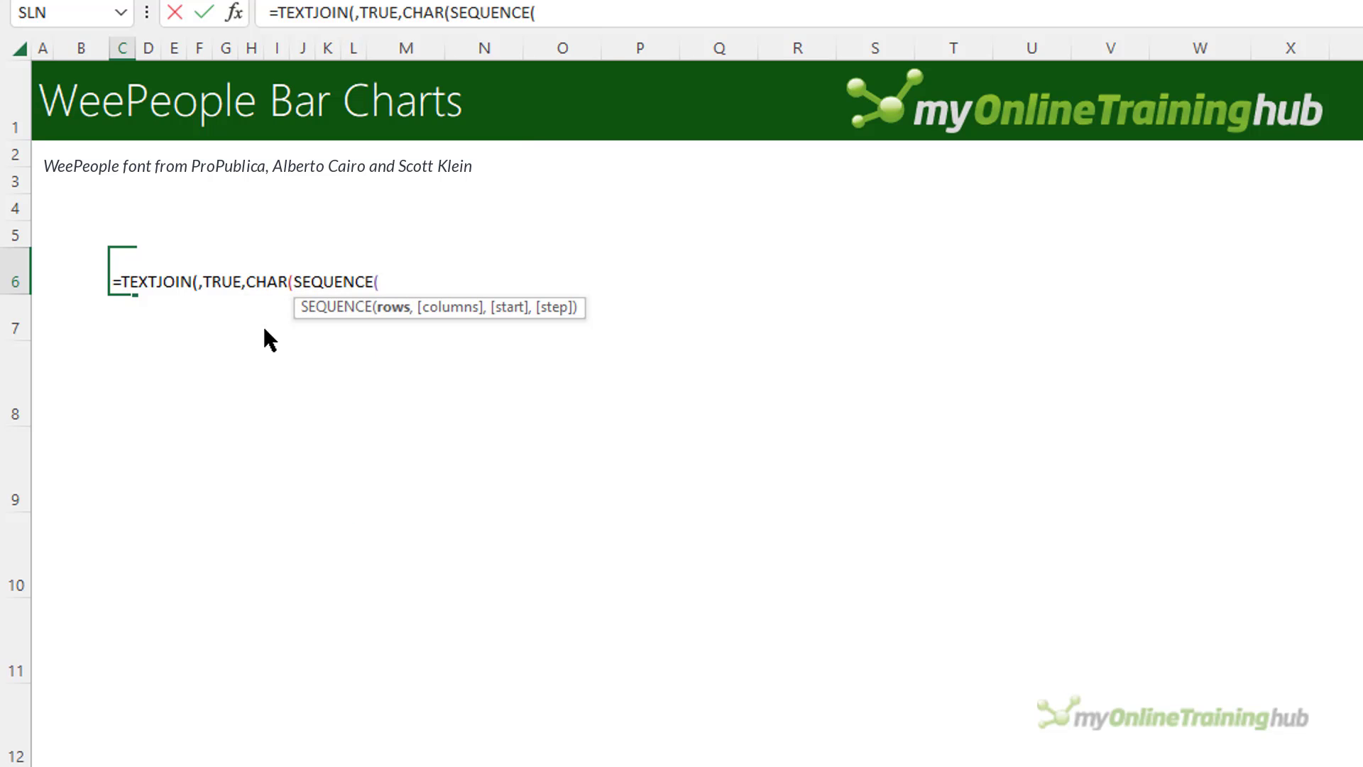
type("20,,97")
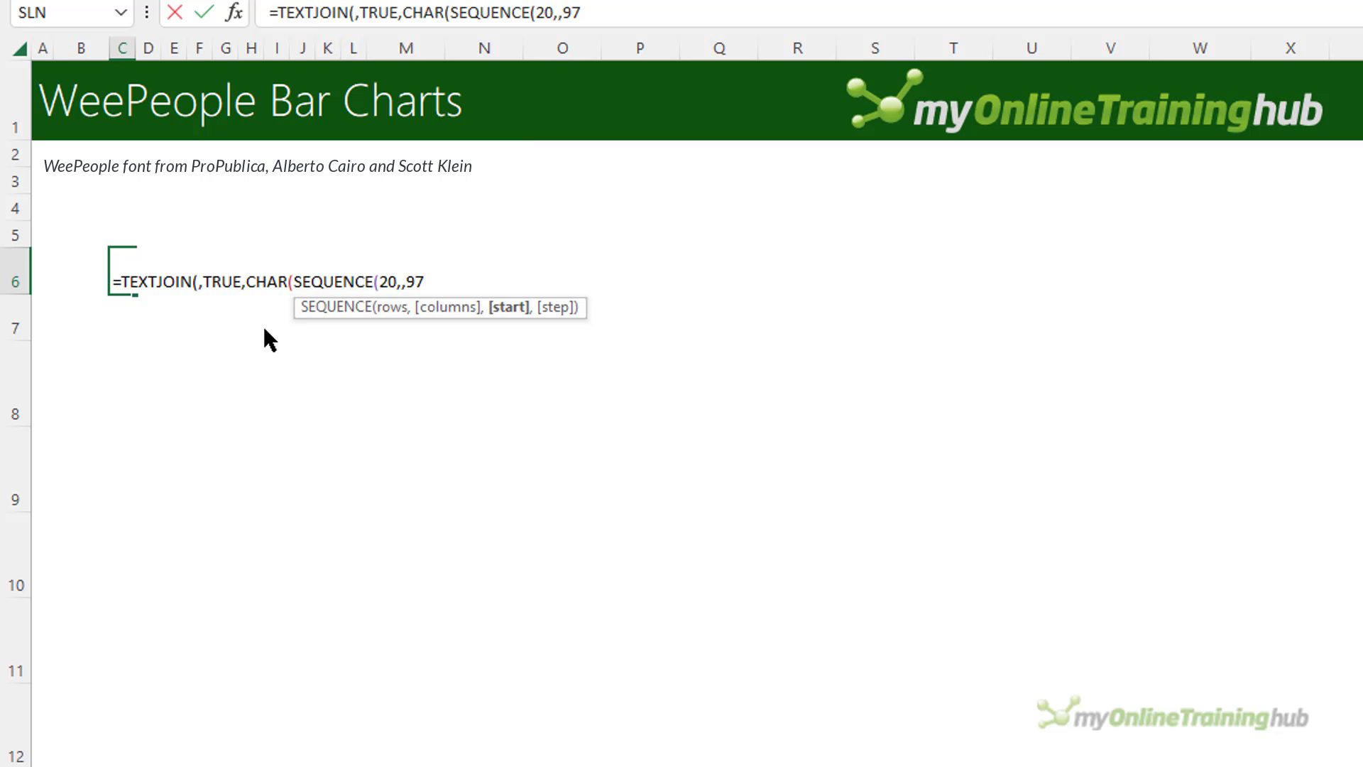
type(")")
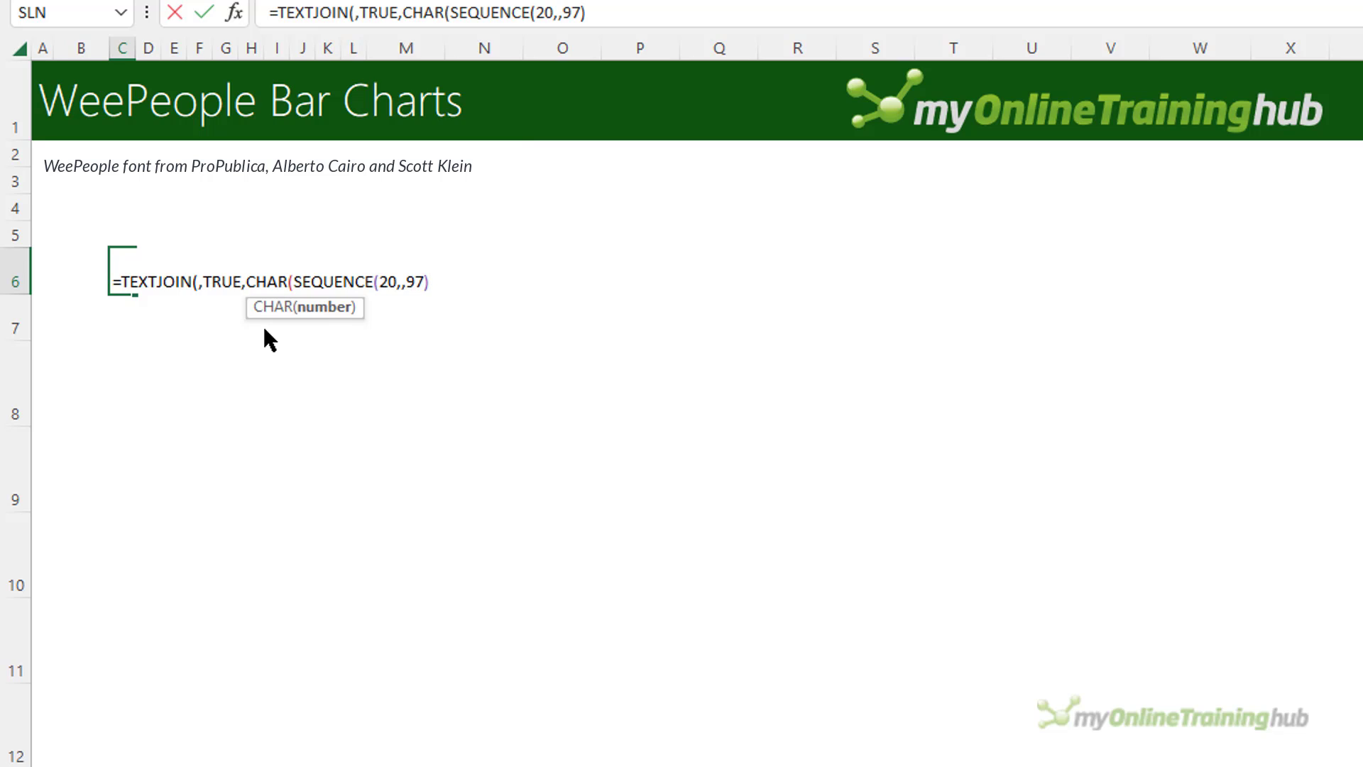
type("))")
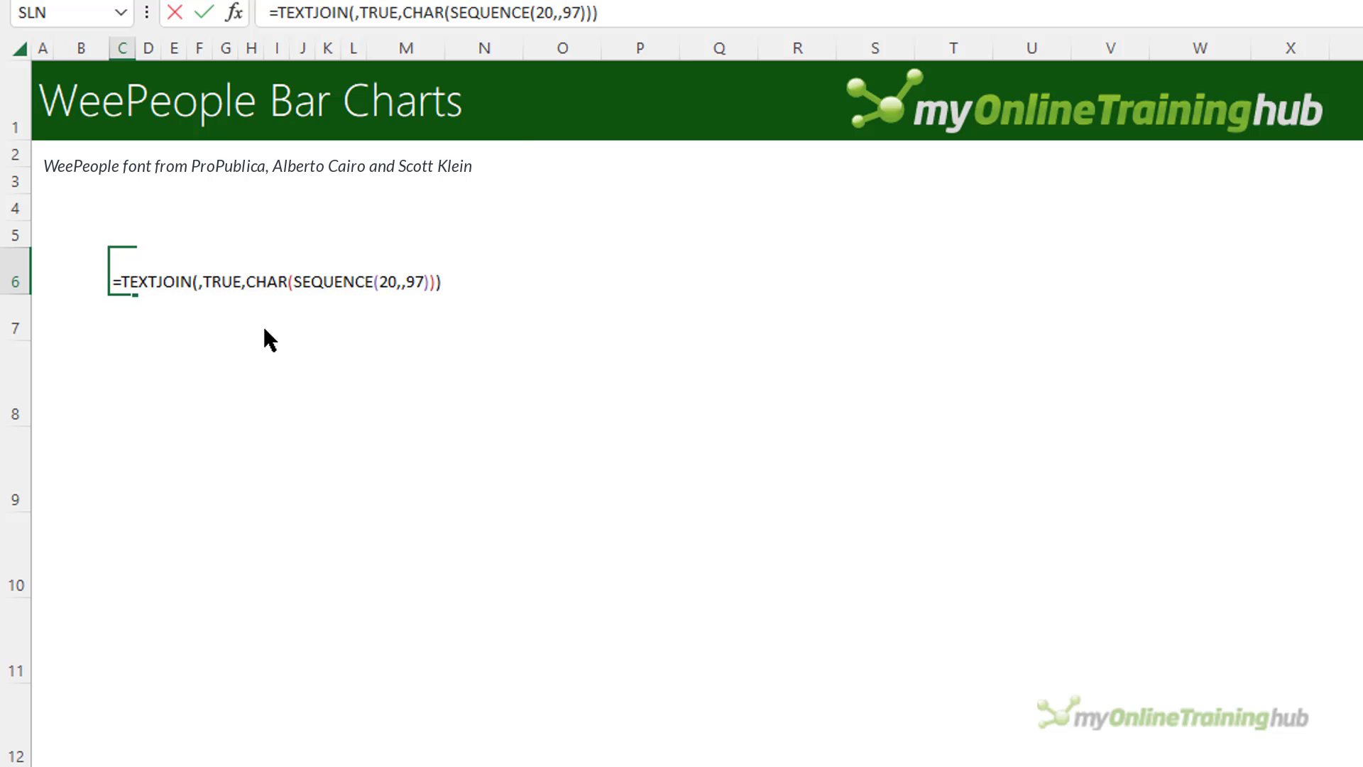
key("Return")
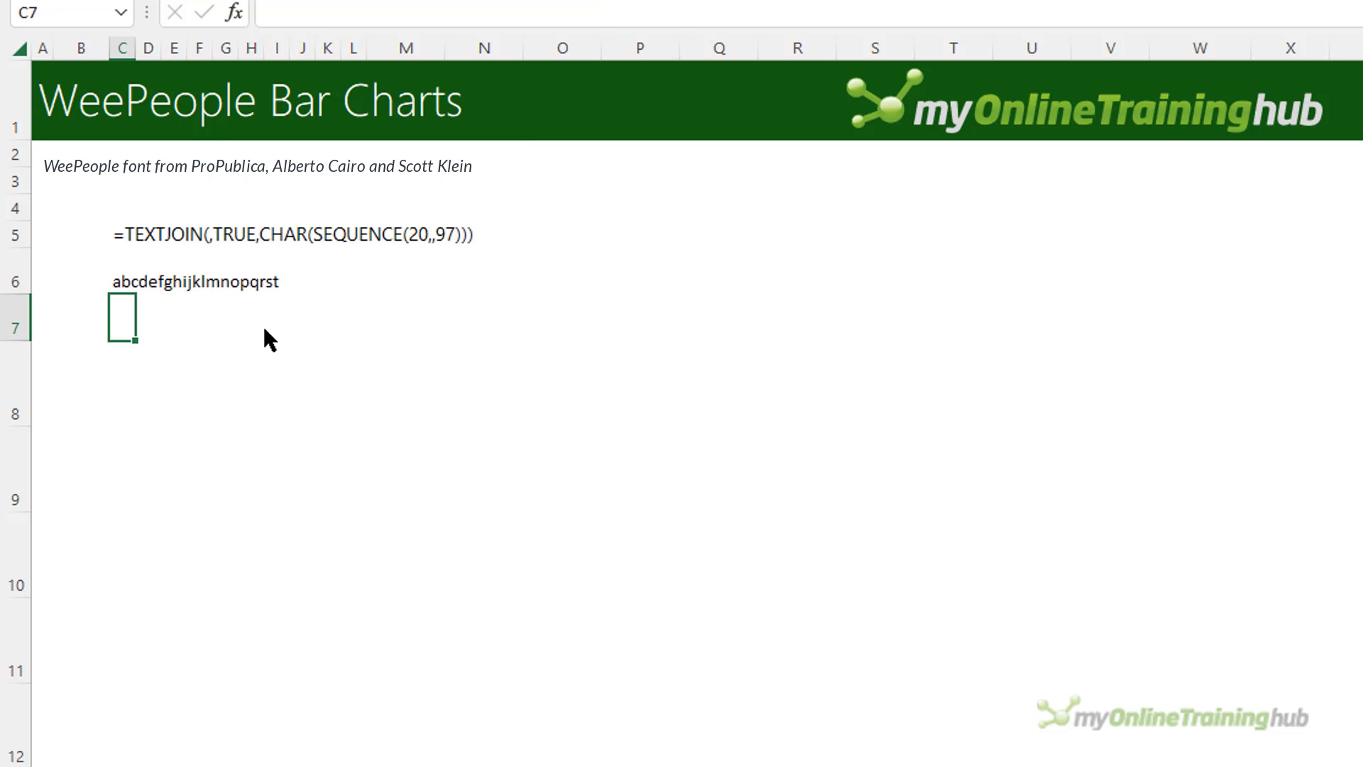
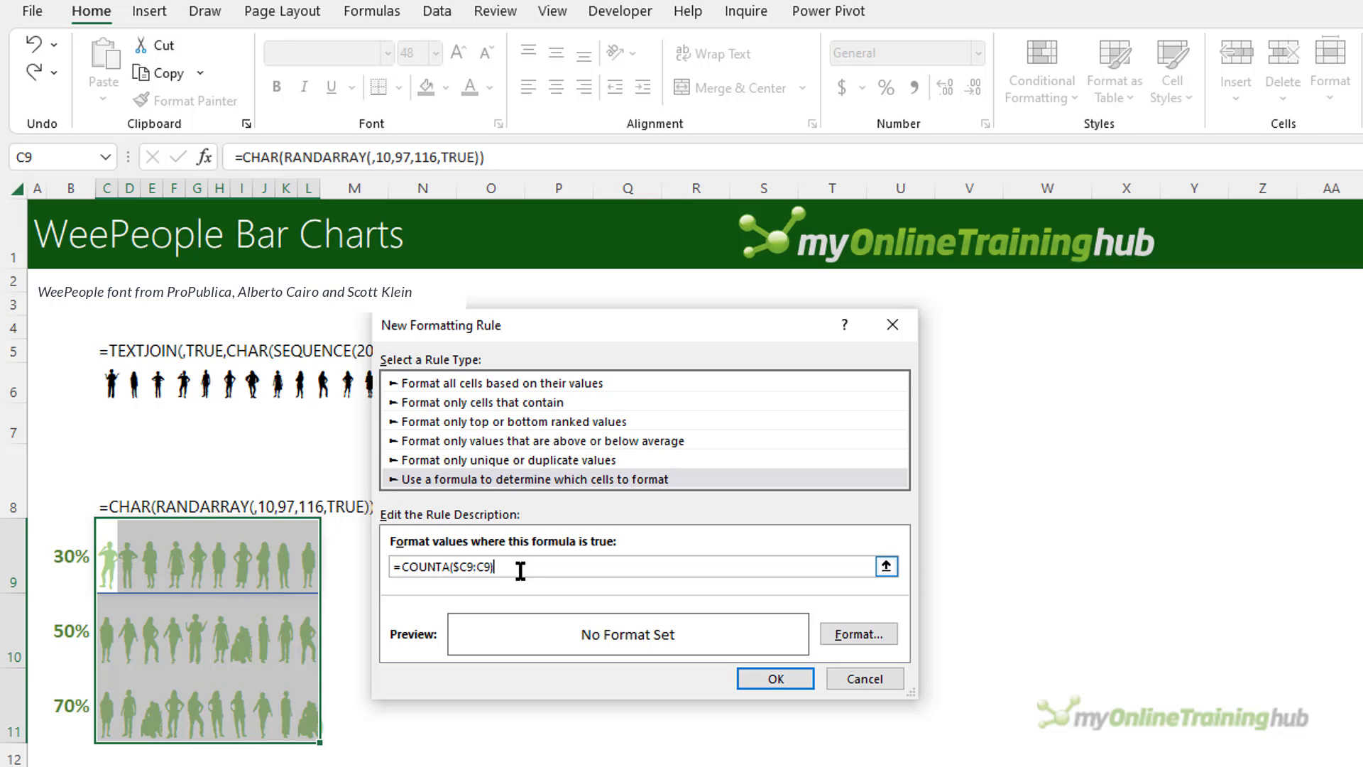
Complete the new formatting rule's condition for the three bar rows as =COUNTA($C9:C9)<=$B9*10.
type("<=")
left_click(79, 545)
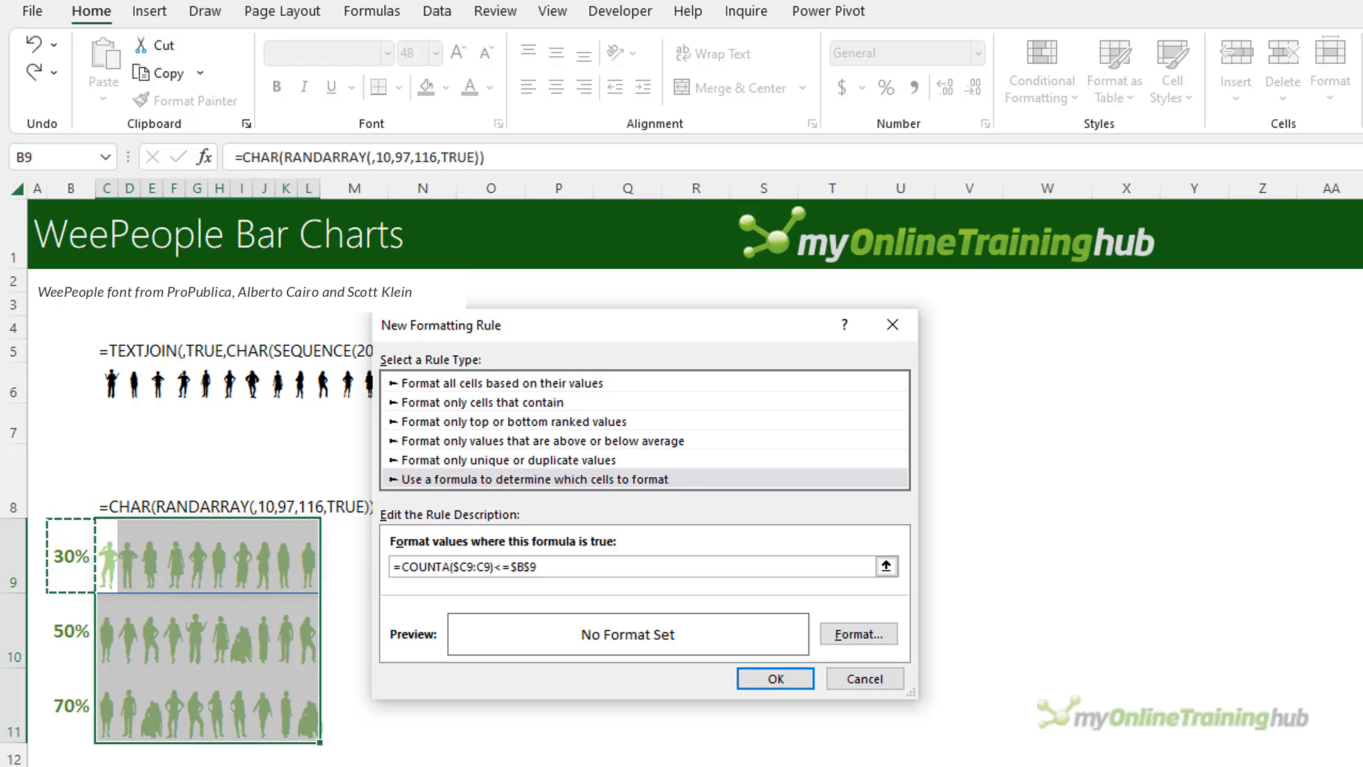
key("F4")
key("F4")
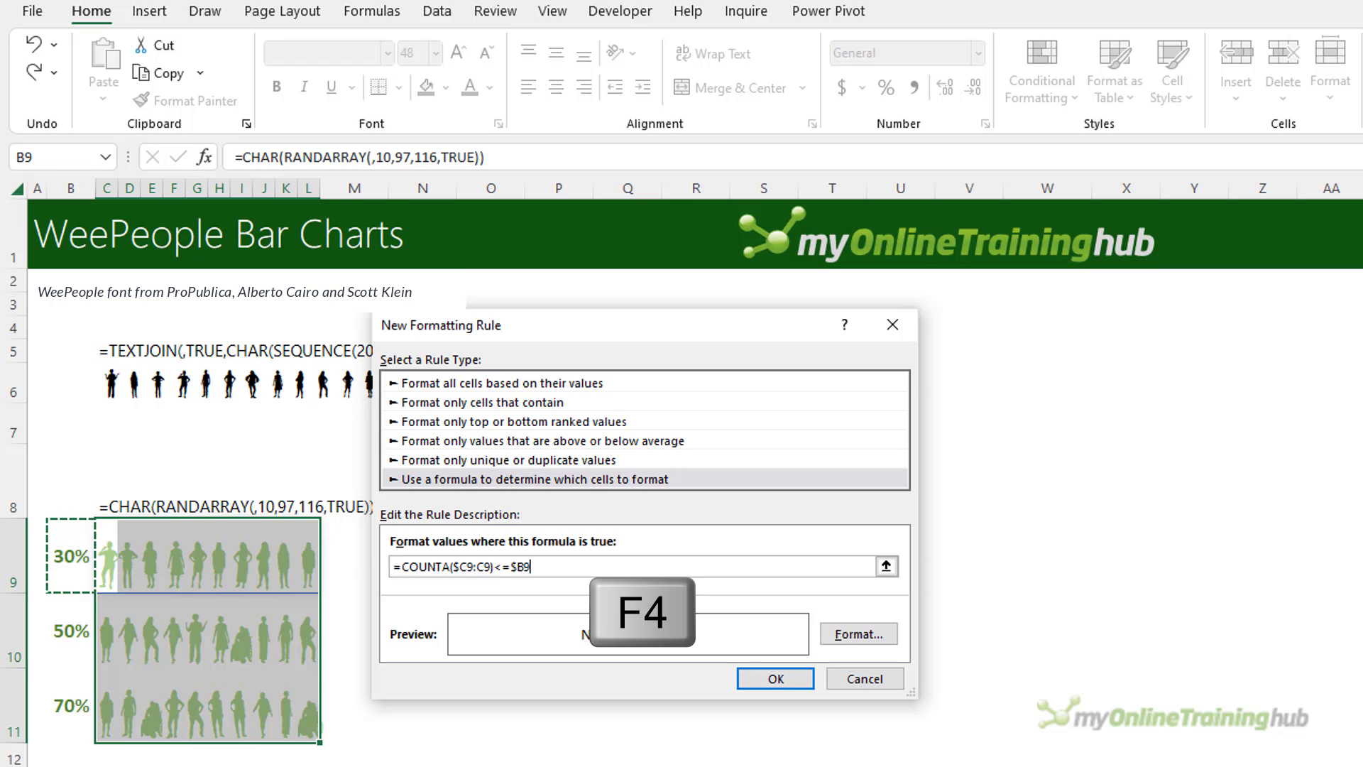
type("*10")
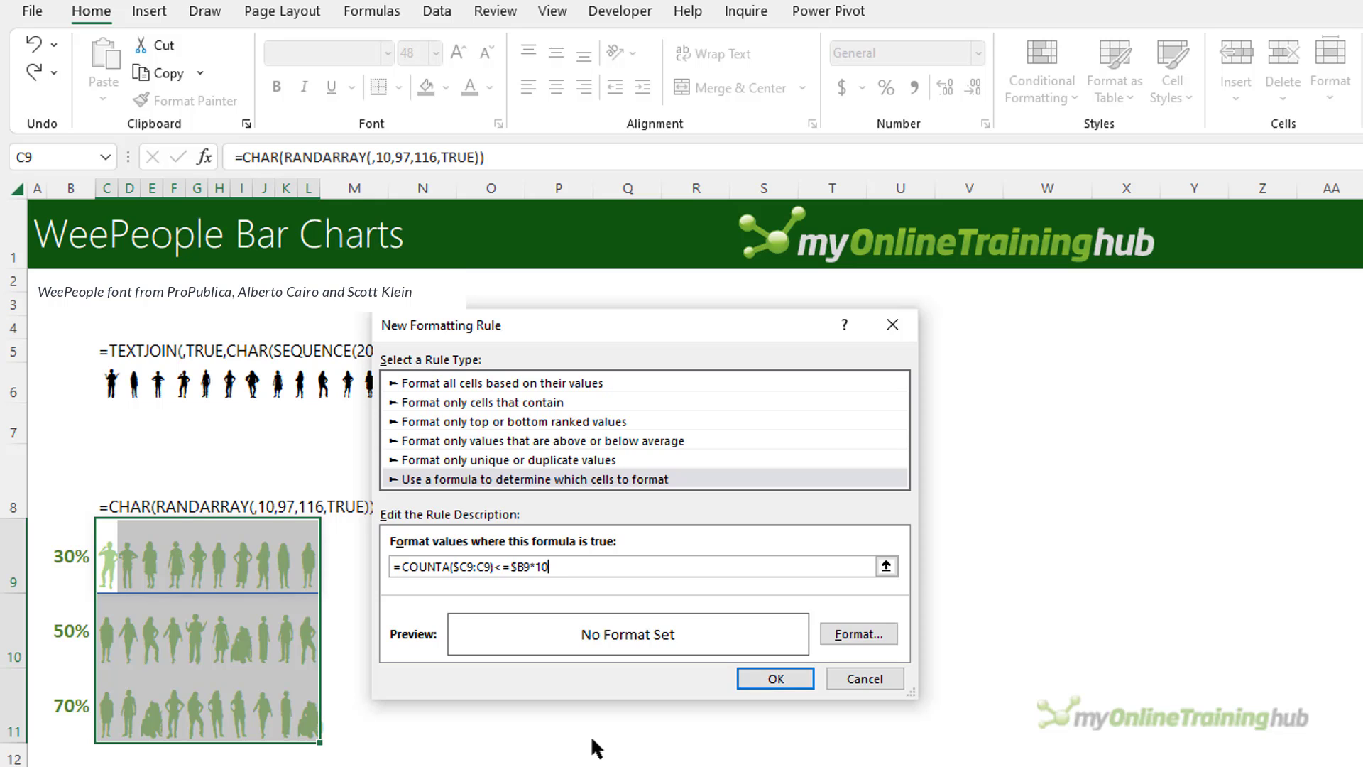
Give the rule a dark green theme font colour, apply it to the three bar rows and deselect them.
left_click(840, 632)
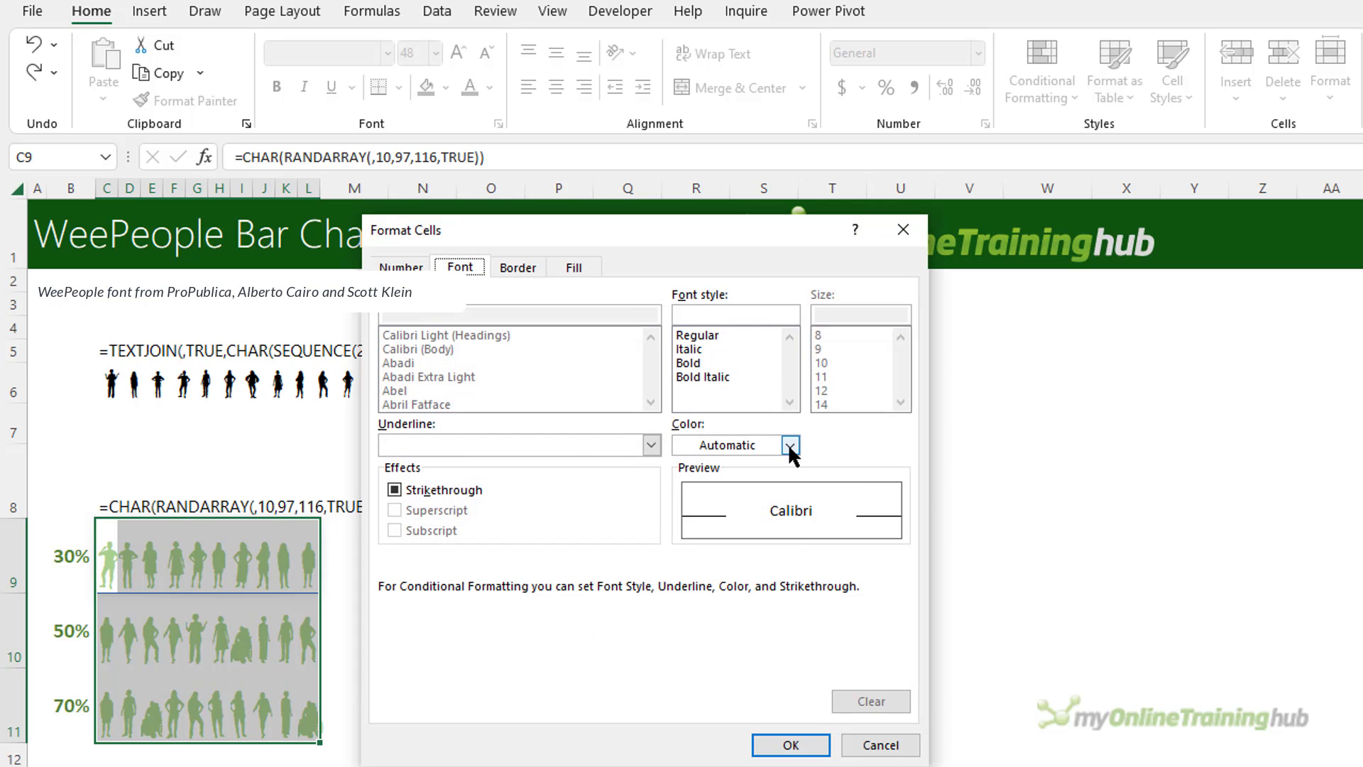
left_click(789, 446)
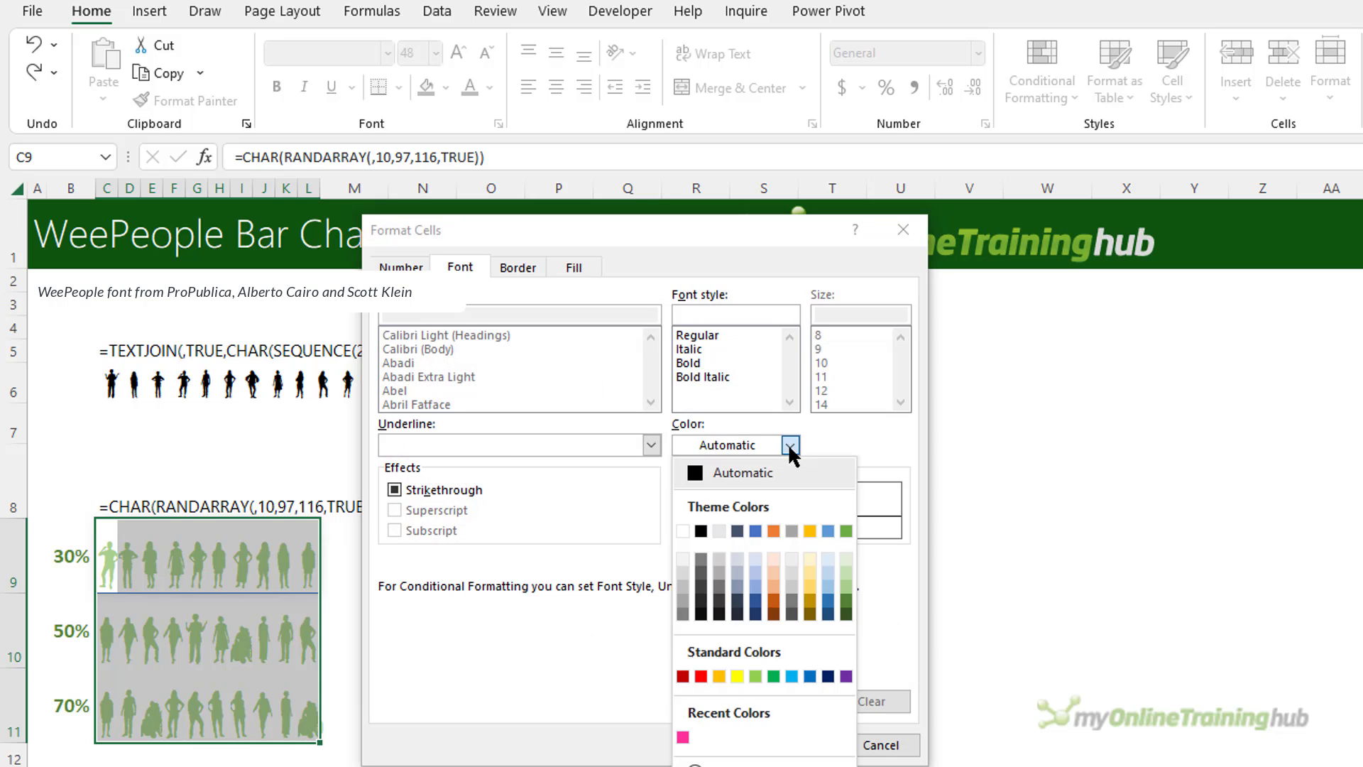
left_click(845, 610)
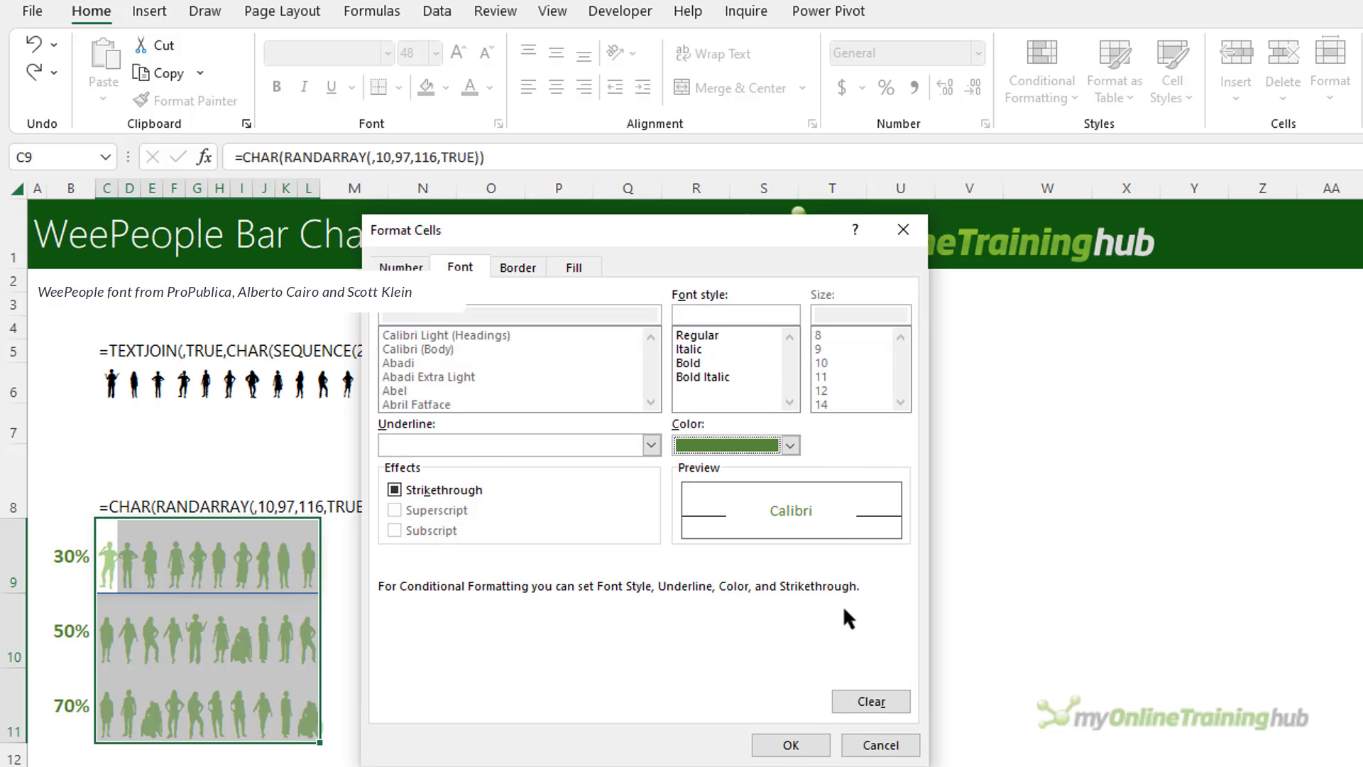
left_click(818, 749)
left_click(791, 680)
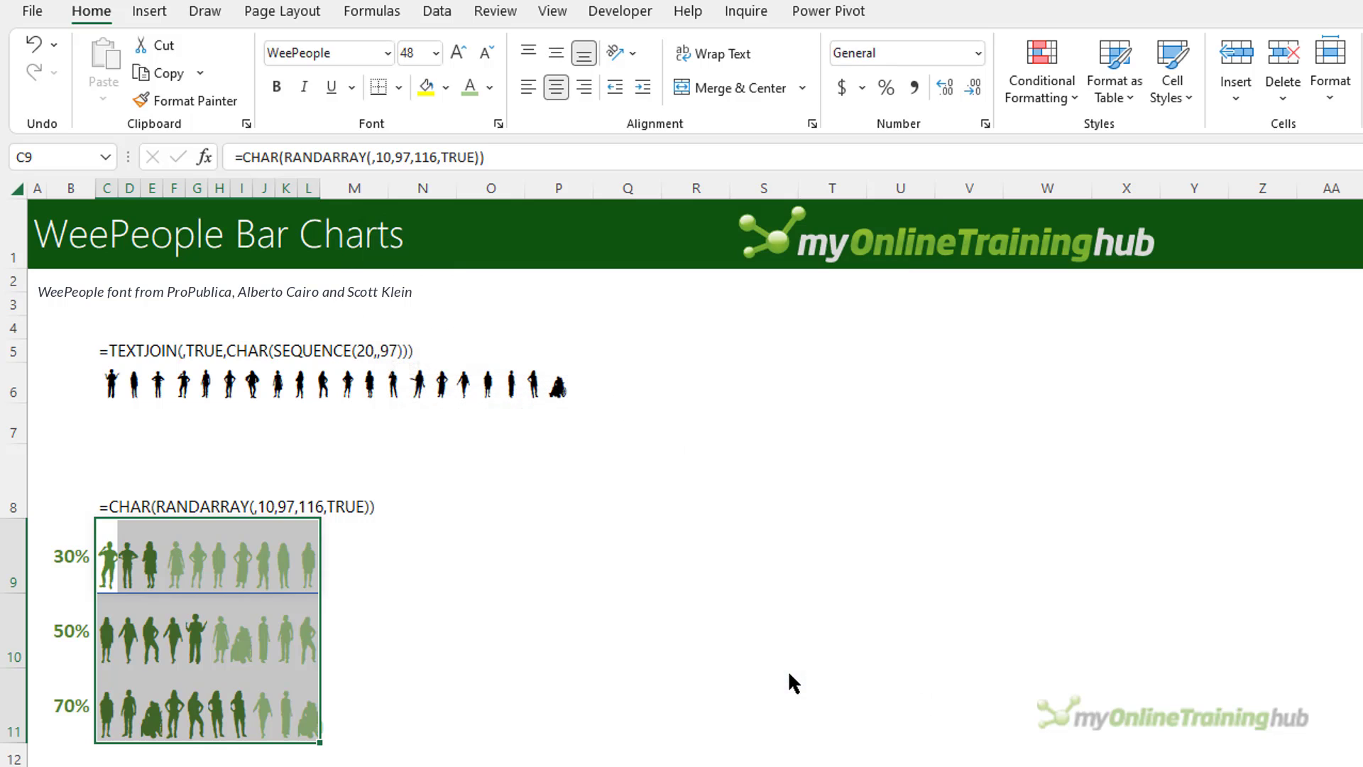
left_click(436, 755)
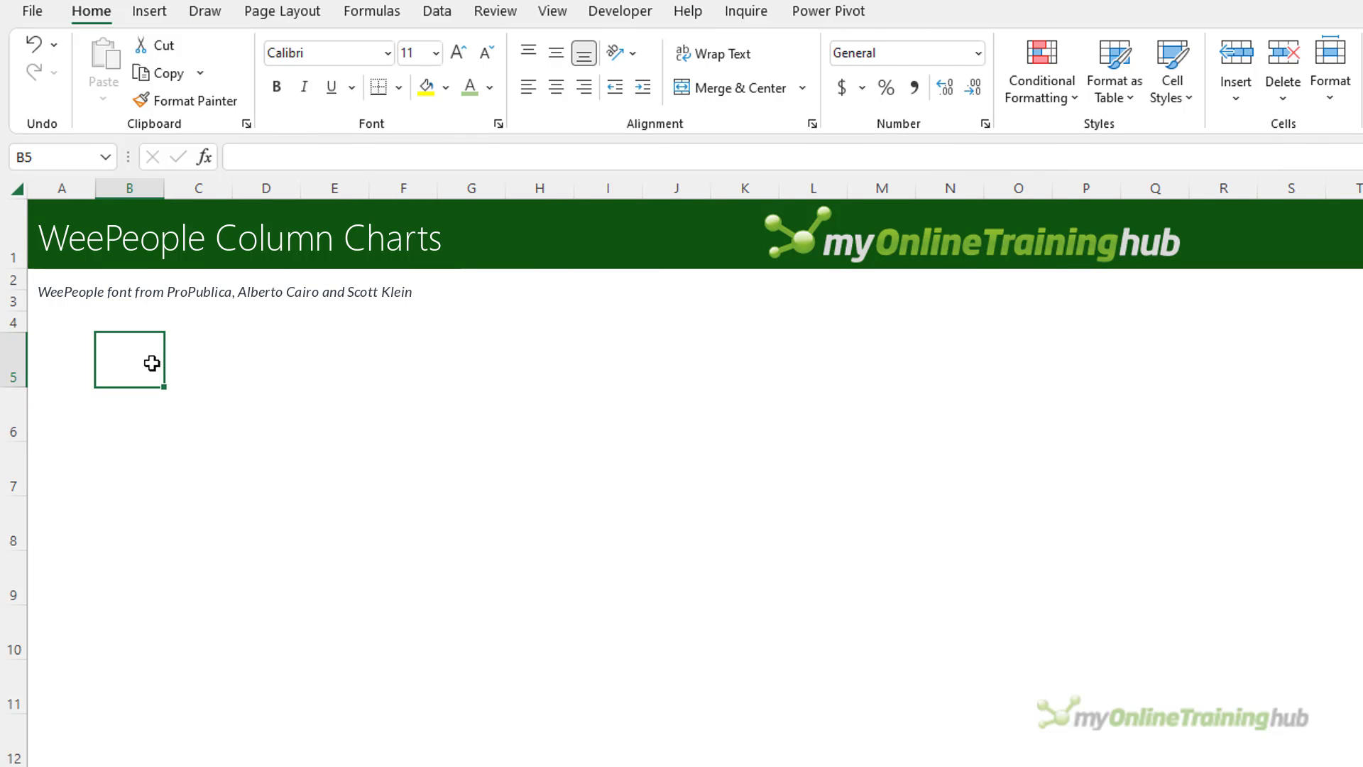
Enter =RANDARRAY(10,,97,116,TRUE) in B5 of the WeePeople Column Charts sheet.
type("=RA")
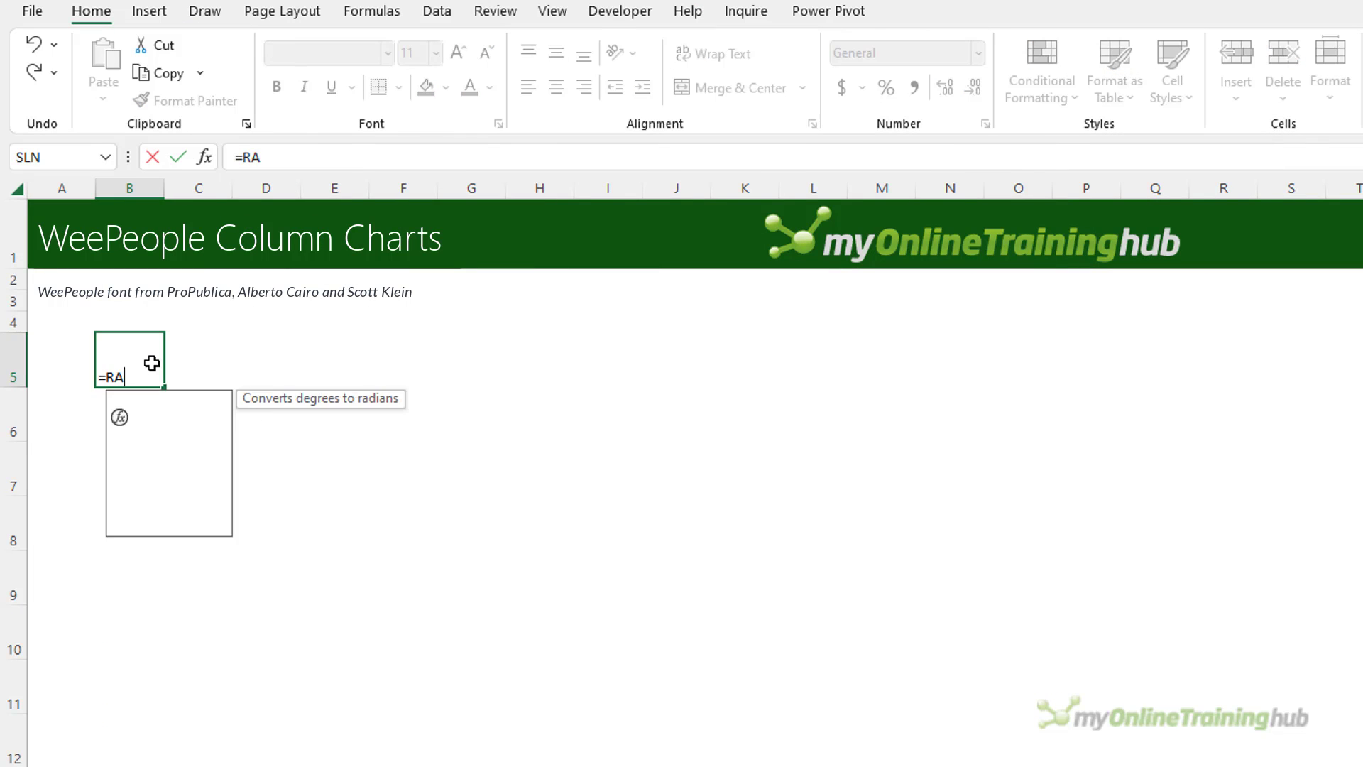
type("NDA")
key("Tab")
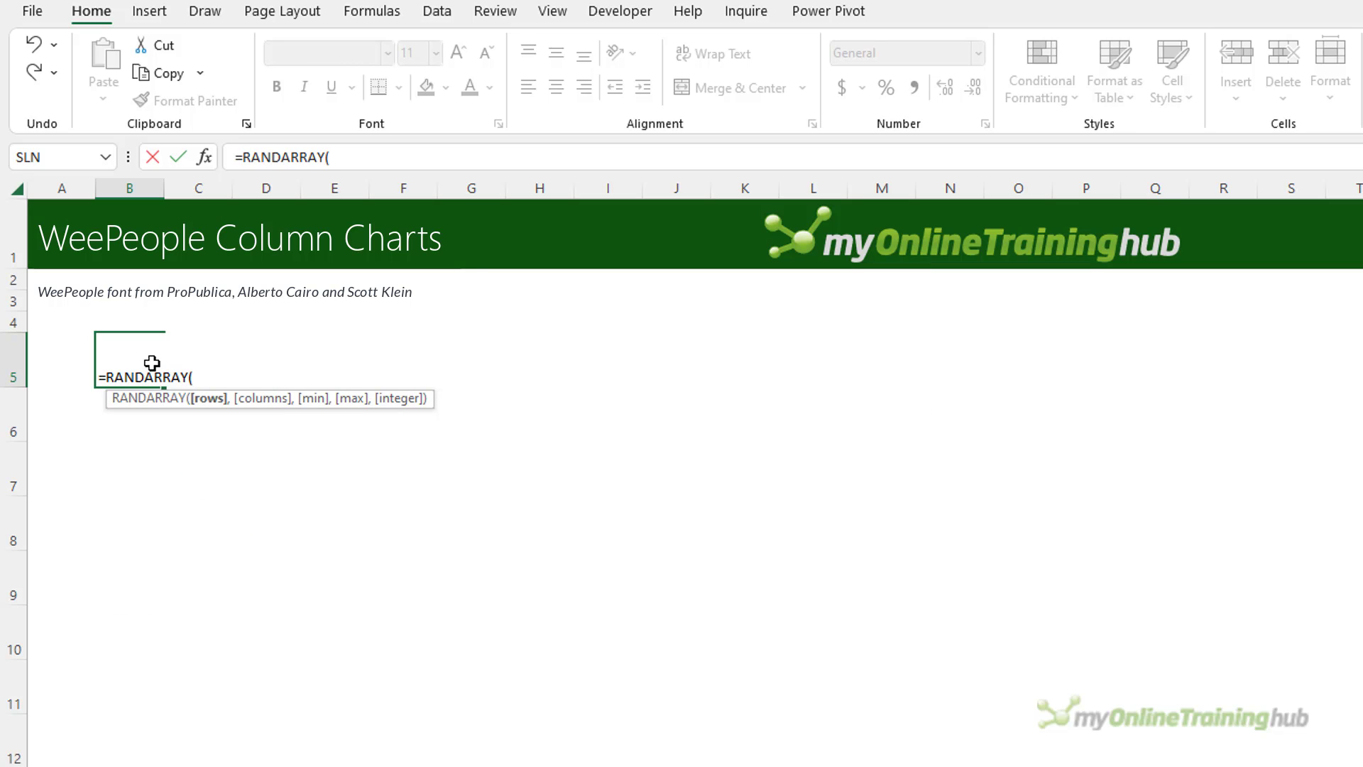
type("10,")
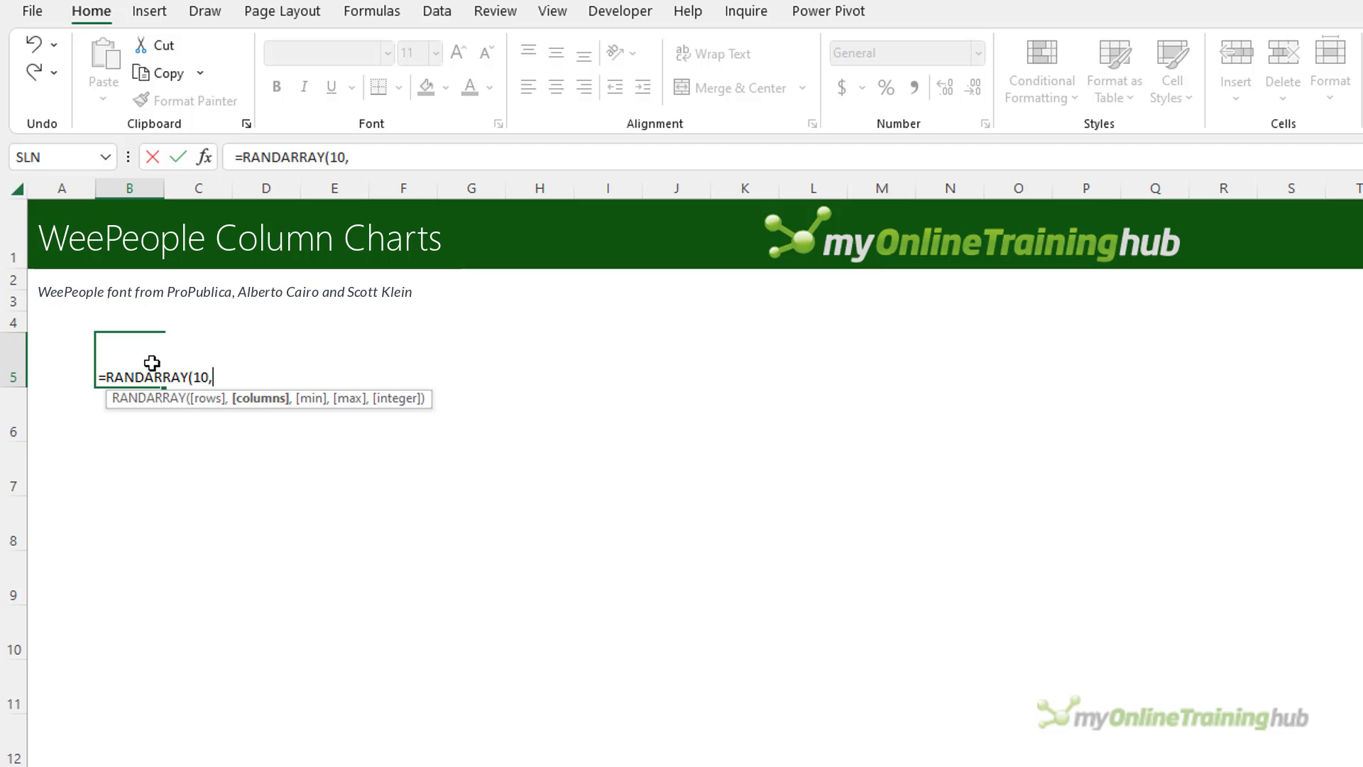
type(",97,116,")
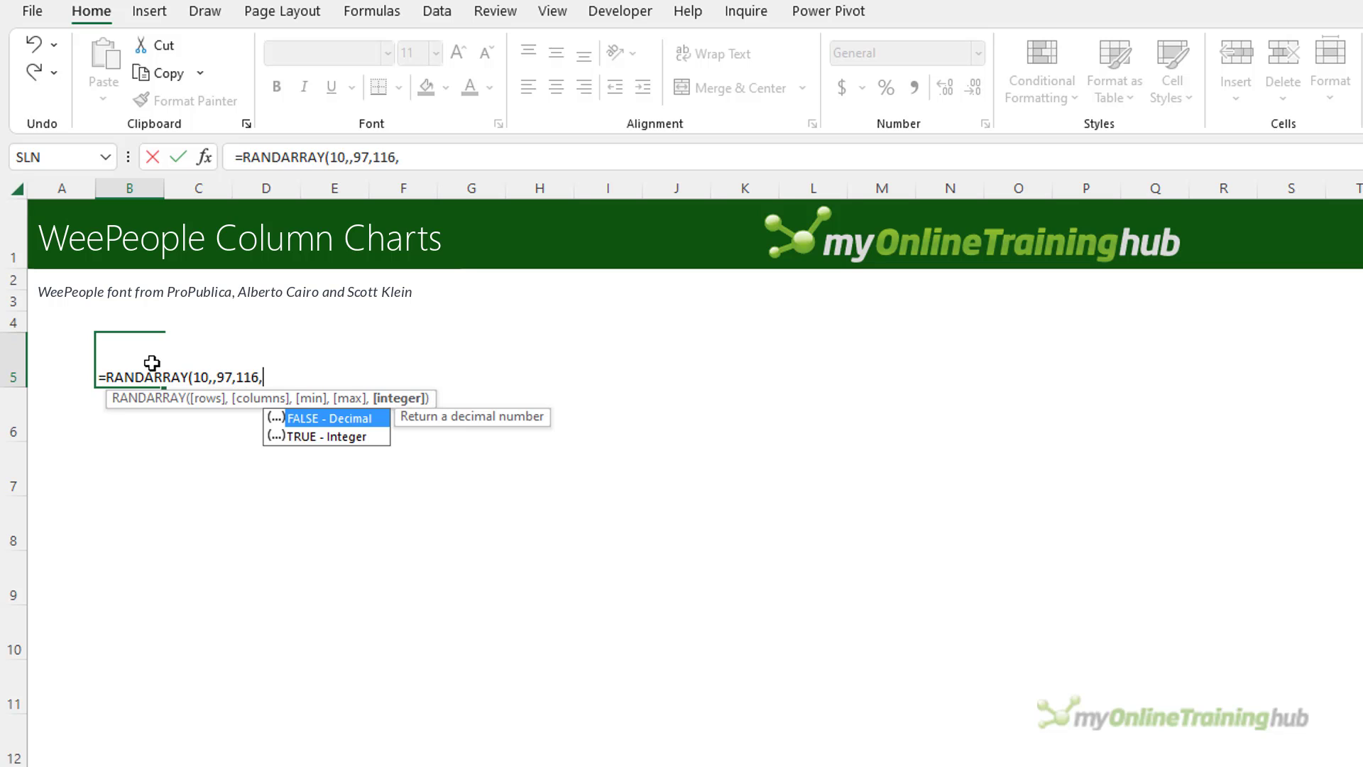
key("Down")
key("Tab")
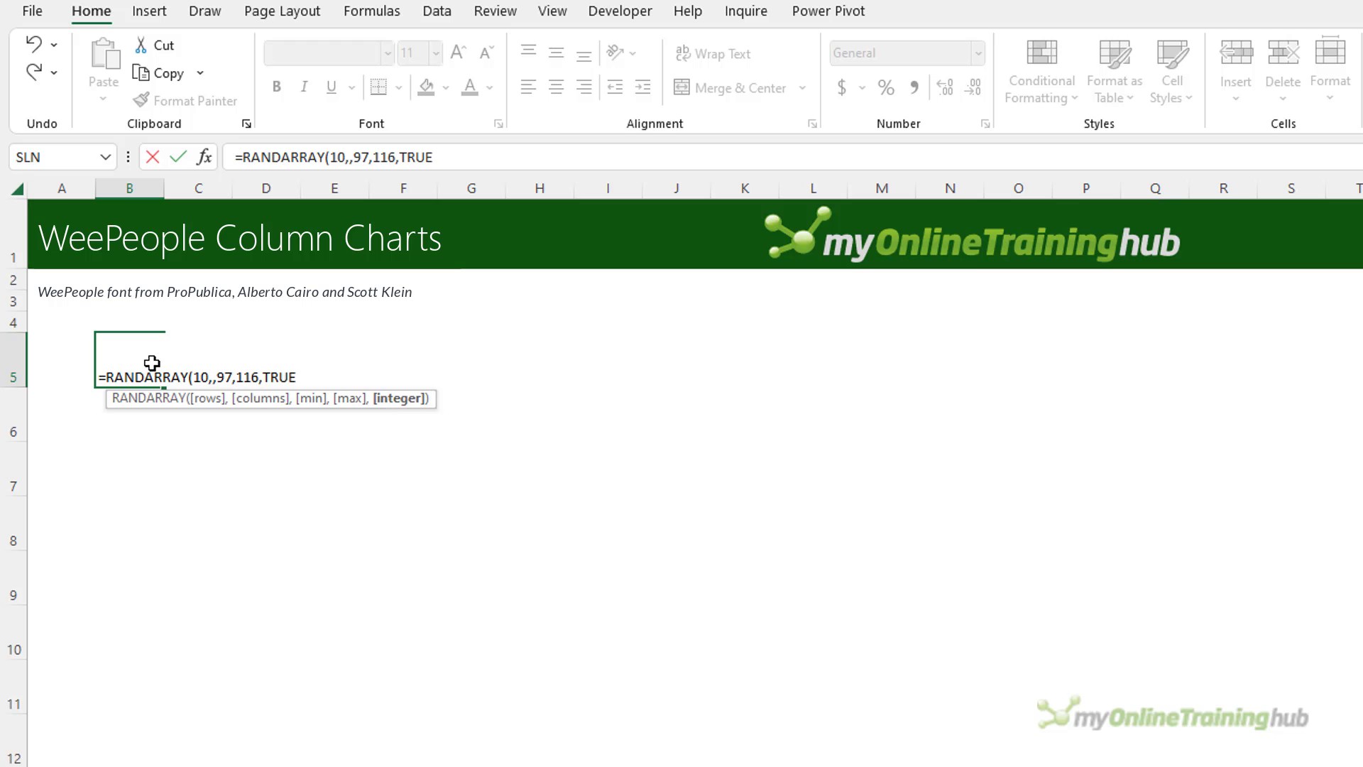
type(")")
key("Return")
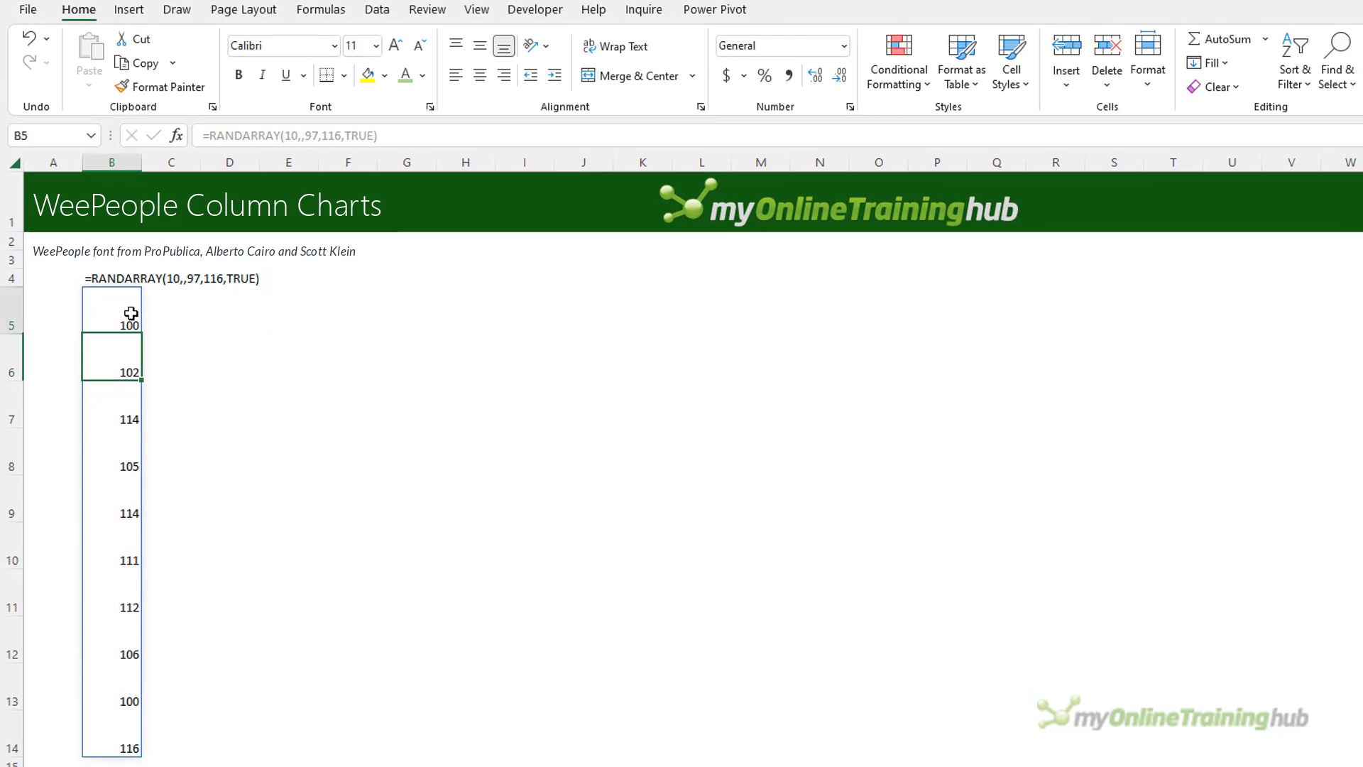
Wrap the B5 formula in CHAR so it reads =CHAR(RANDARRAY(10,,97,116,TRUE)).
left_click(132, 313)
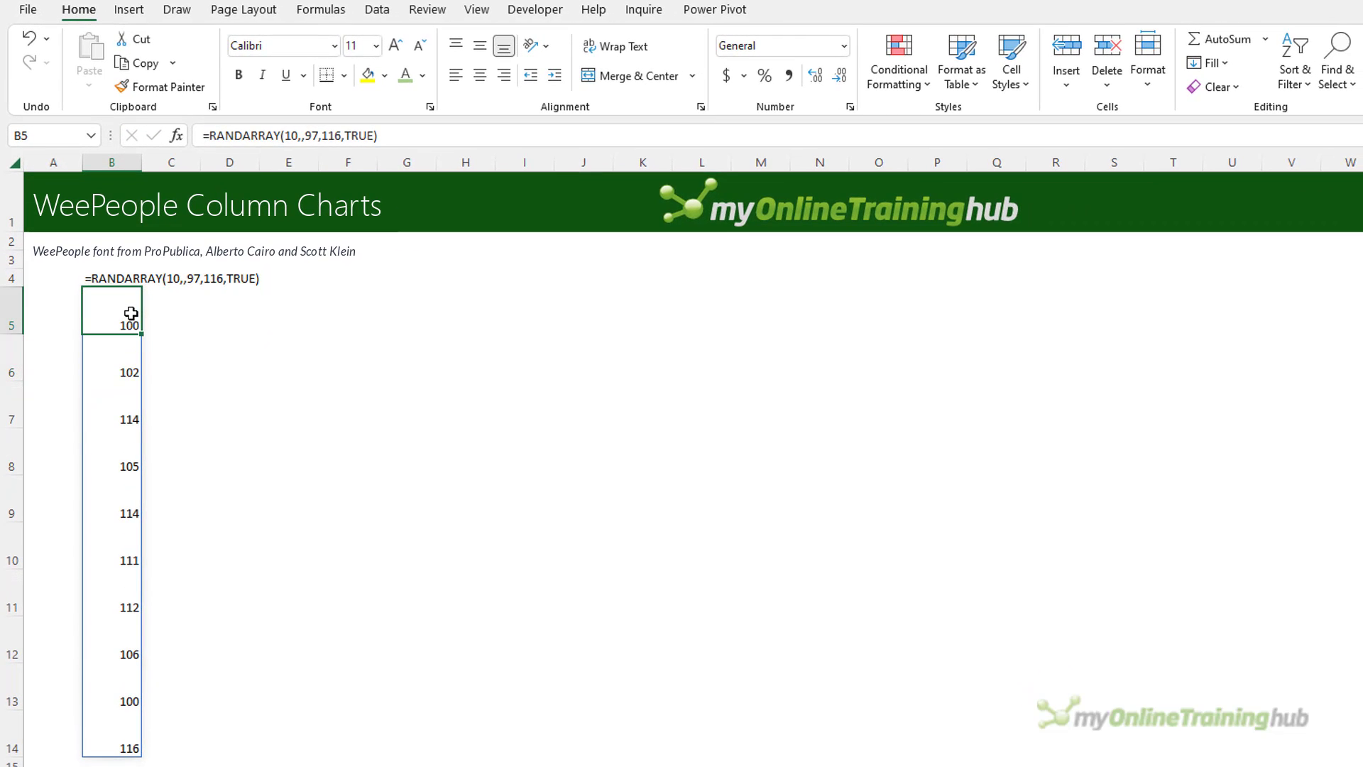
left_click(211, 135)
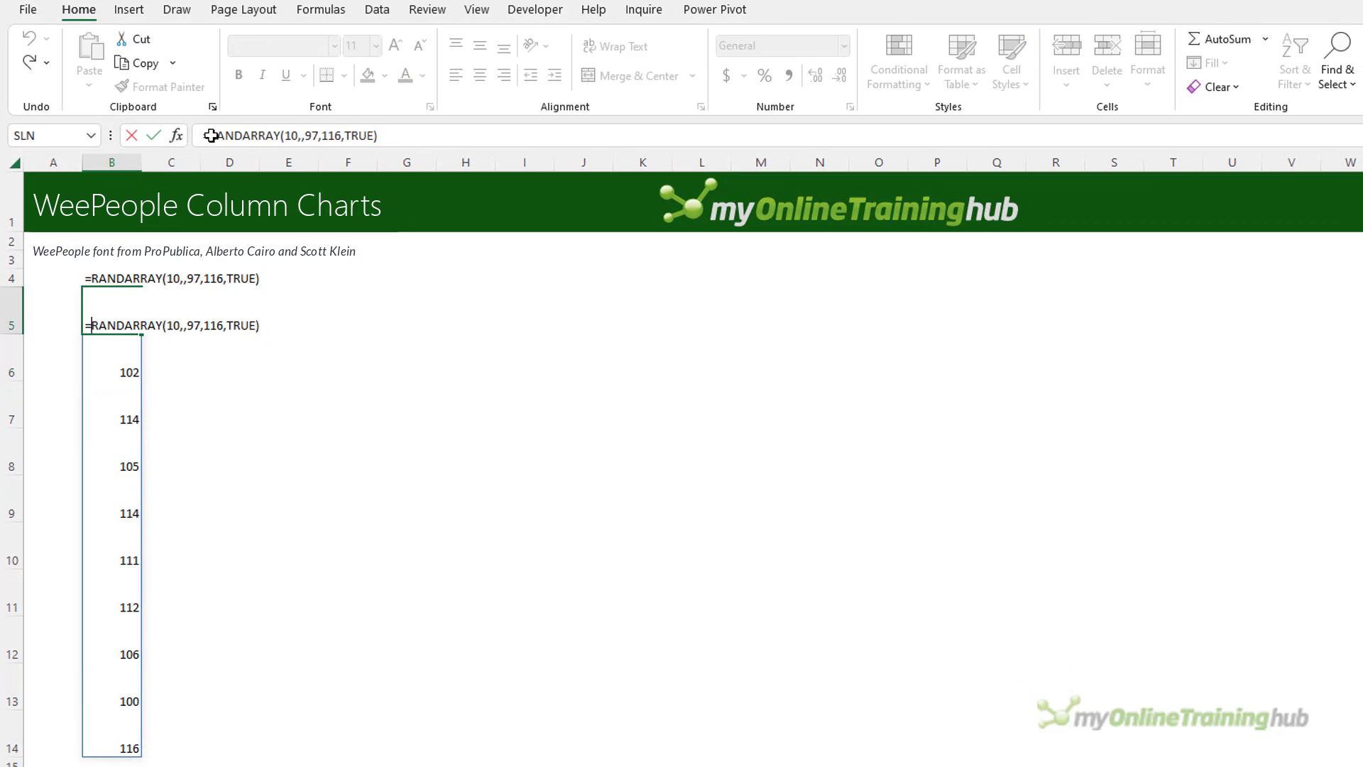
type("CHAR(")
key("End")
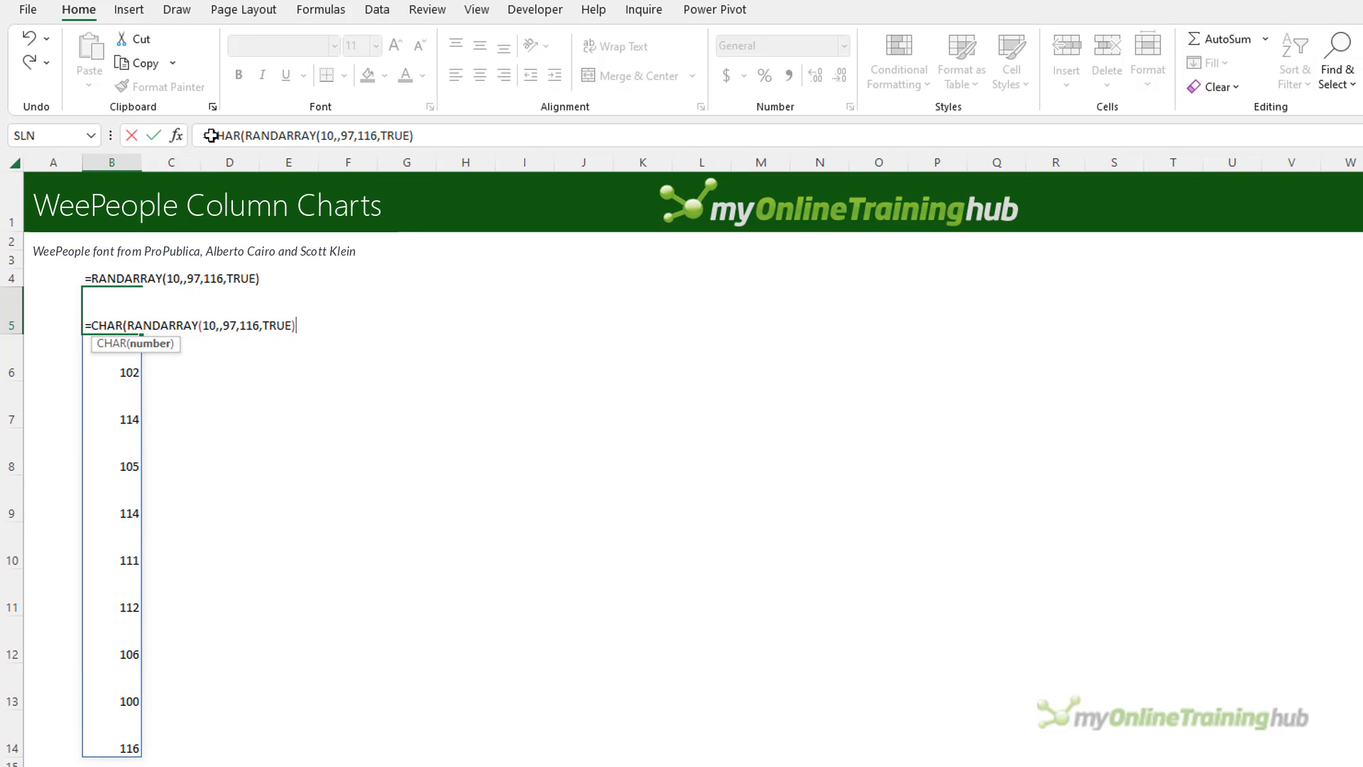
type(")")
key("Return")
key("Up")
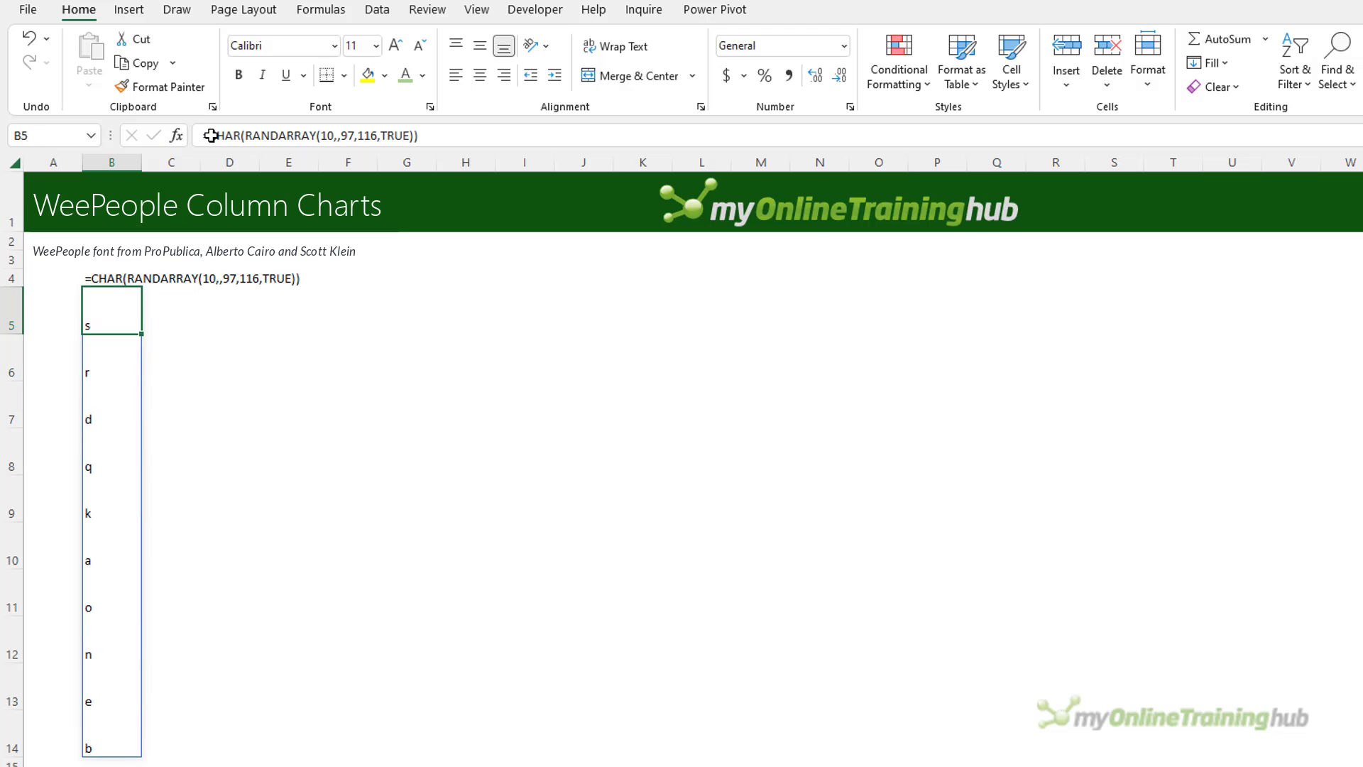
Change the font of the spilled character range B5:B14 to WeePeople.
key("shift+Down")
key("shift+Down")
key("ctrl+shift+Down")
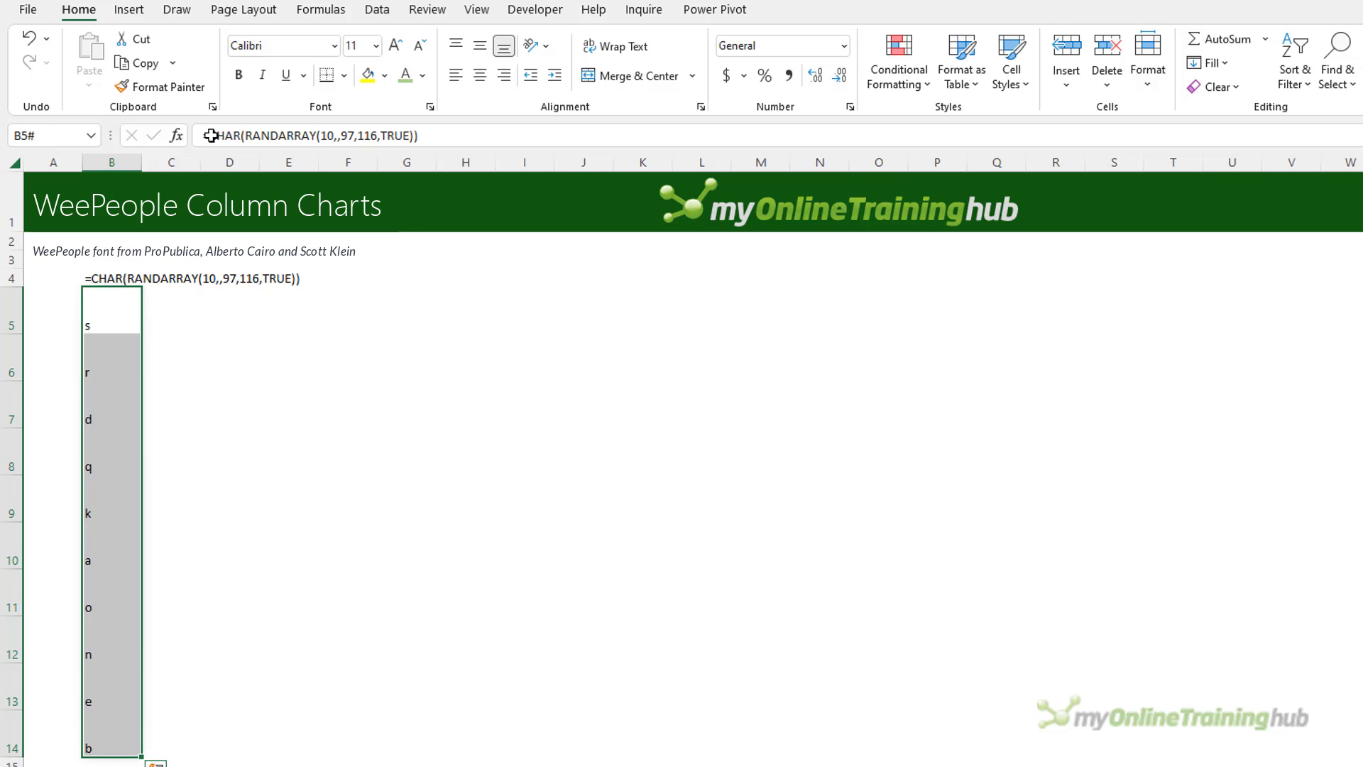
left_click(334, 46)
scroll(501, 120, "down", 1)
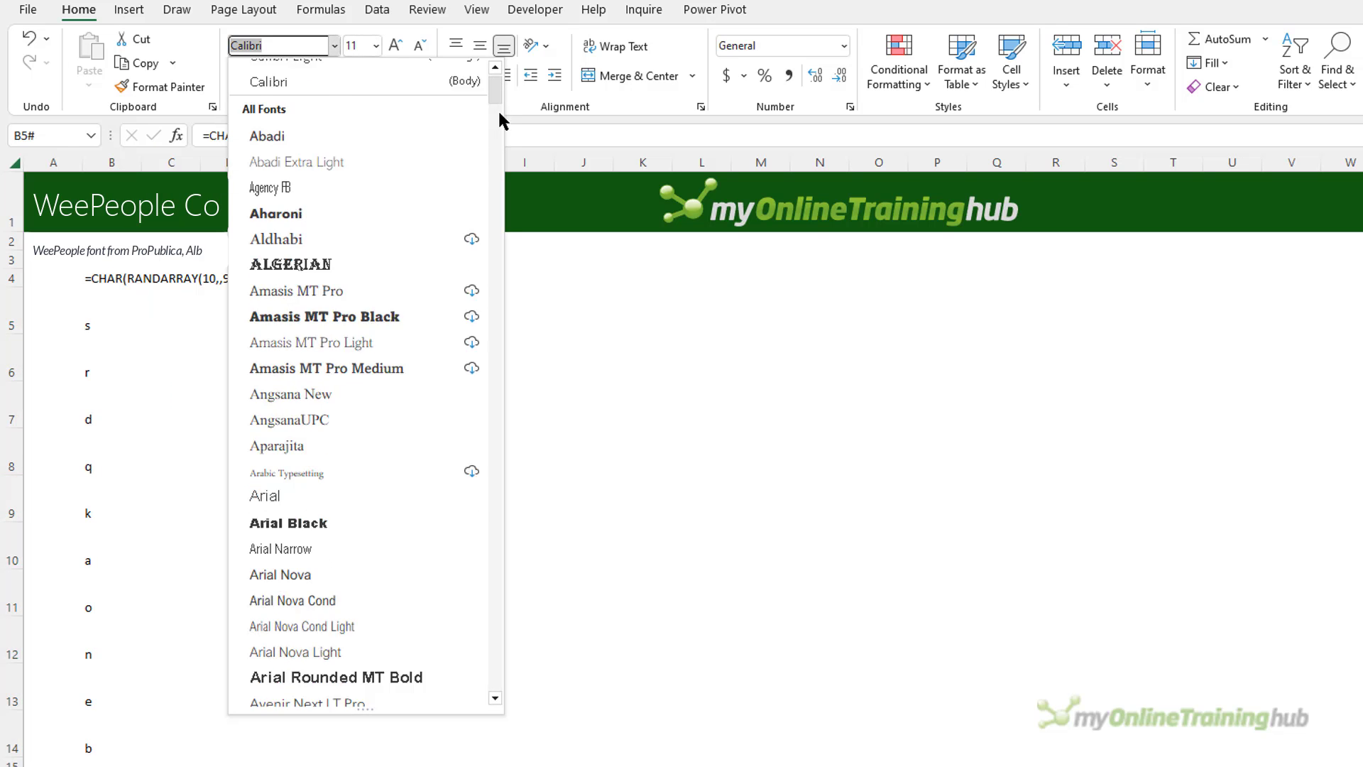
scroll(472, 593, "down", 20)
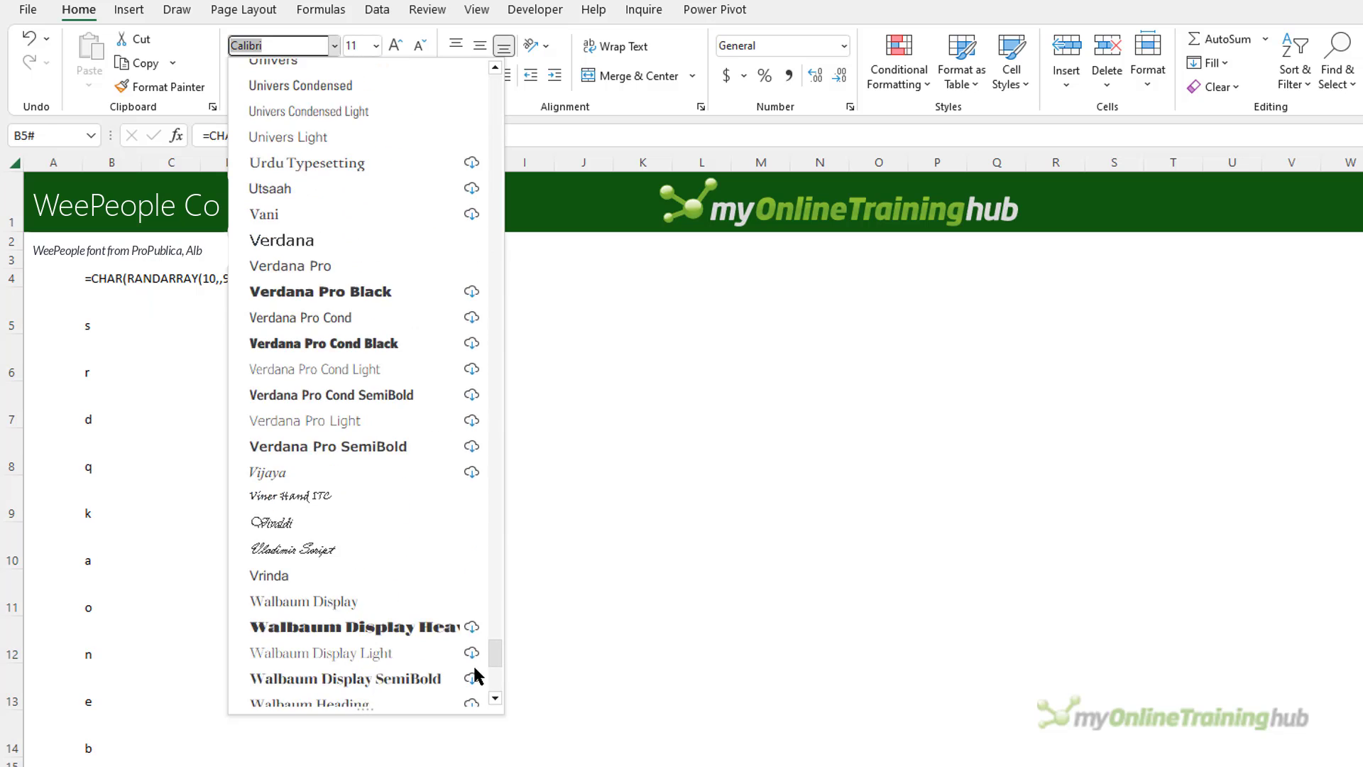
scroll(474, 674, "down", 7)
left_click(341, 226)
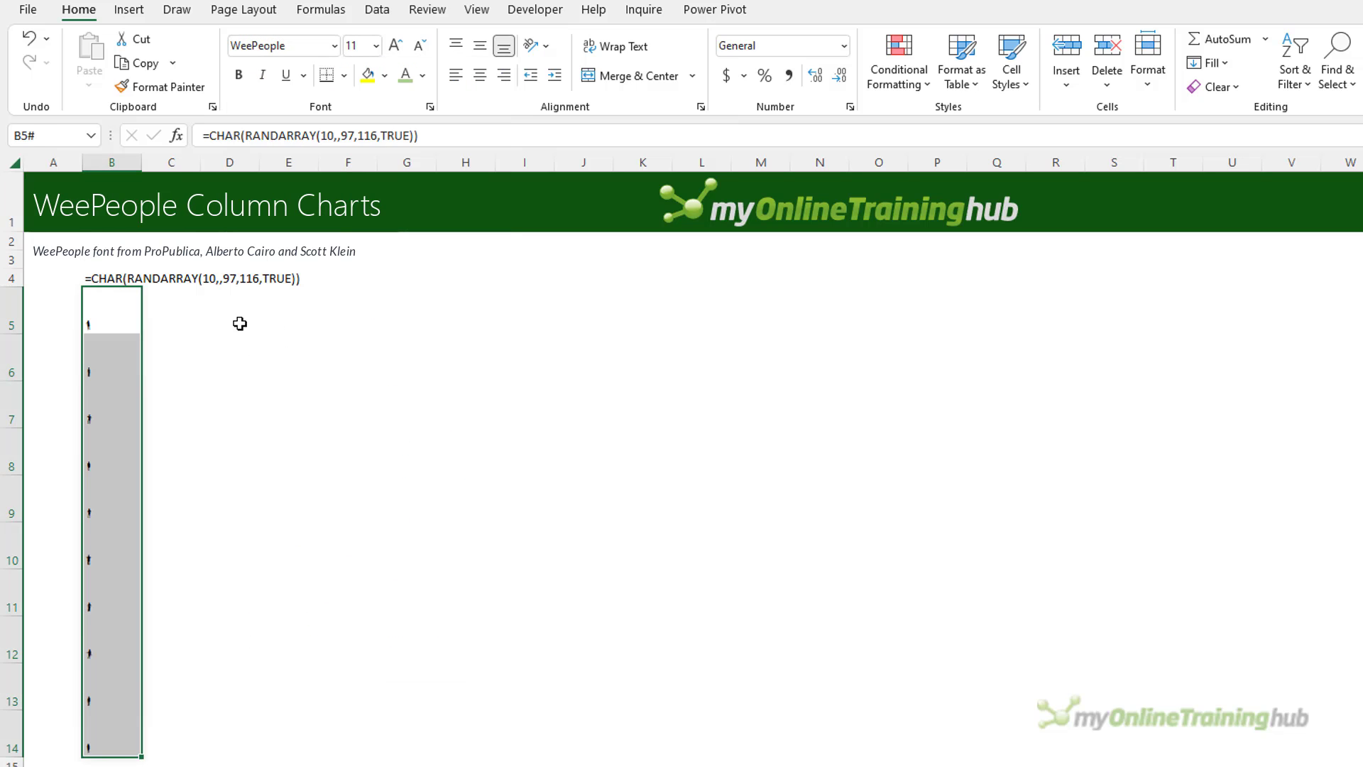
Set the people in B5:B14 to font size 48 and centre them horizontally.
left_click(376, 45)
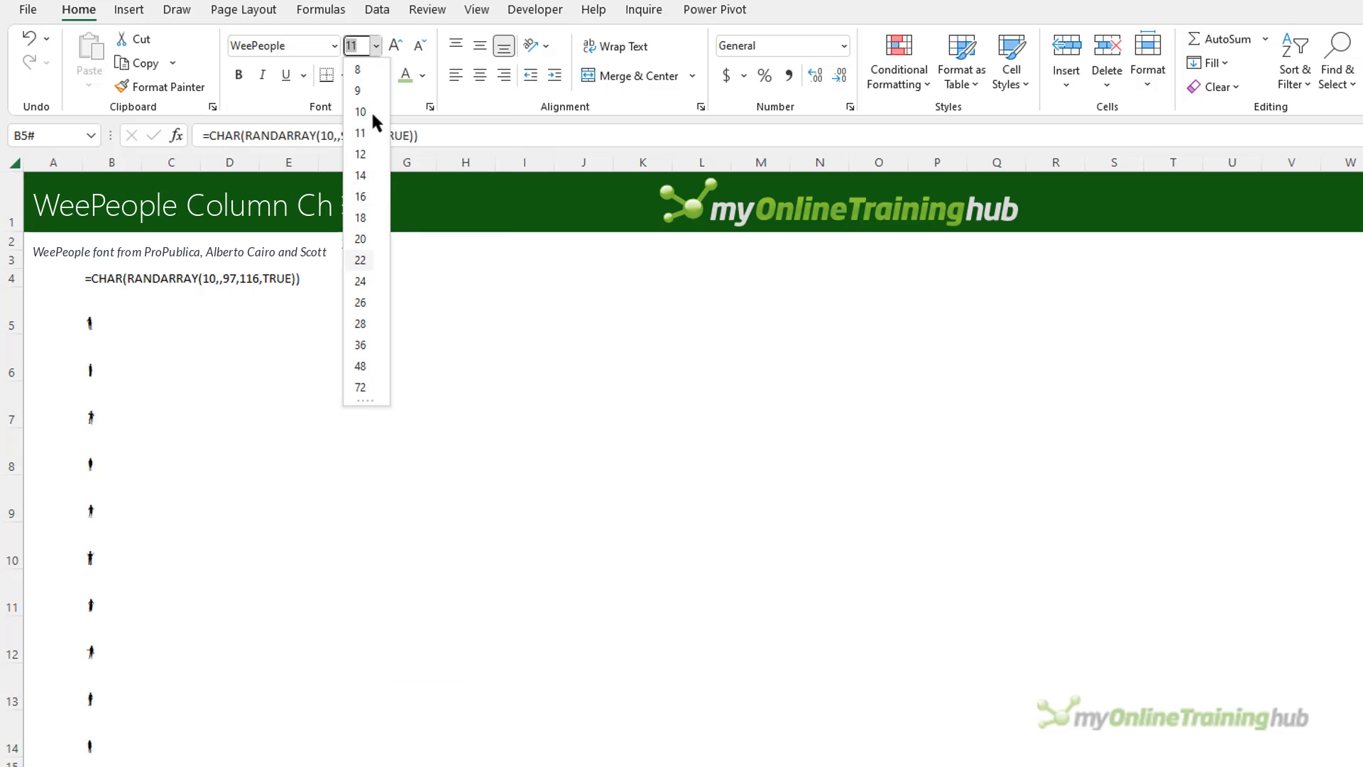
left_click(361, 365)
key("ctrl+shift+Down")
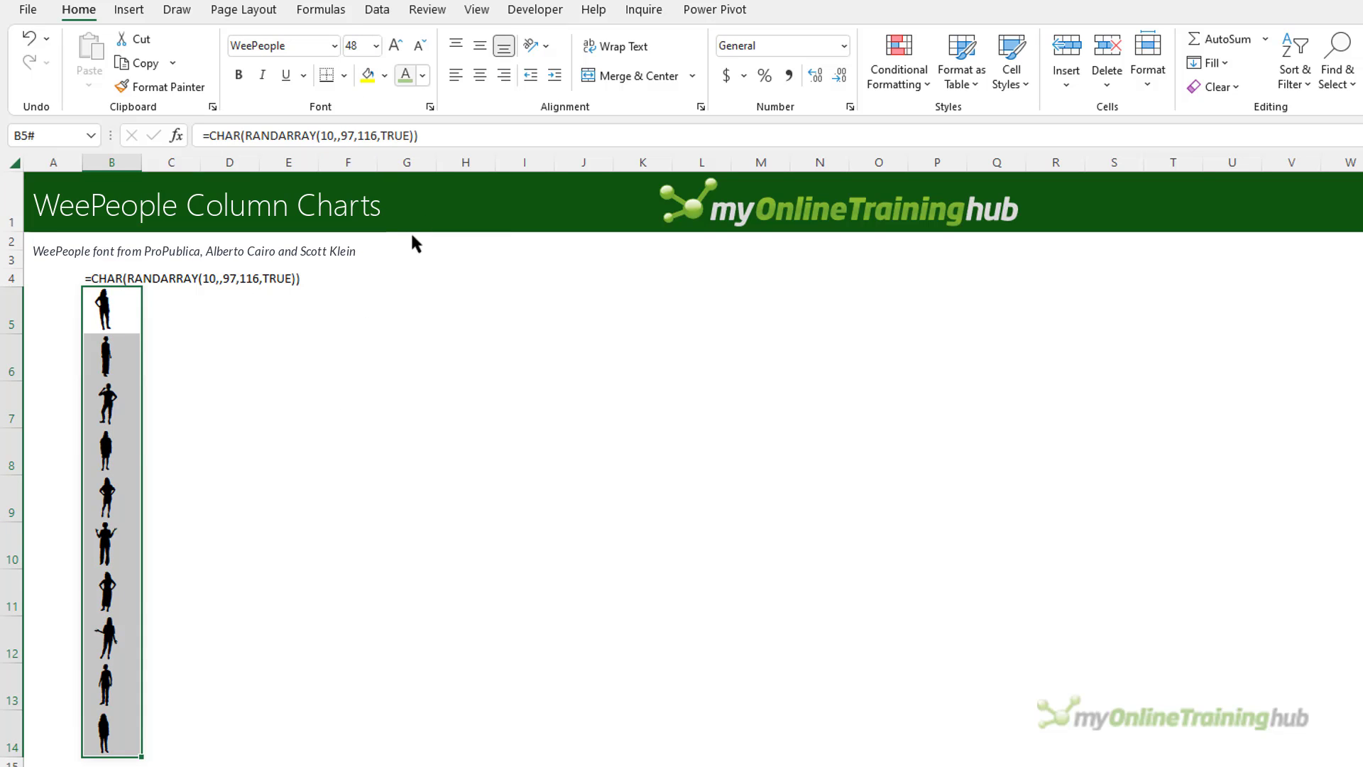
left_click(479, 76)
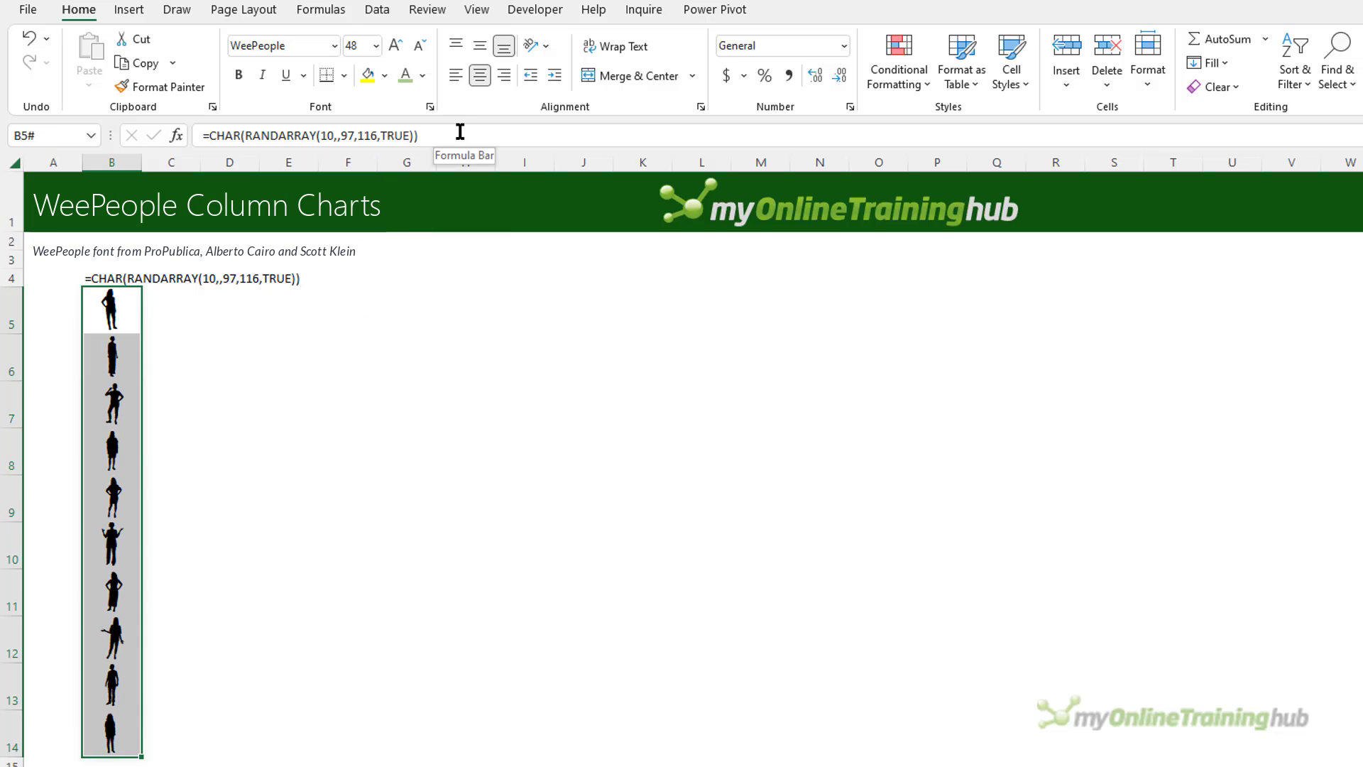
Copy the column of people from B5:B14 into columns C and D, starting in row 5.
key("ctrl+c")
key("Right")
key("shift+Right")
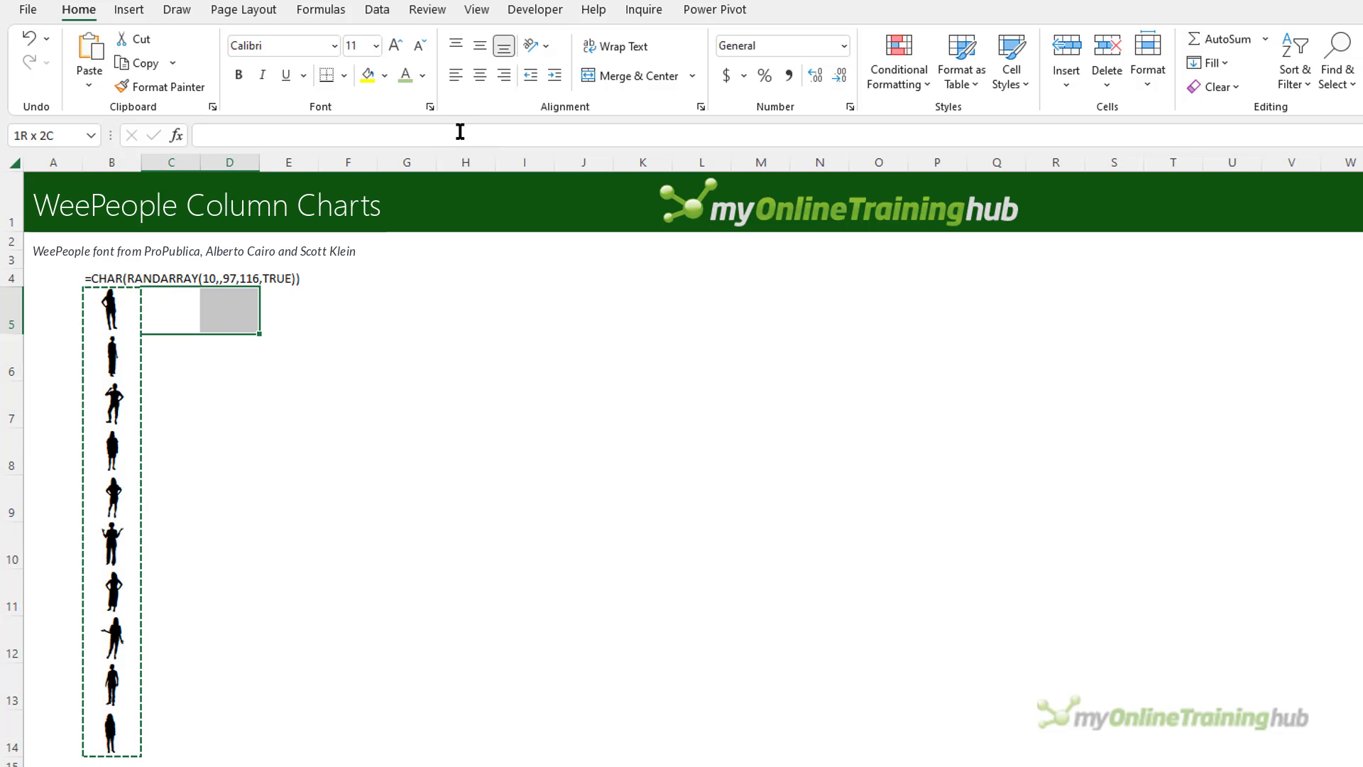
key("ctrl+v")
Give all three columns of people in B5:D14 a light grey theme font colour.
left_click_drag(114, 309, 229, 723)
left_click(422, 75)
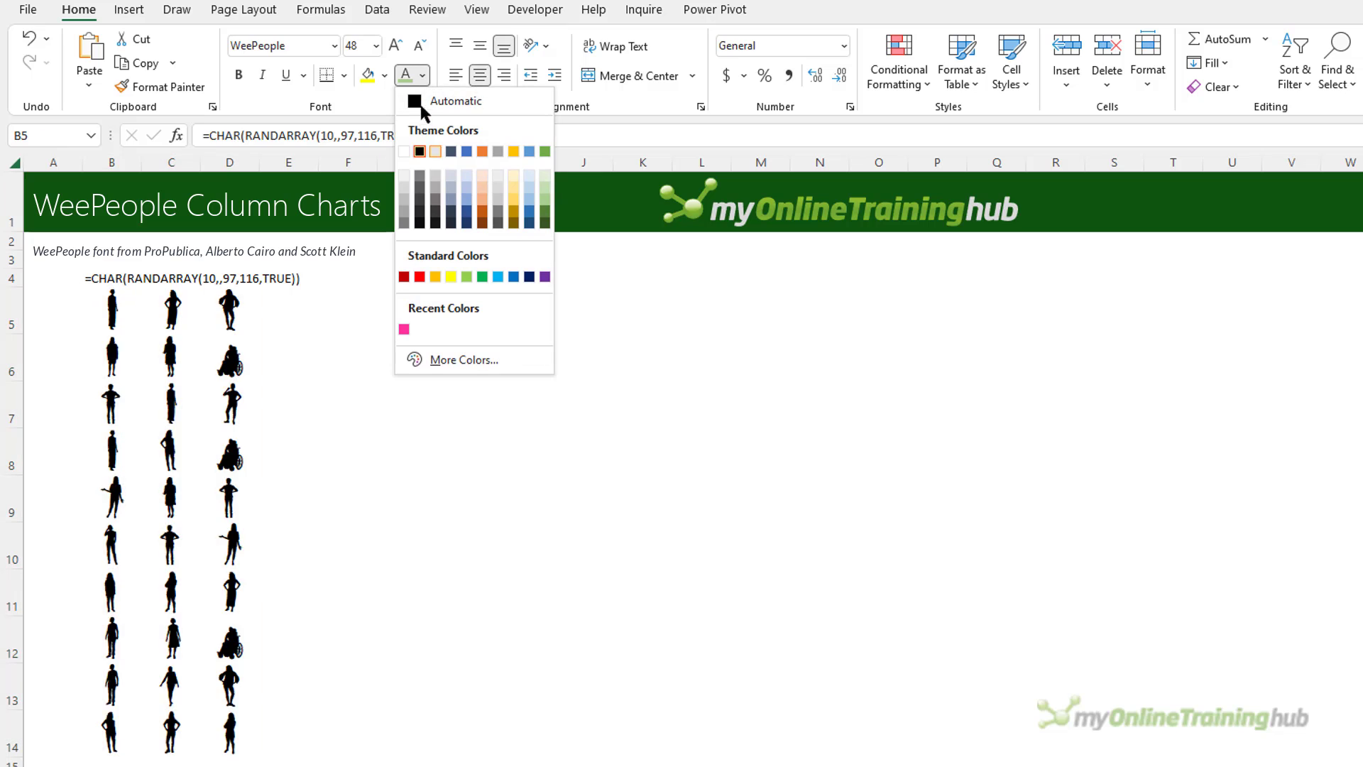
left_click(404, 187)
Enter the percentages 20%, 50% and 70% in B15, C15 and D15 below the people columns.
left_click(112, 761)
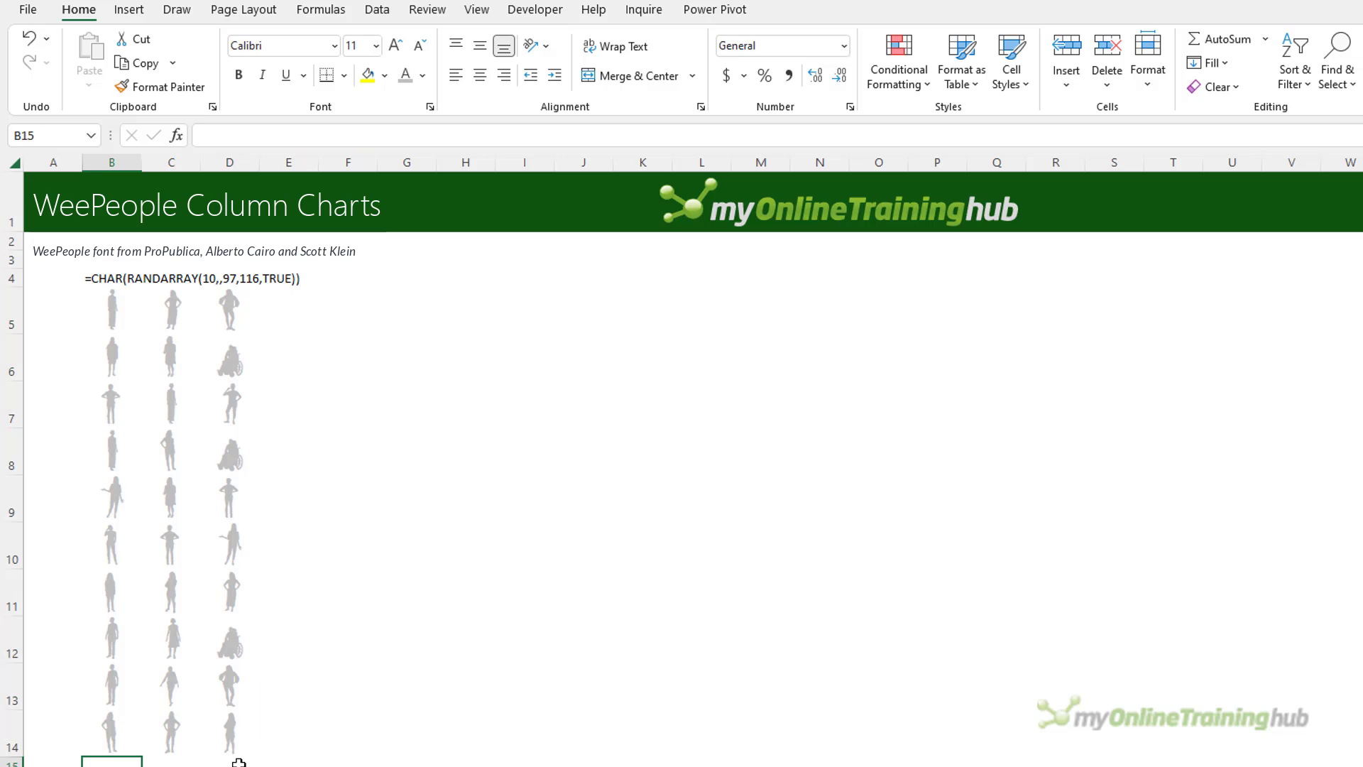
type("20")
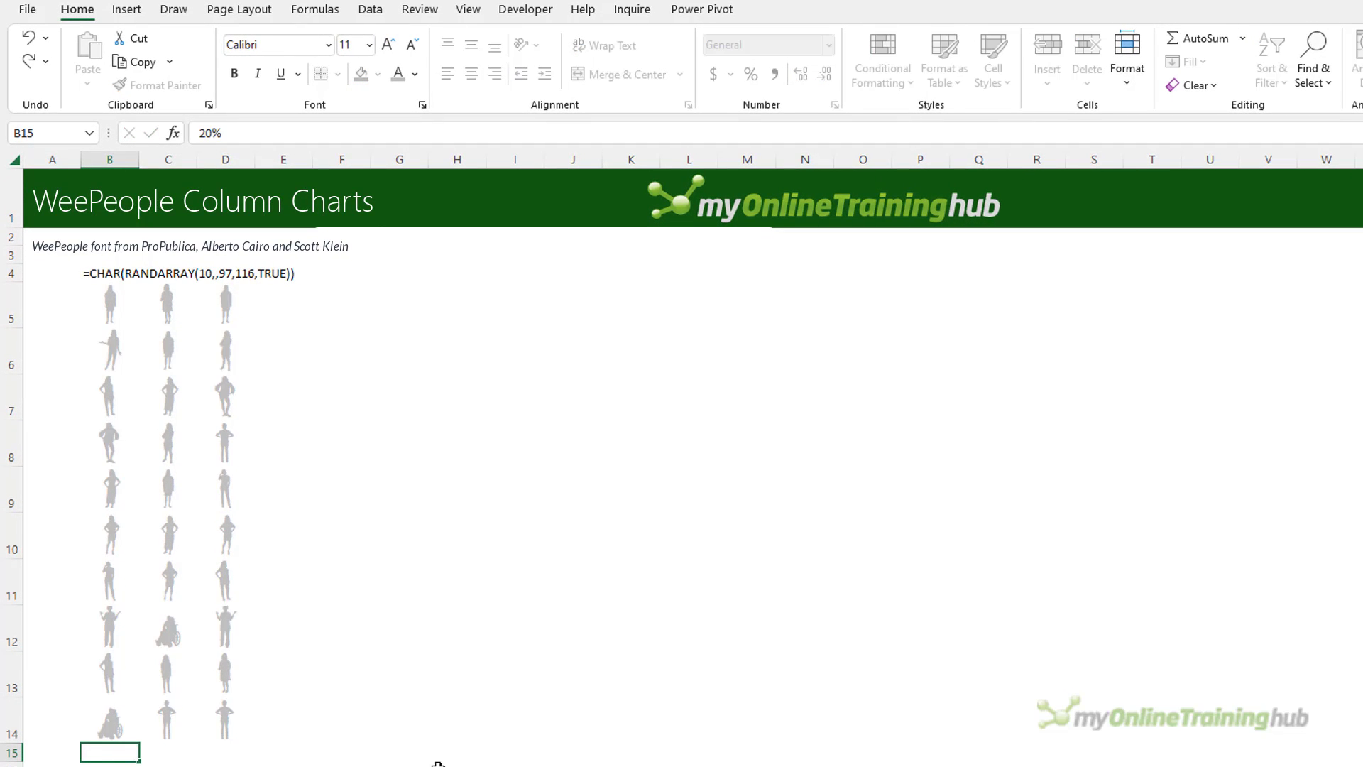
key("ctrl+Return")
key("Right")
type("50")
key("ctrl+Return")
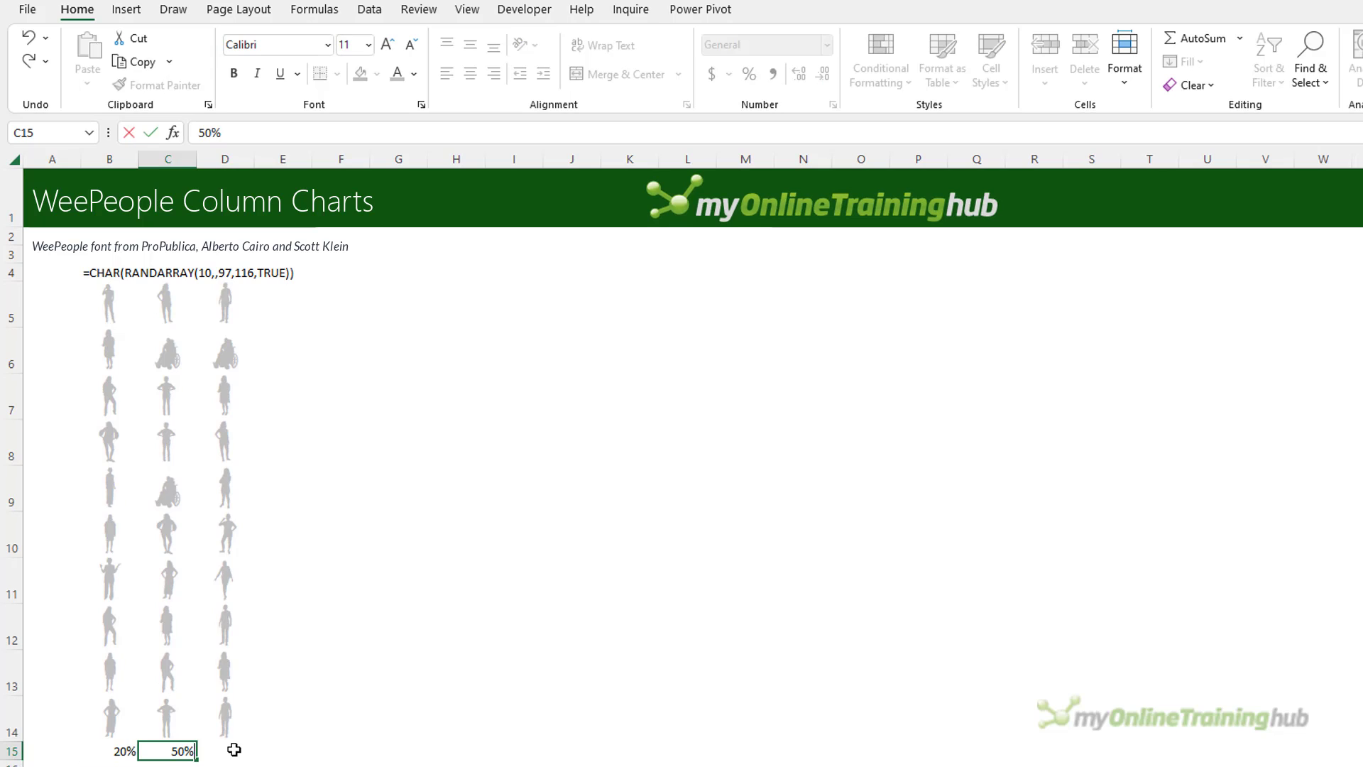
key("Right")
type("70")
key("ctrl+Return")
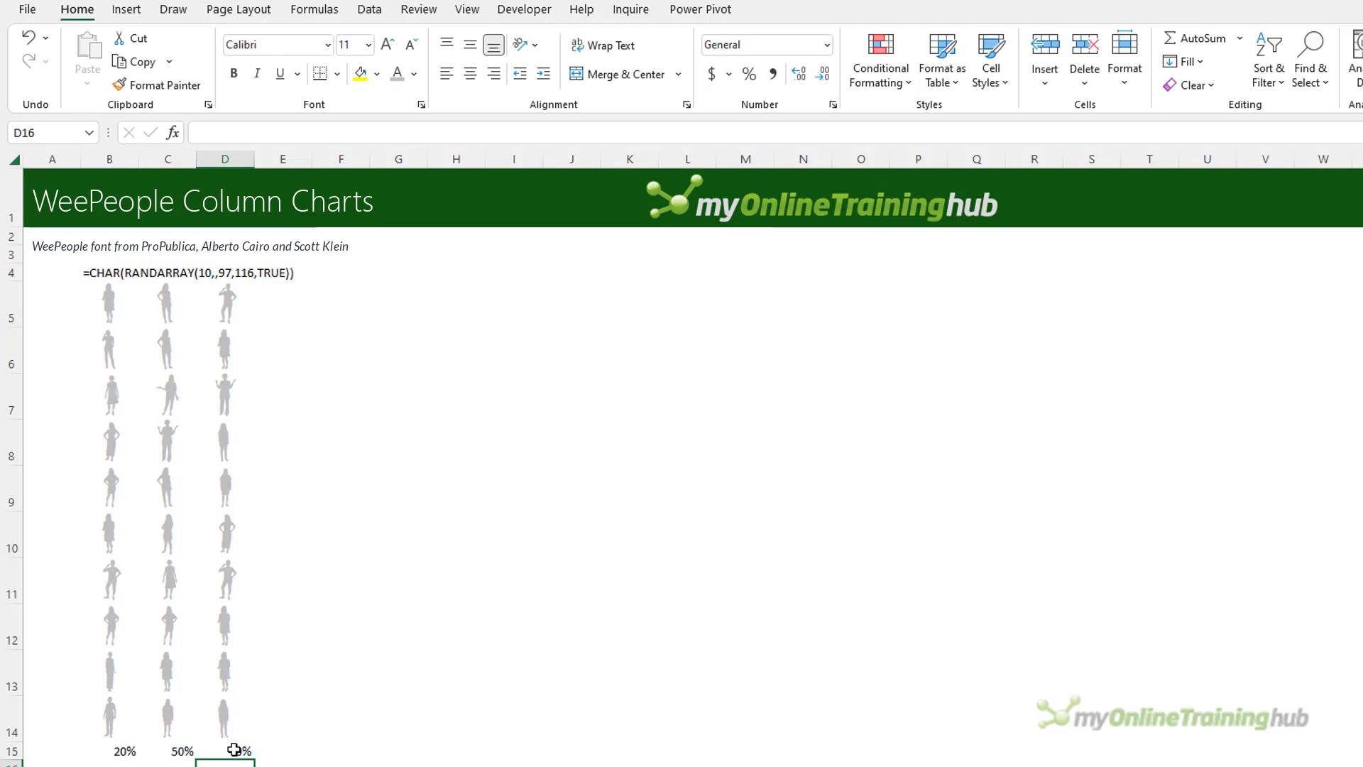
Centre the percentages in B15:D15 and give them a blue theme font colour.
left_click_drag(236, 750, 126, 751)
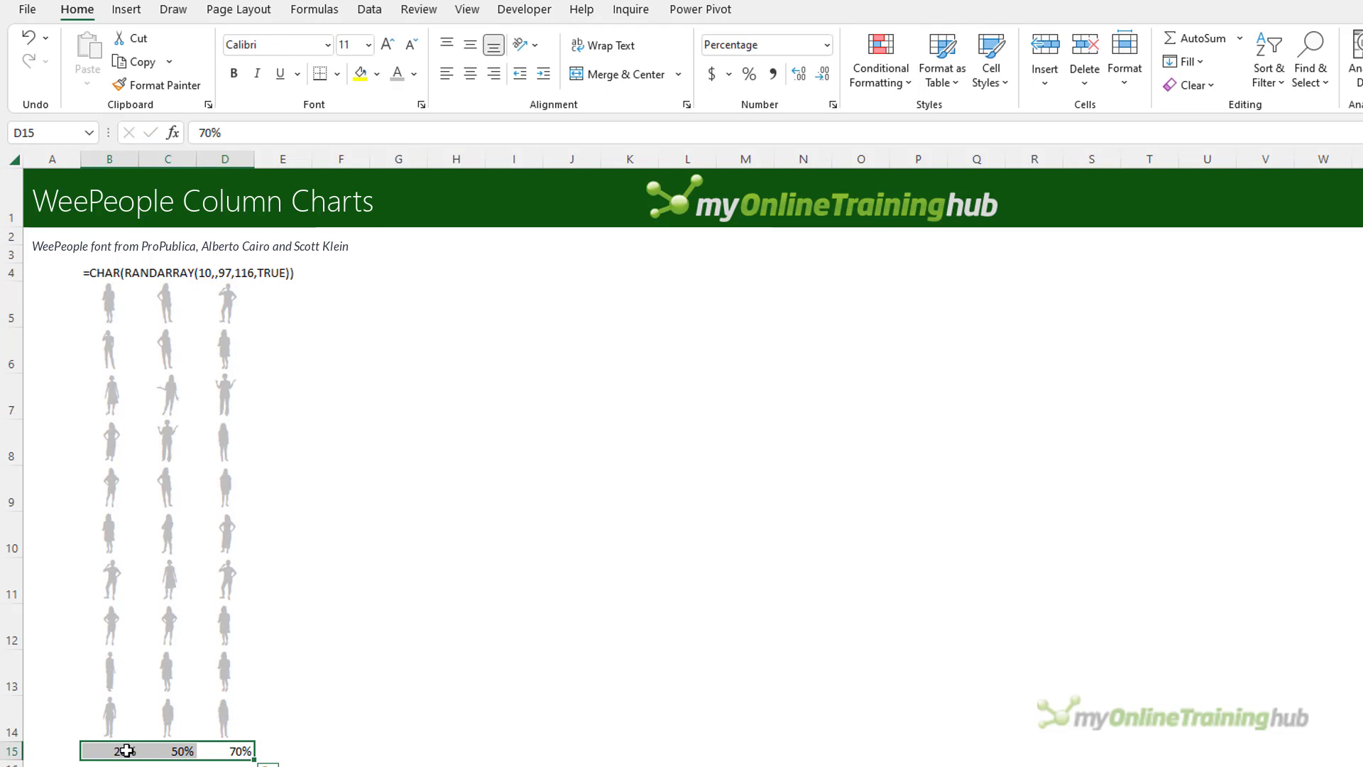
left_click(473, 73)
left_click(414, 74)
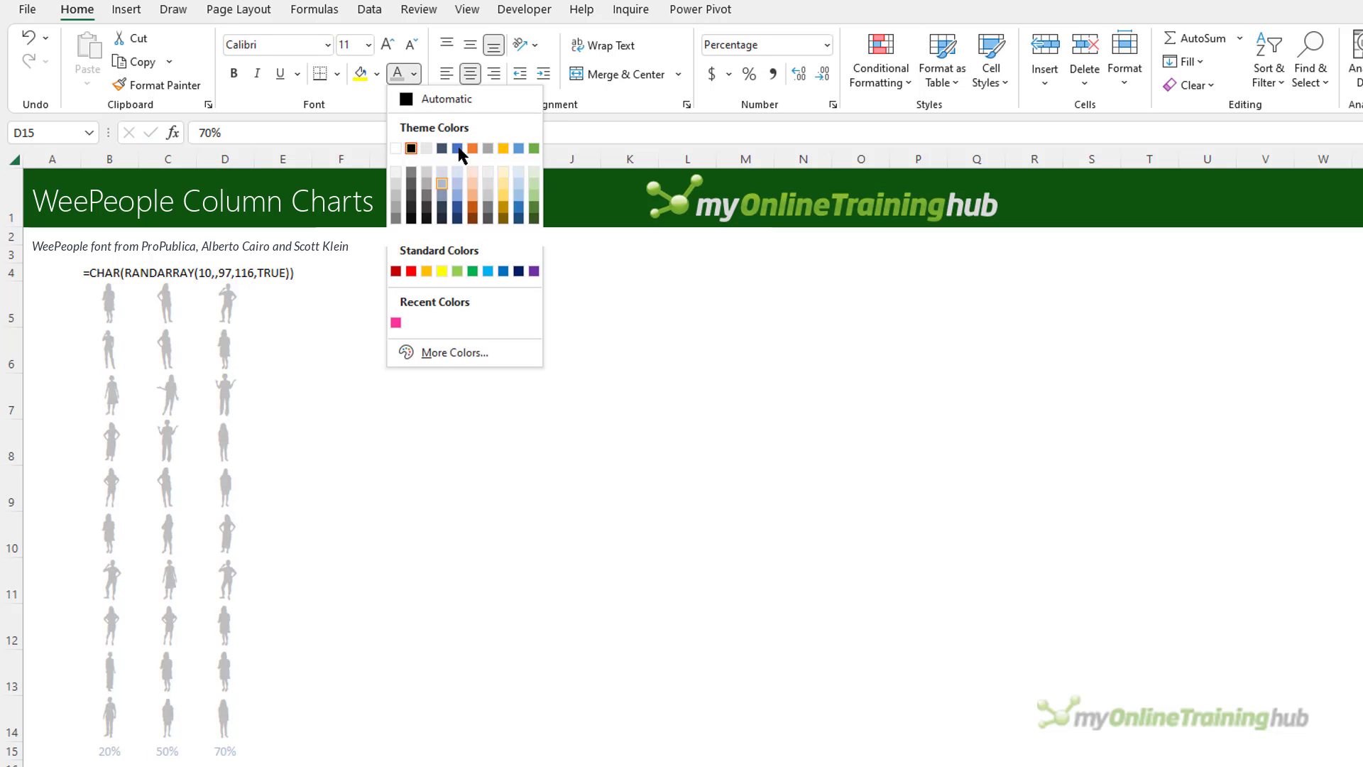
left_click(458, 144)
Create a formula-based conditional formatting rule for B5:D14 with the condition =ROWS(1:$10)<=B$15*10.
left_click_drag(112, 296, 200, 718)
left_click(872, 83)
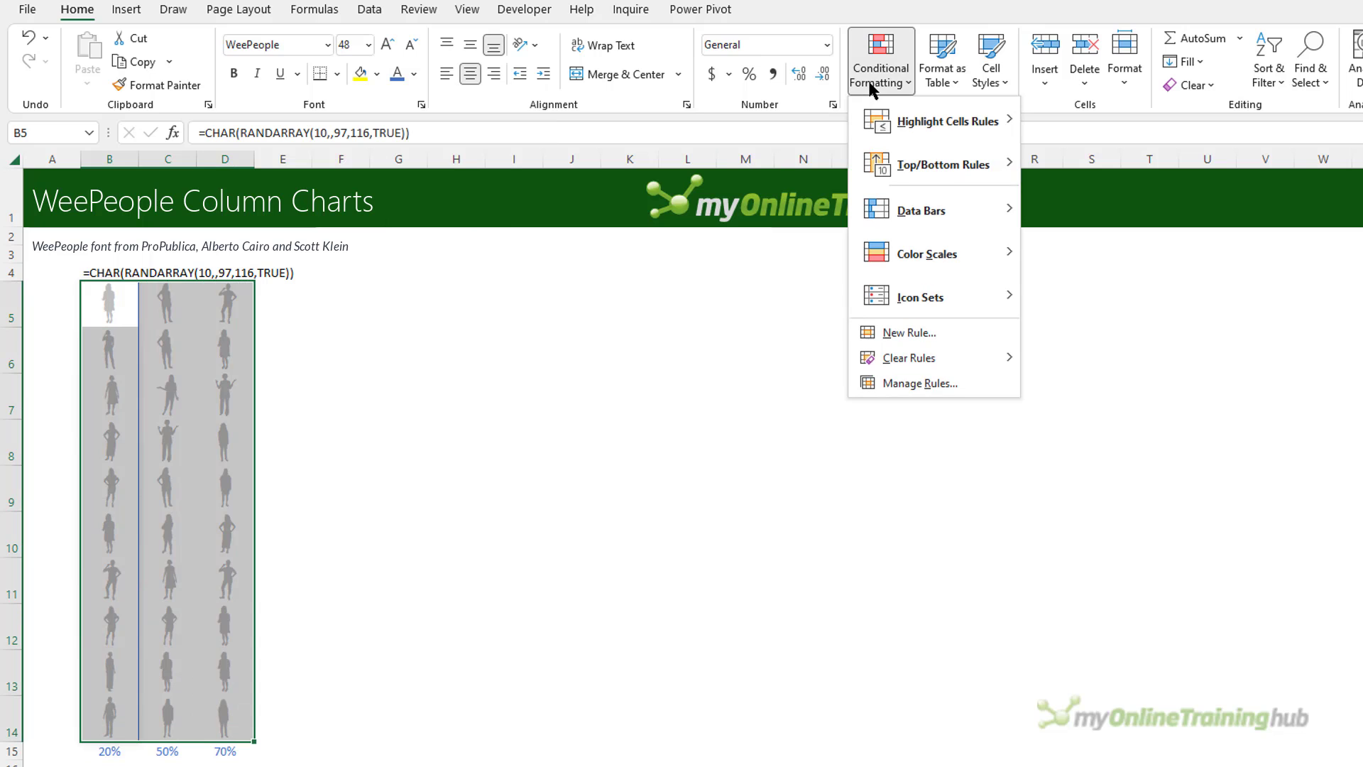
left_click(939, 332)
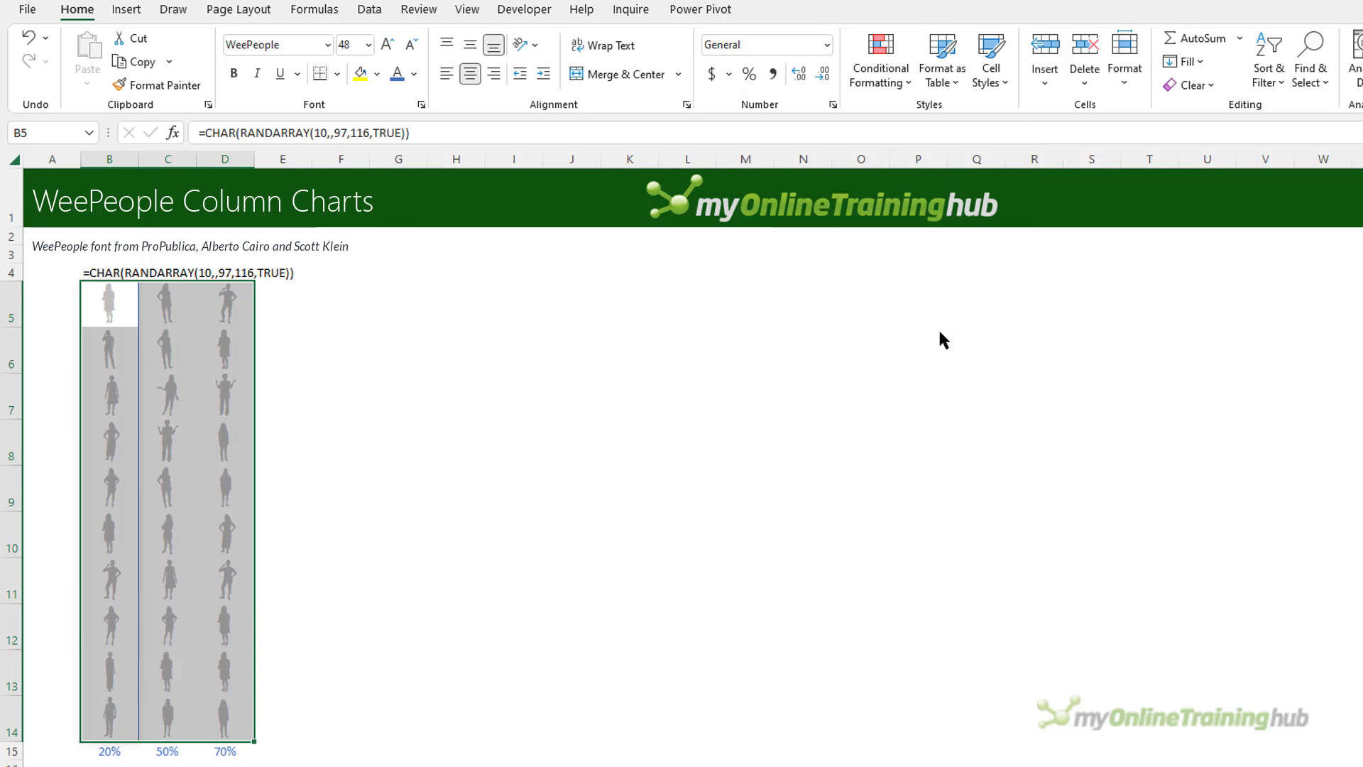
left_click(394, 365)
left_click(376, 438)
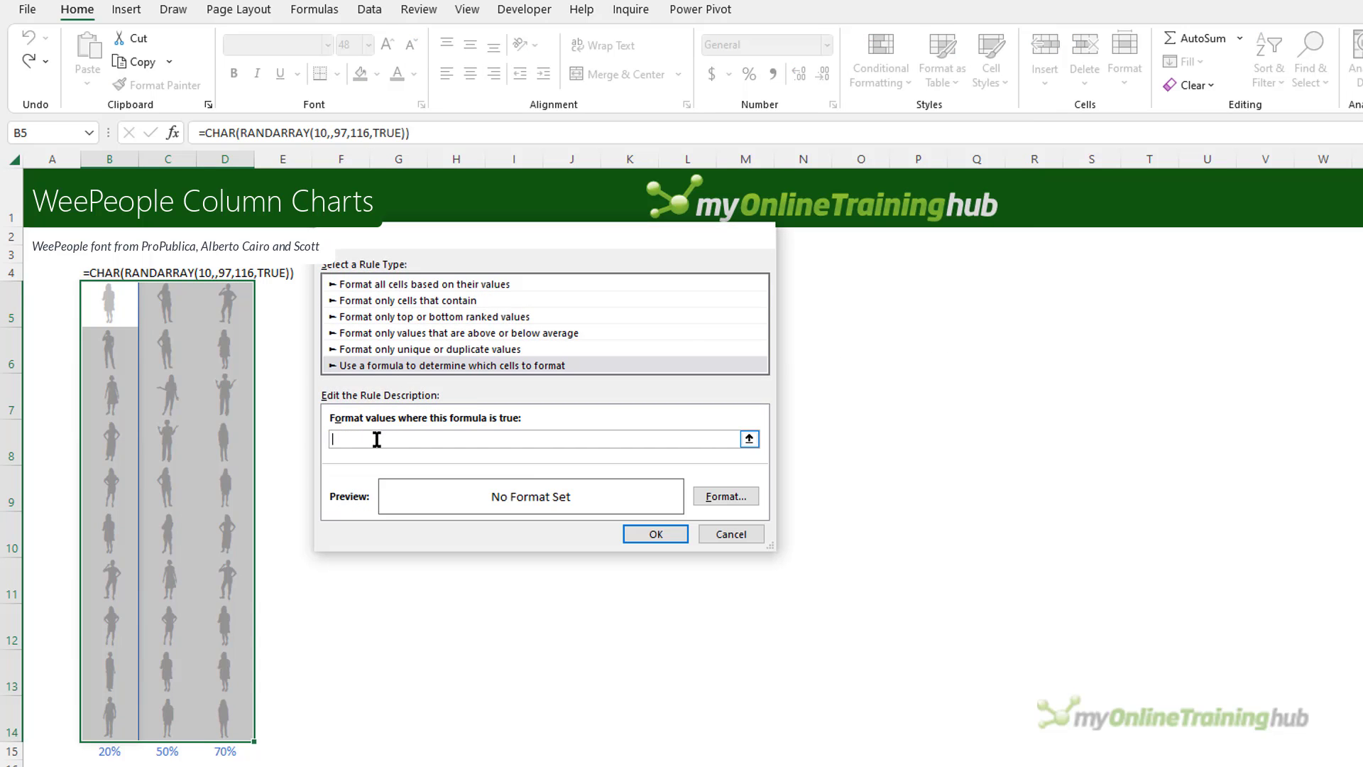
type("=ROW")
type("S(1:$")
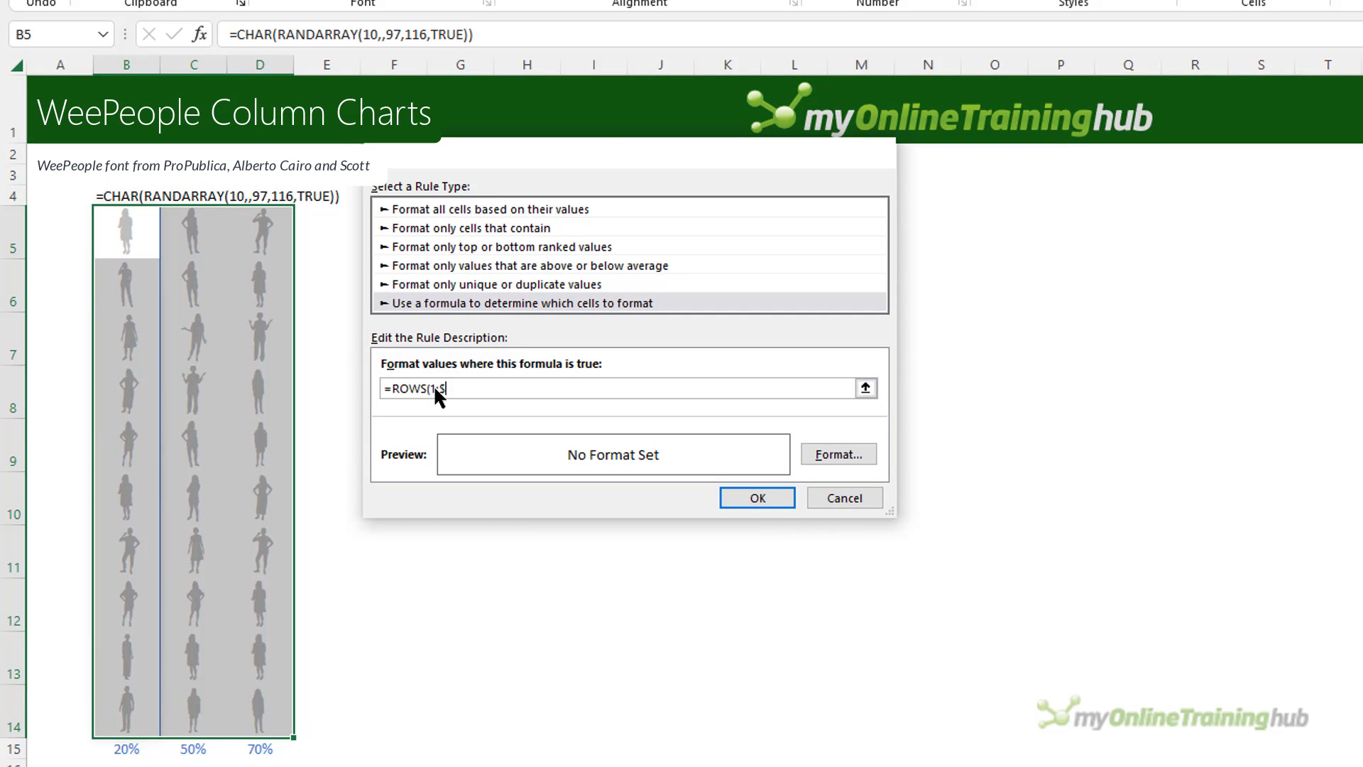
type("10)<.")
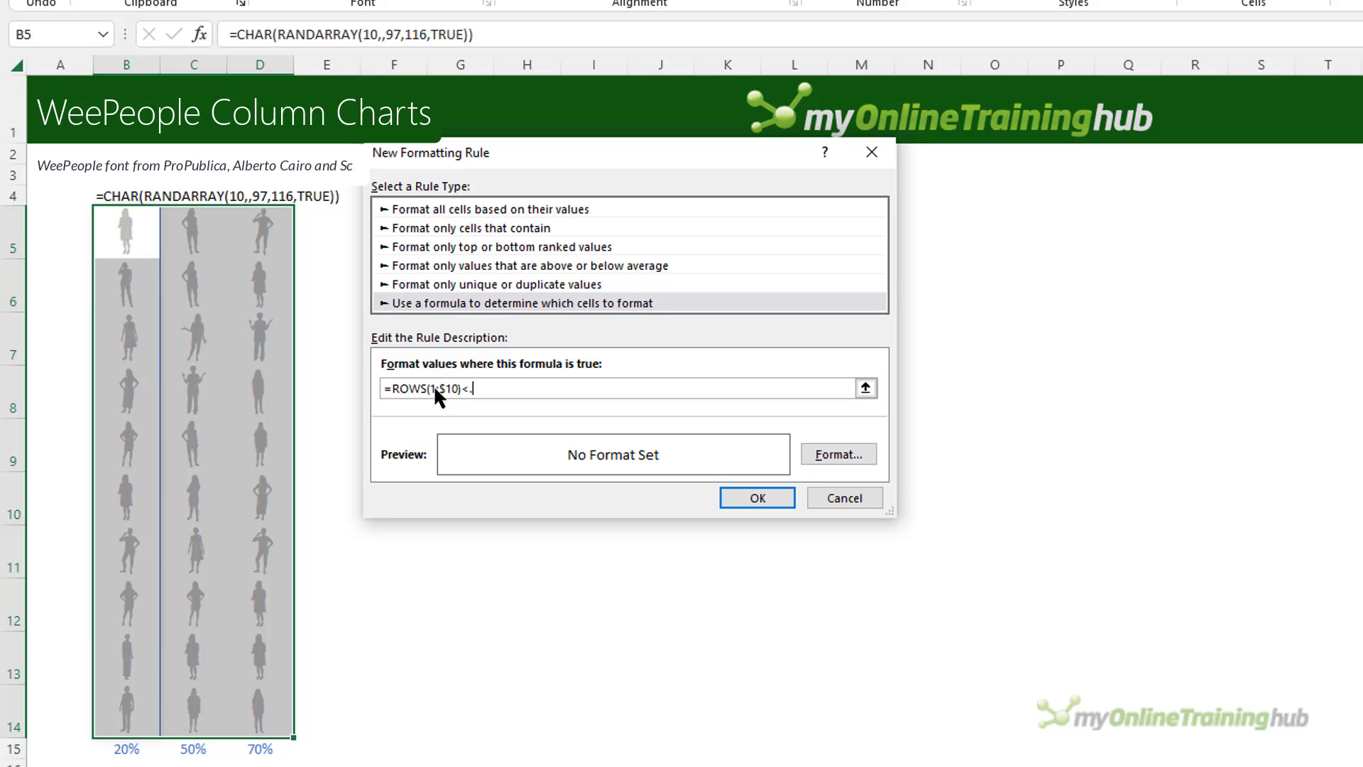
type("=")
left_click(120, 750)
key("F4")
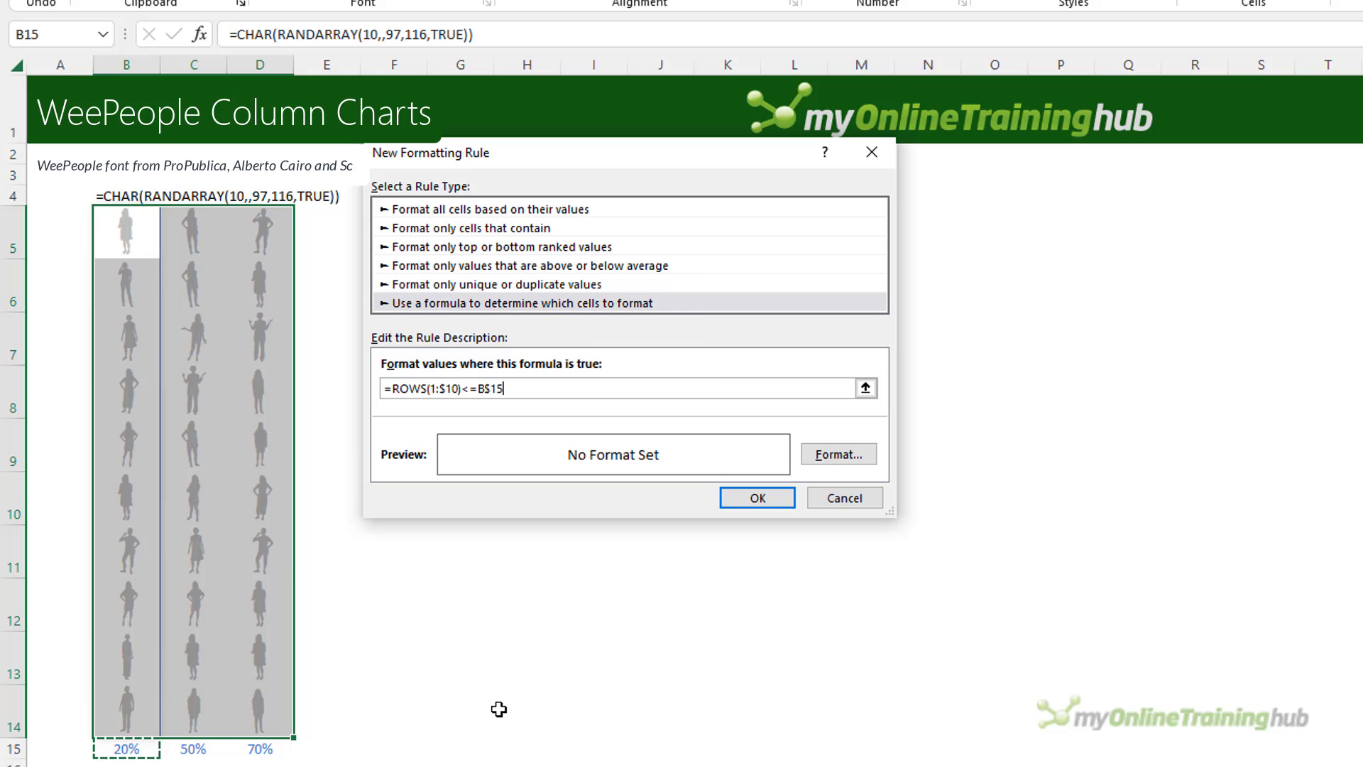
type("*10")
Give the rule a blue theme font colour, apply it to the three people columns and deselect them.
left_click(812, 457)
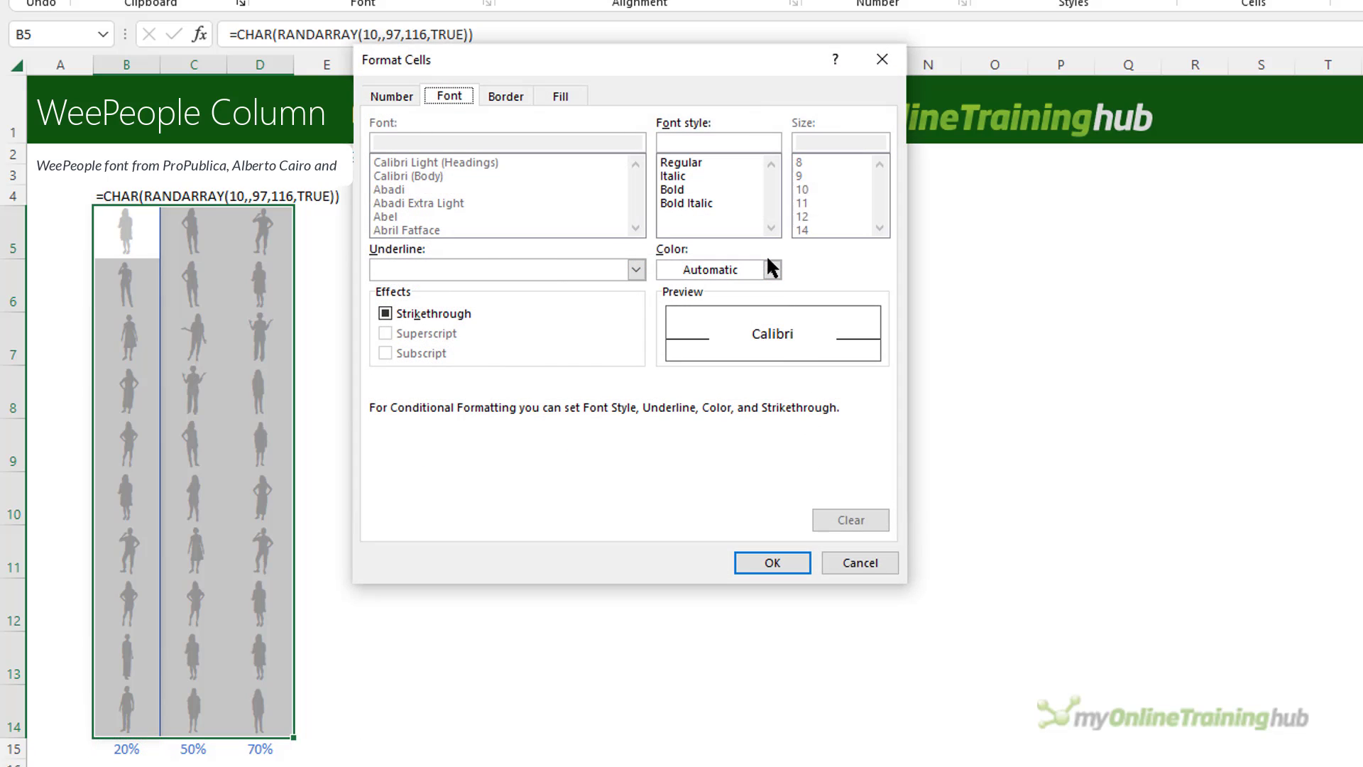
left_click(771, 269)
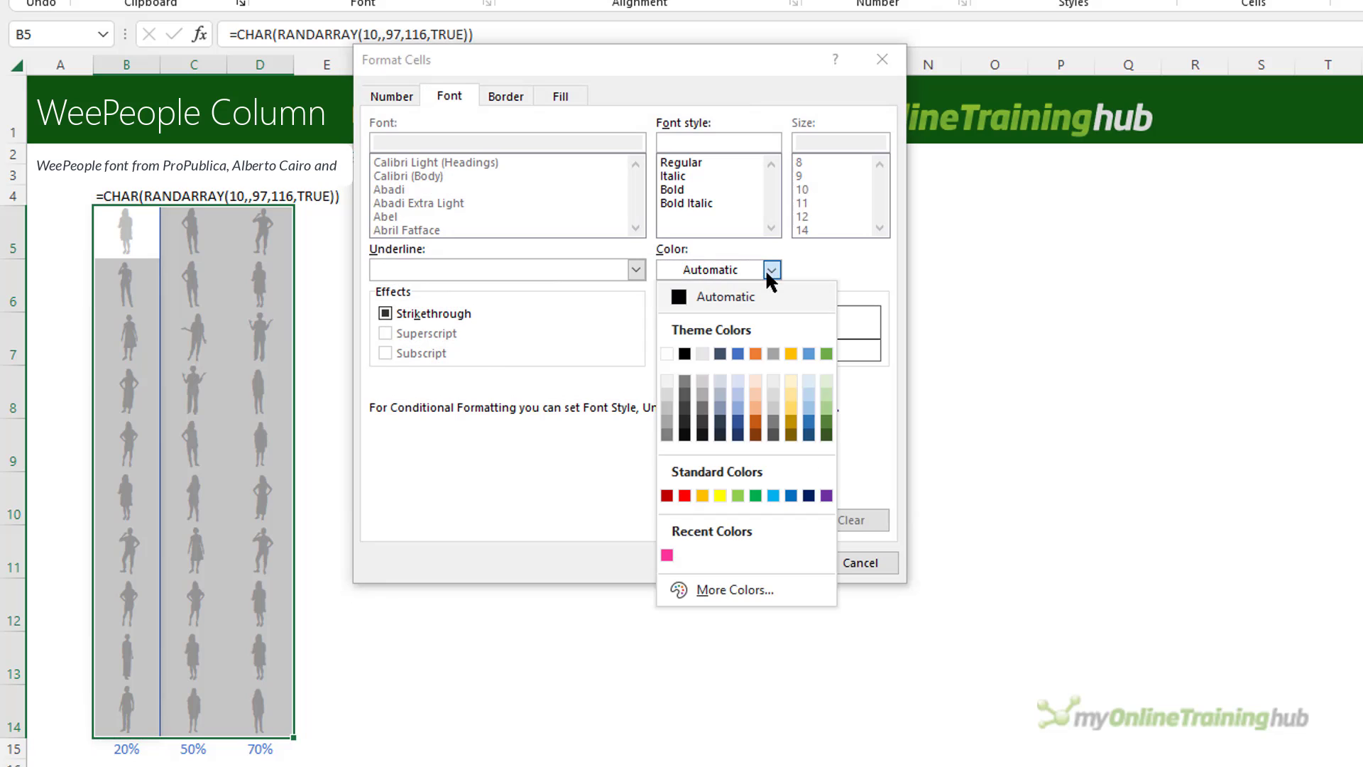
left_click(813, 429)
left_click(778, 561)
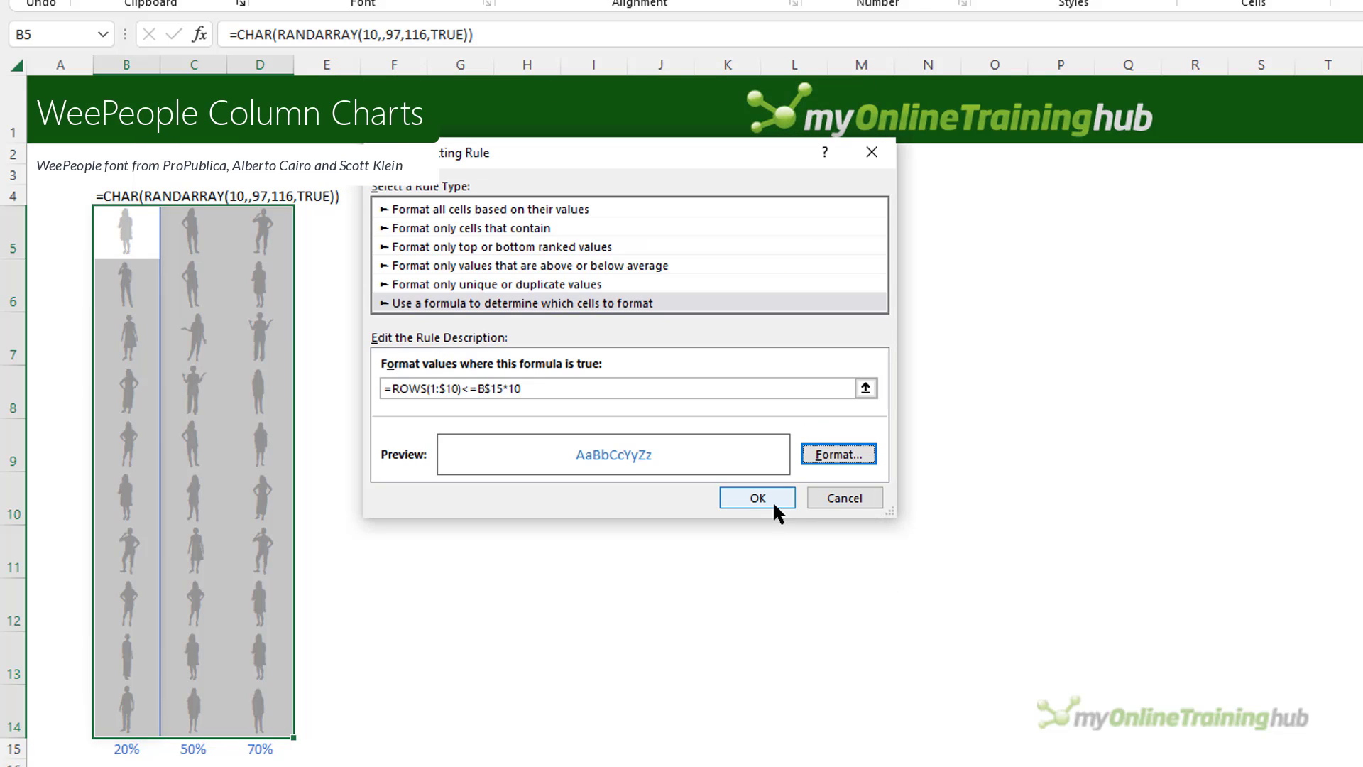
left_click(773, 500)
left_click(578, 592)
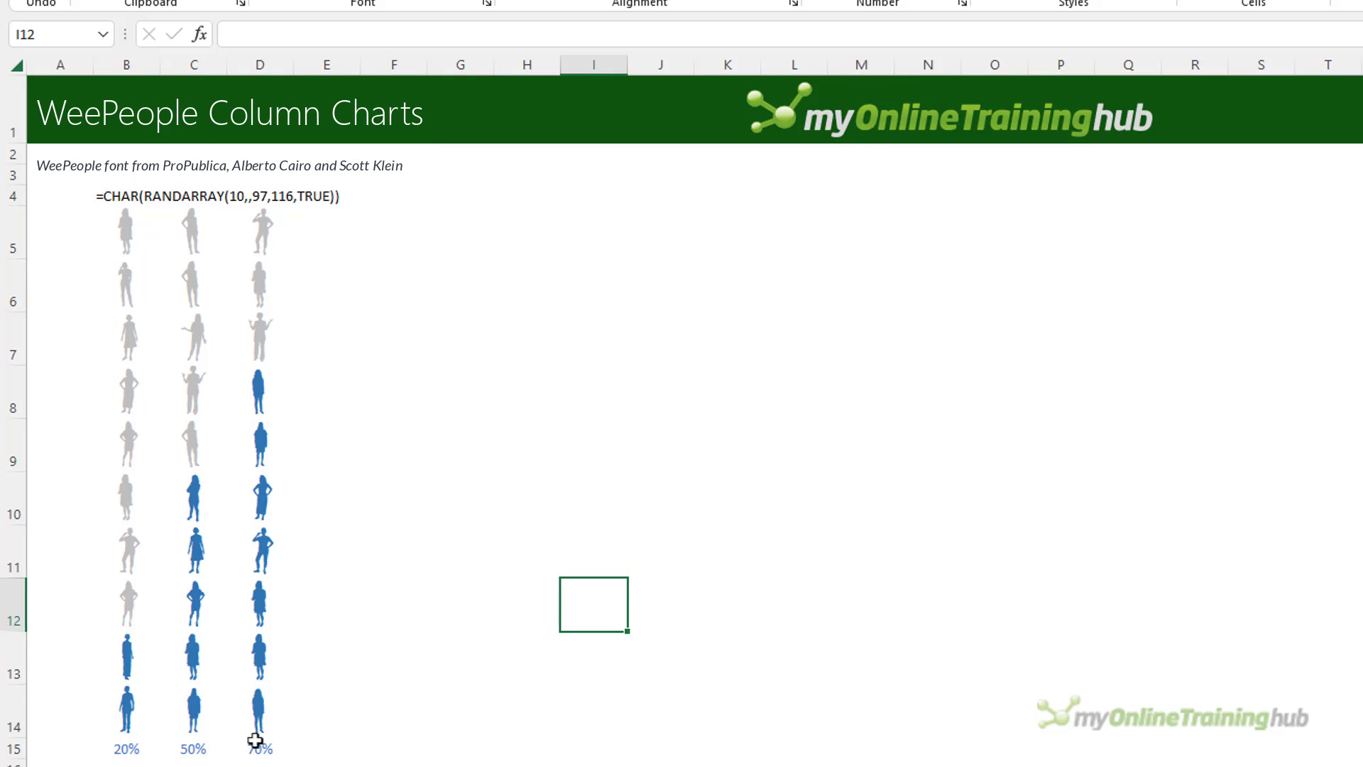
left_click_drag(260, 742, 127, 740)
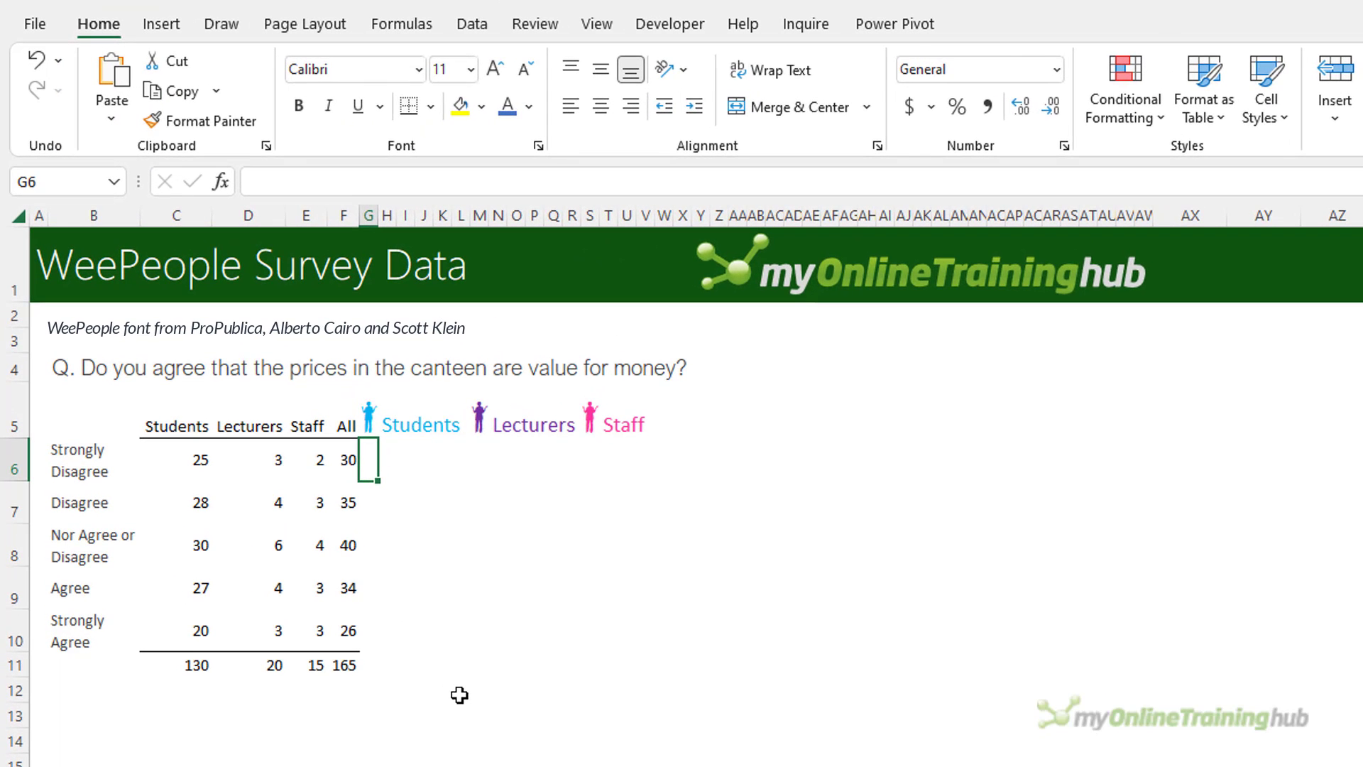
Enter the formula =RANDARRAY(,F6,97,116,TRUE) in G6 to generate one random character code per respondent.
type("=")
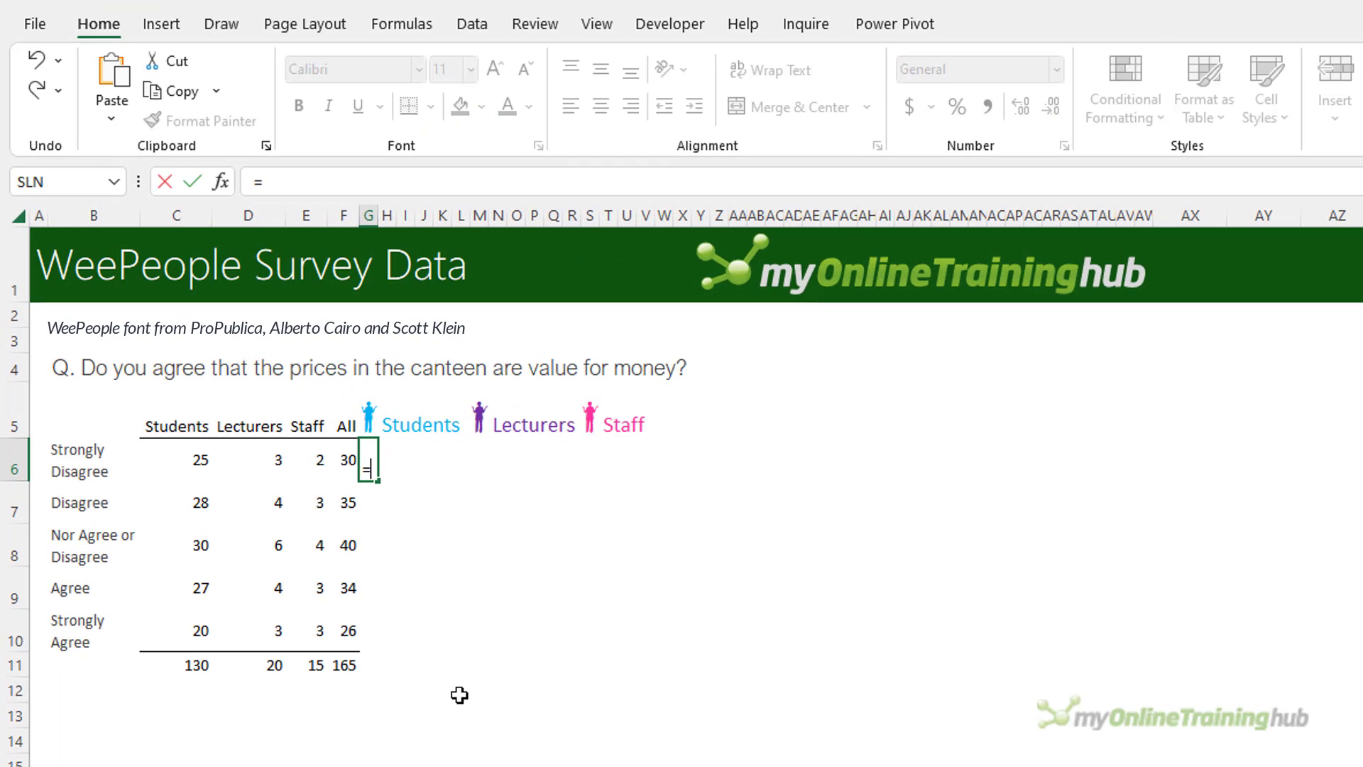
type("randa")
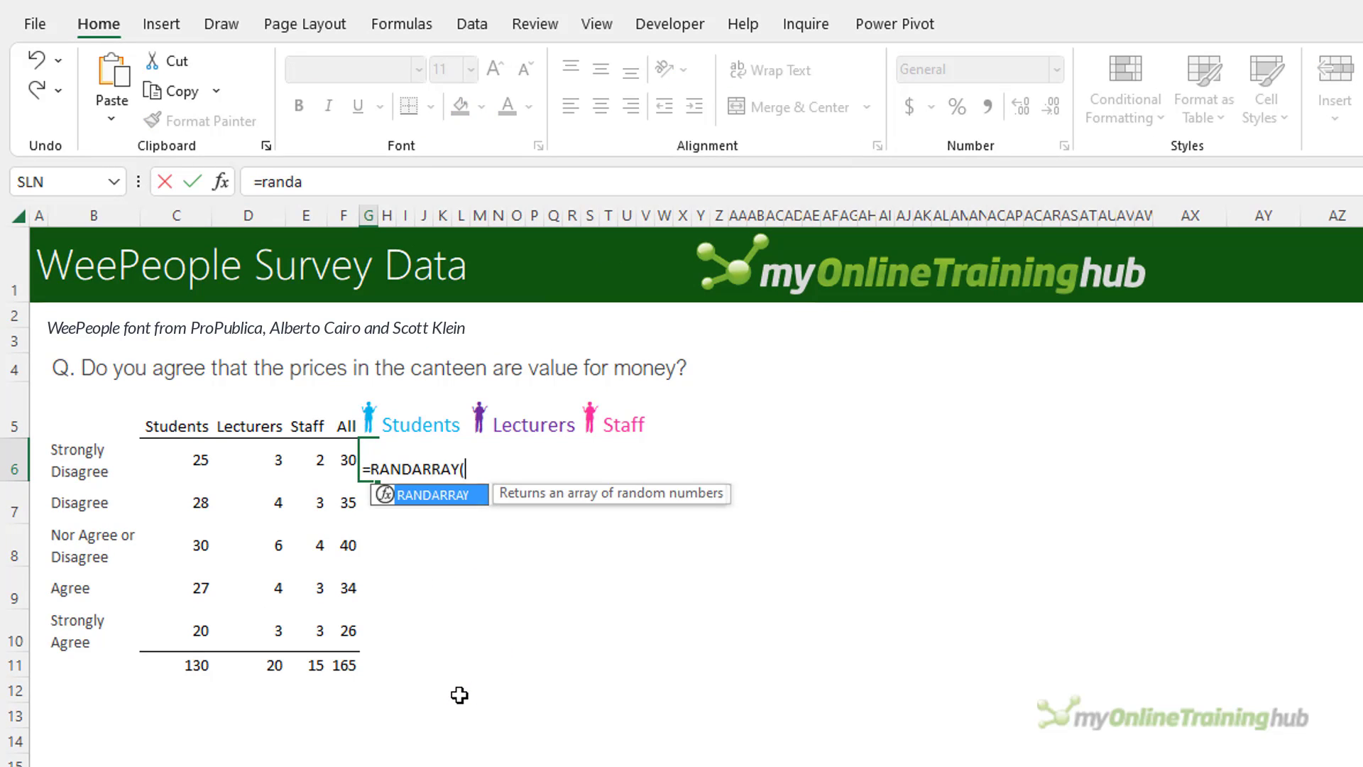
key("Tab")
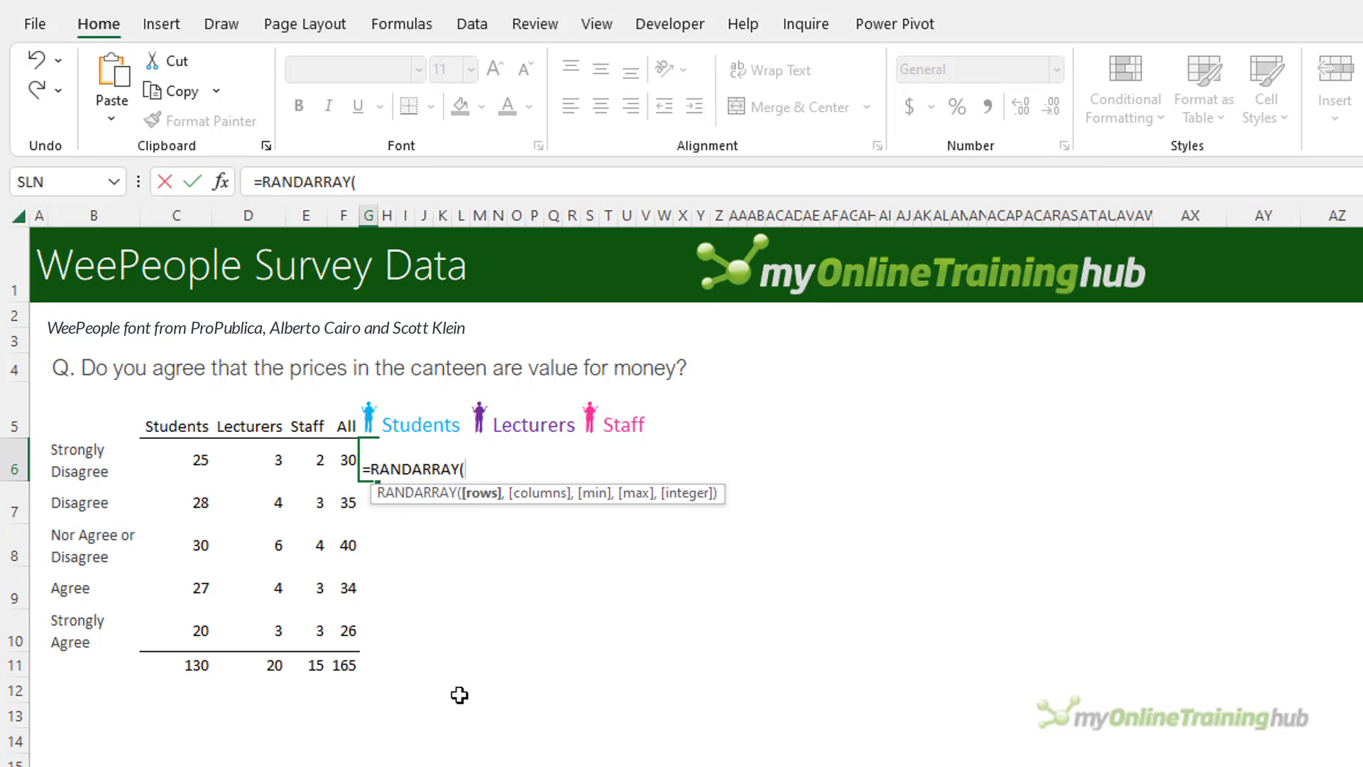
type(",")
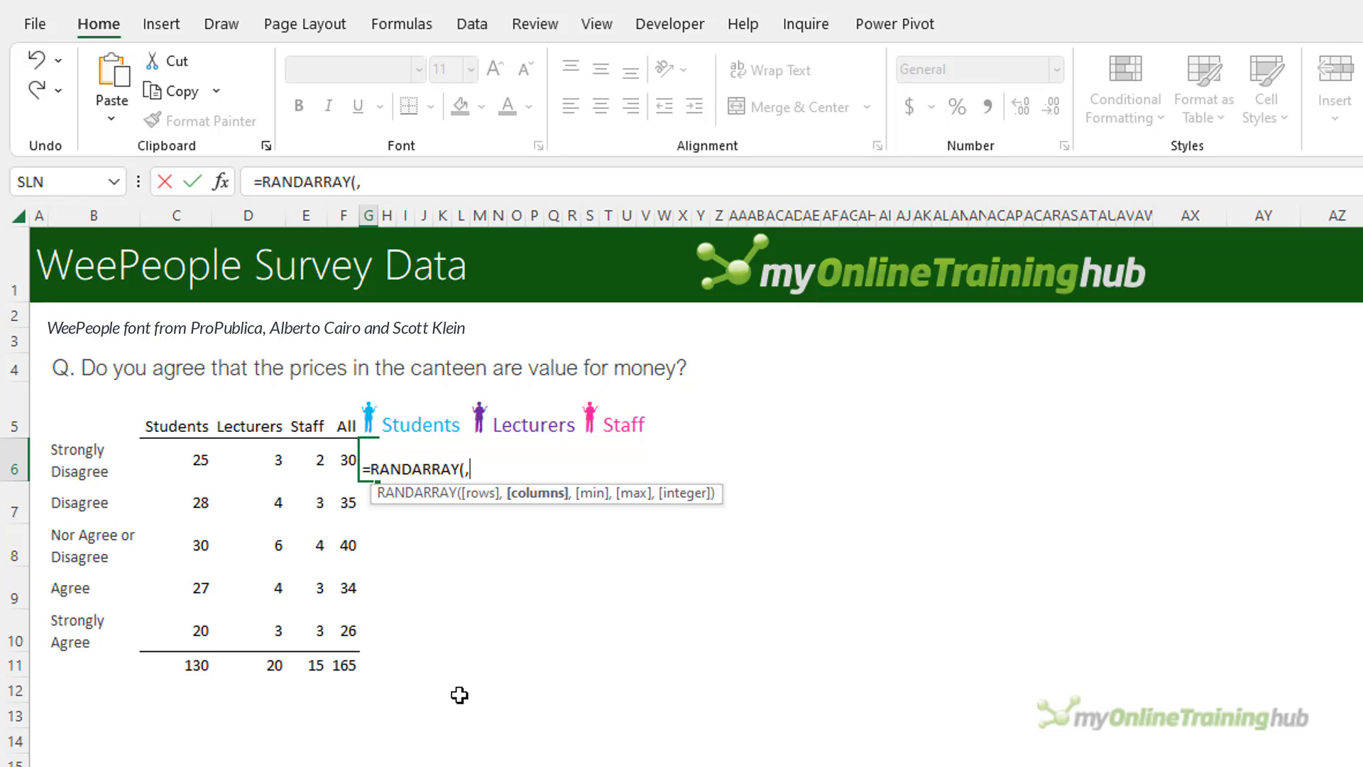
left_click(341, 460)
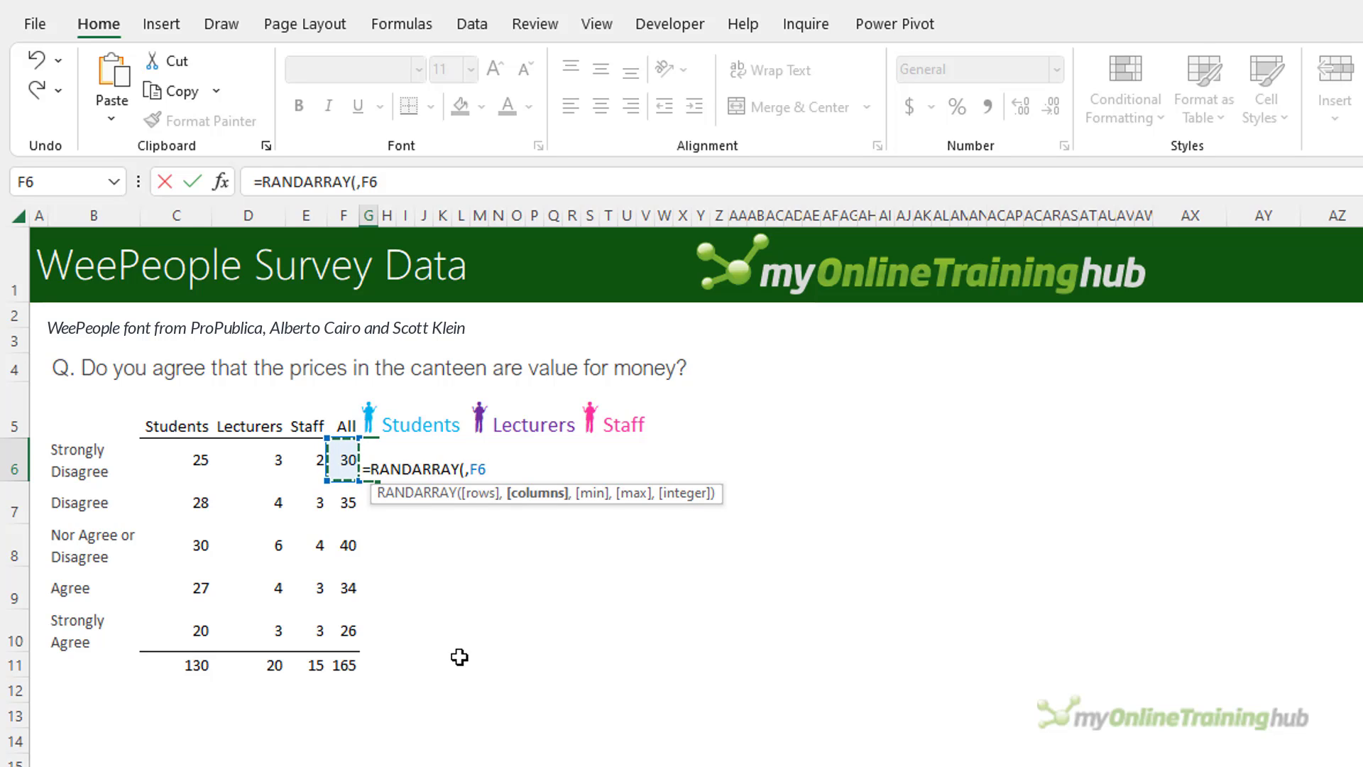
type(",")
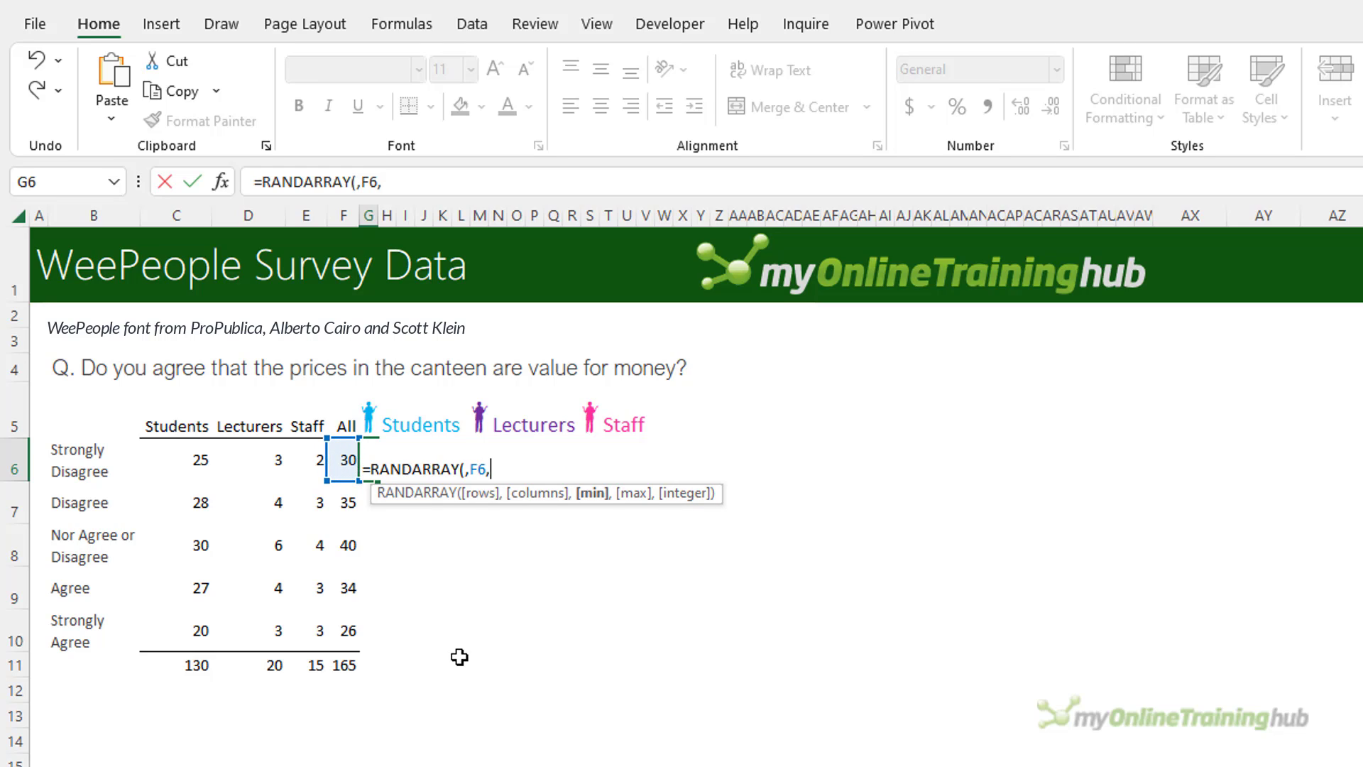
type("97,116")
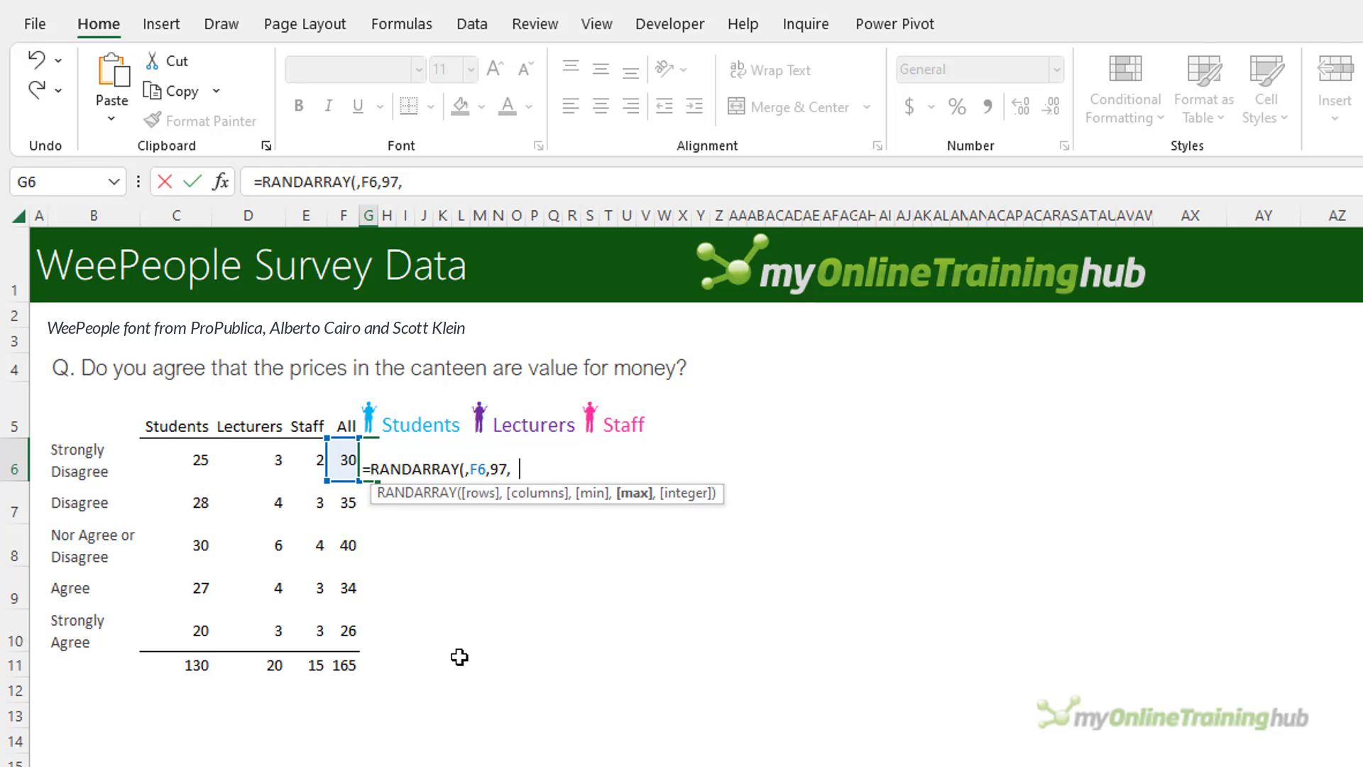
type(",")
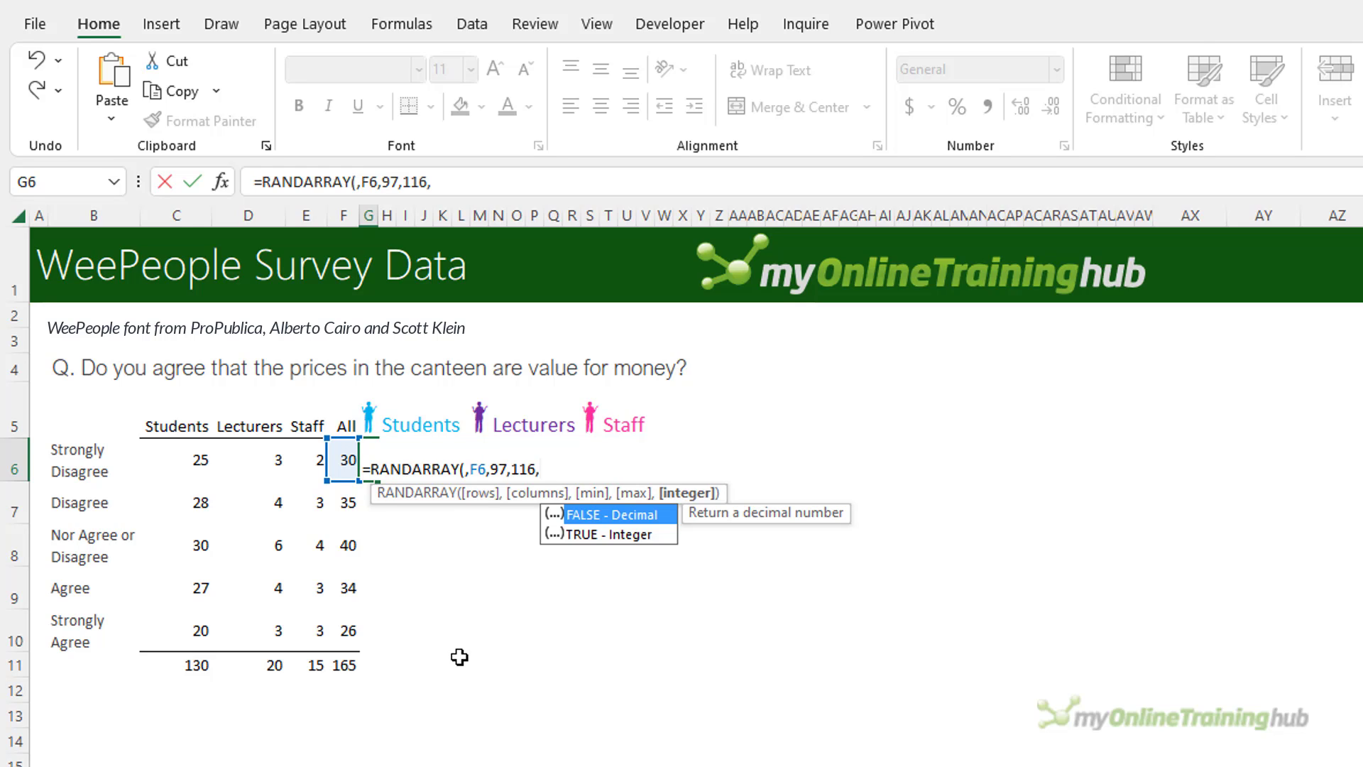
key("Down")
key("Tab")
type(")")
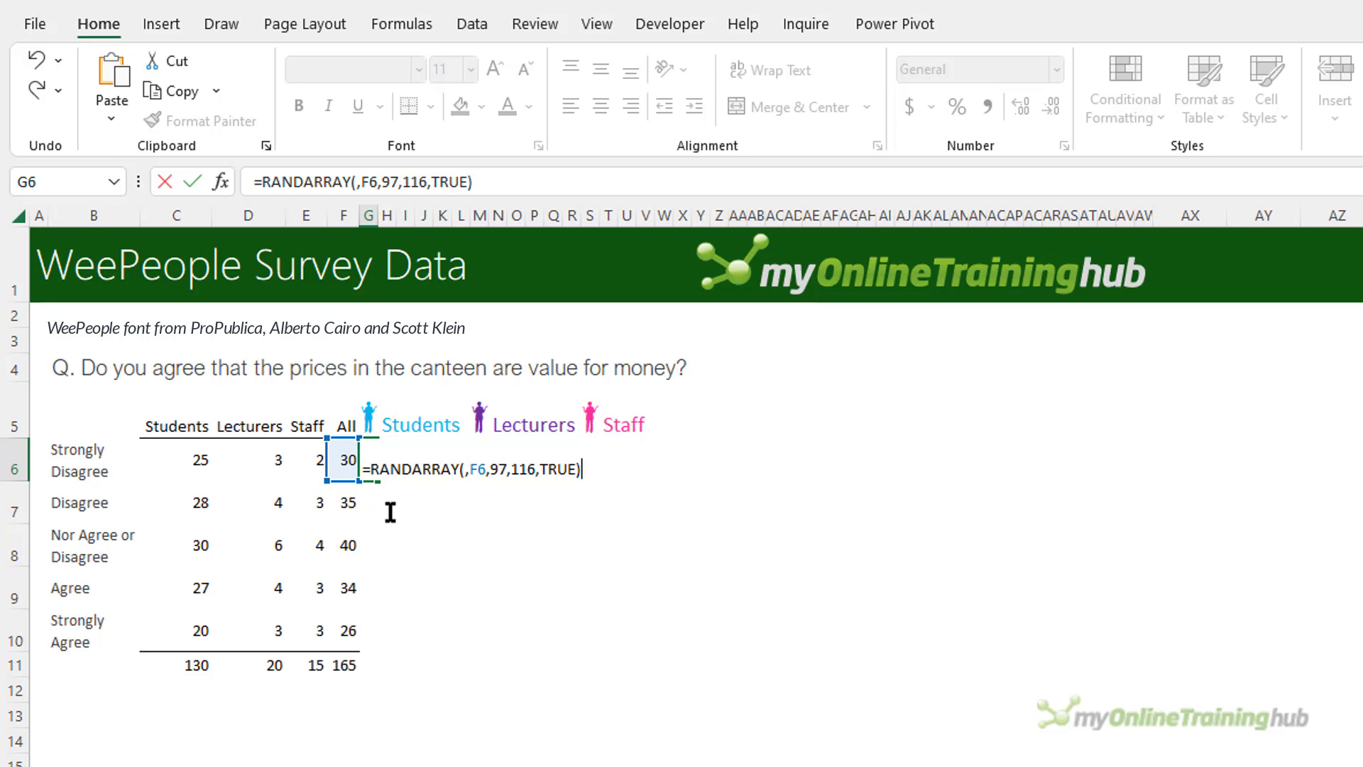
Wrap the RANDARRAY formula in G6 in the CHAR function and commit it.
left_click(369, 469)
type("char")
key("Tab")
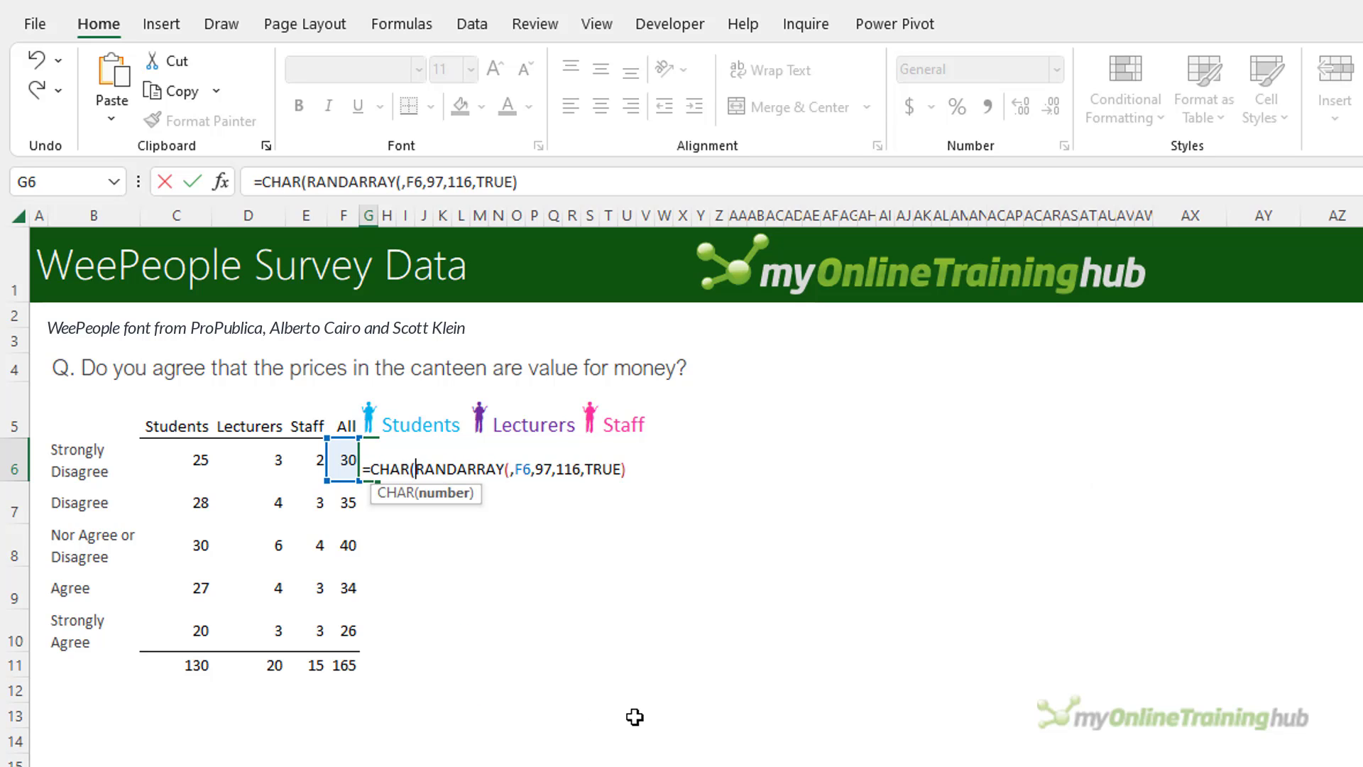
type(")")
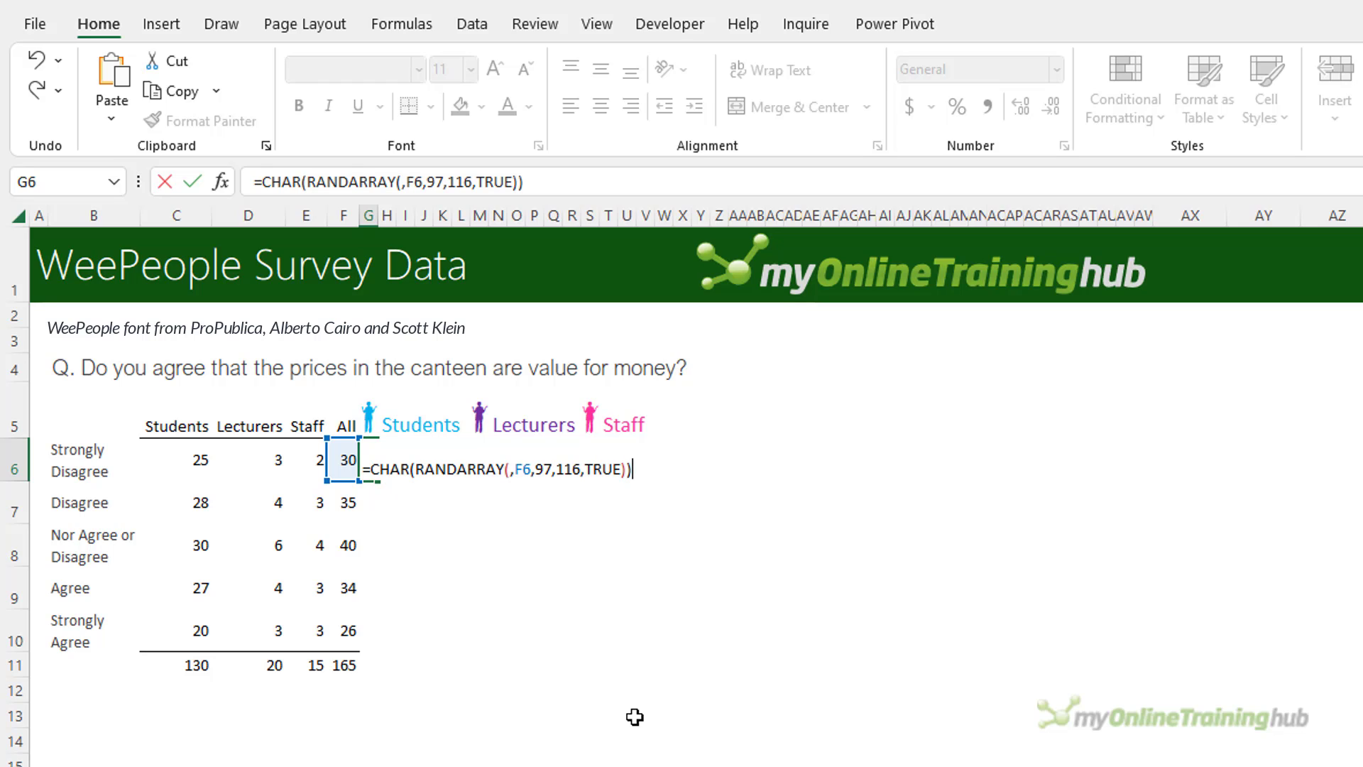
key("Return")
key("Up")
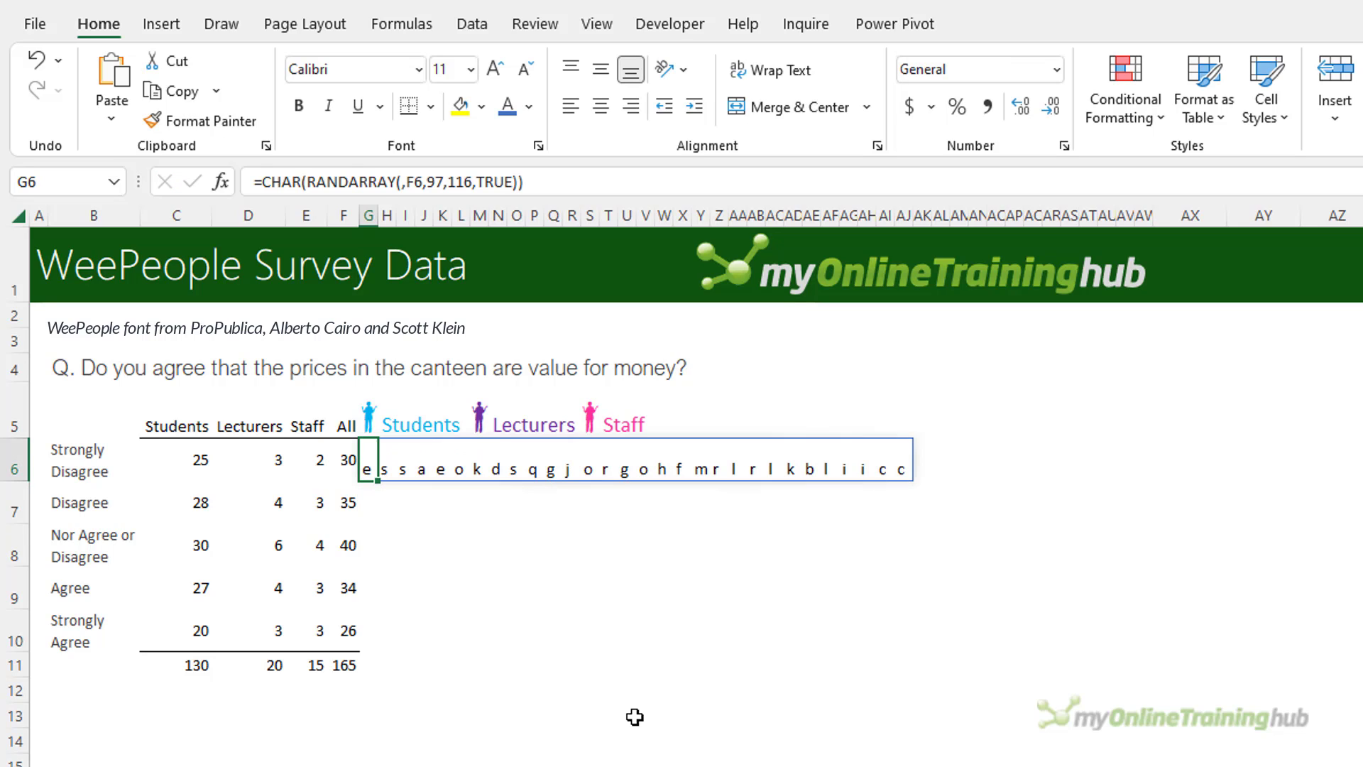
Copy the G6 formula down to G7:G10 for the remaining survey answers.
key("ctrl+c")
left_click_drag(384, 501, 371, 613)
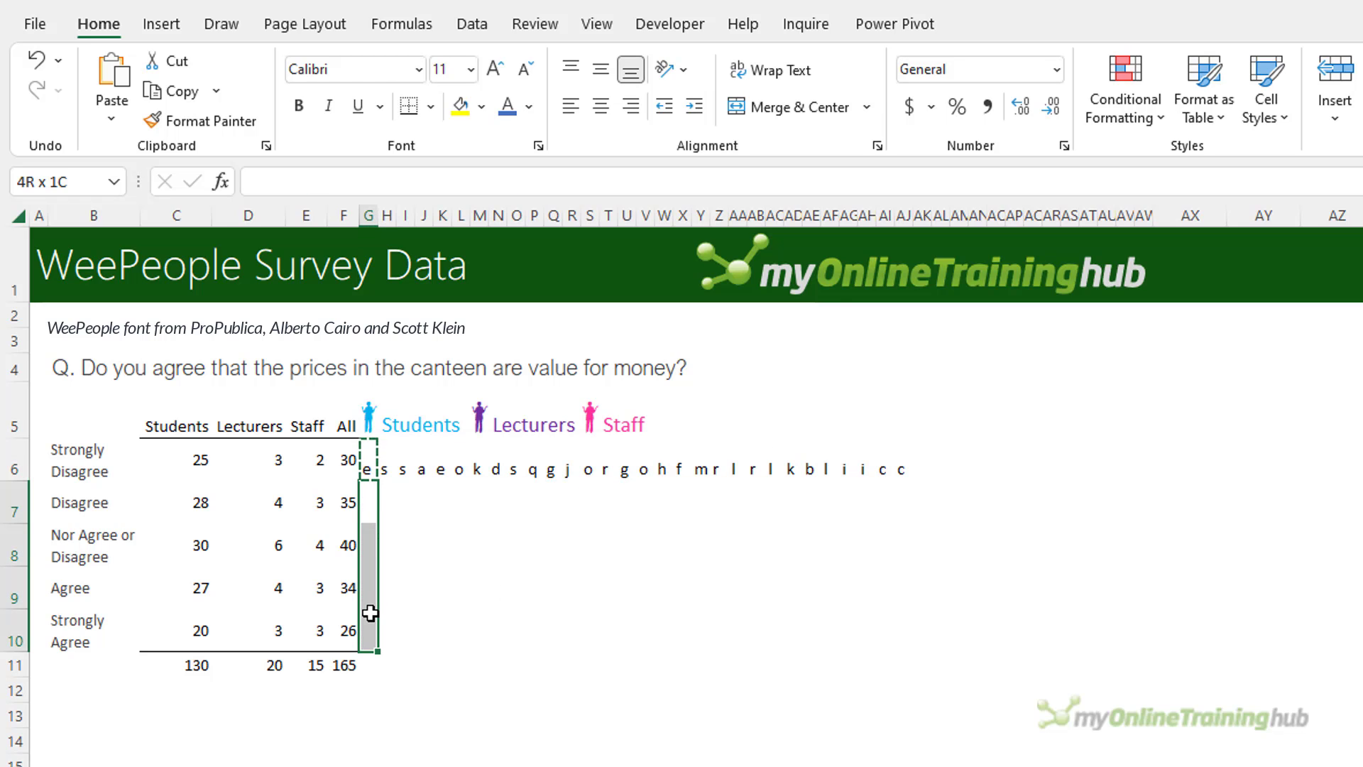
key("ctrl+v")
Apply the WeePeople font to the random letters in G6:AW10.
left_click_drag(366, 465, 1135, 643)
left_click(419, 69)
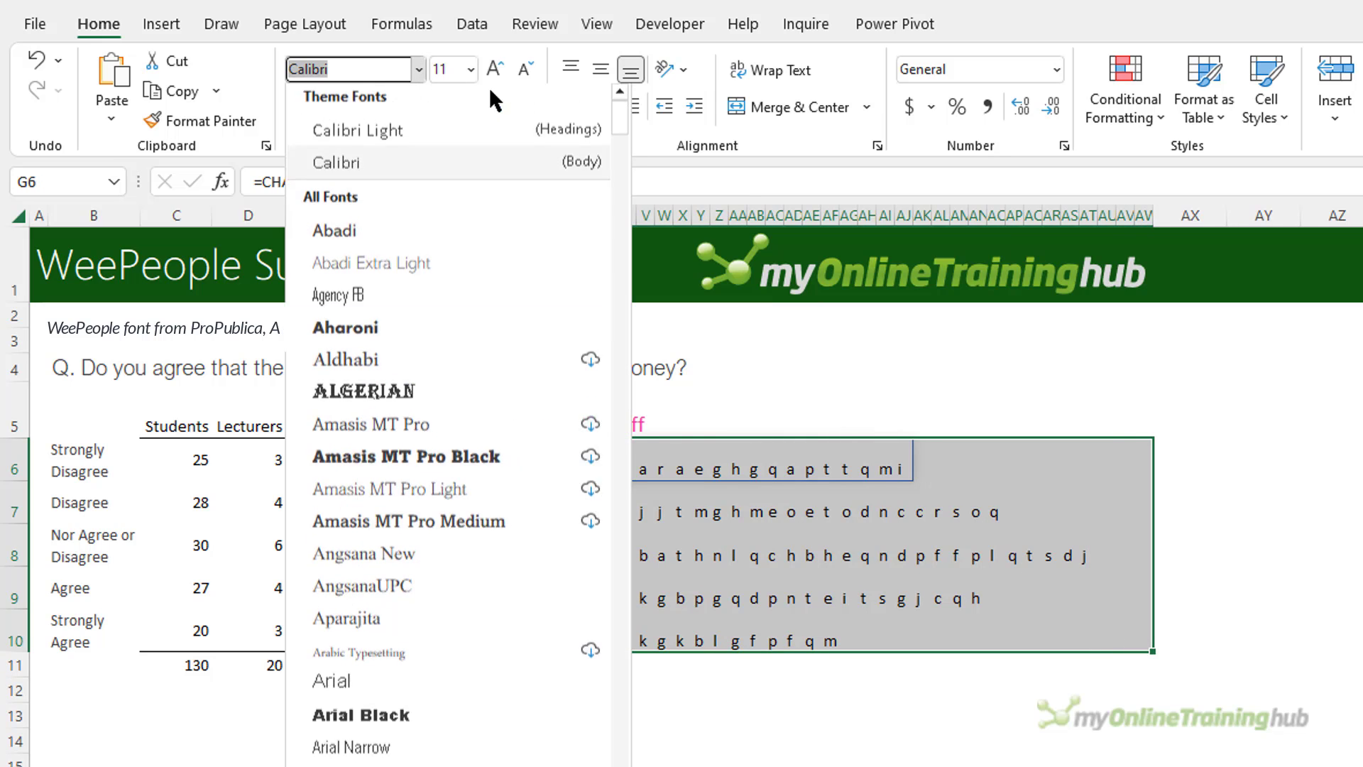
scroll(619, 579, "down", 2)
scroll(619, 579, "down", 20)
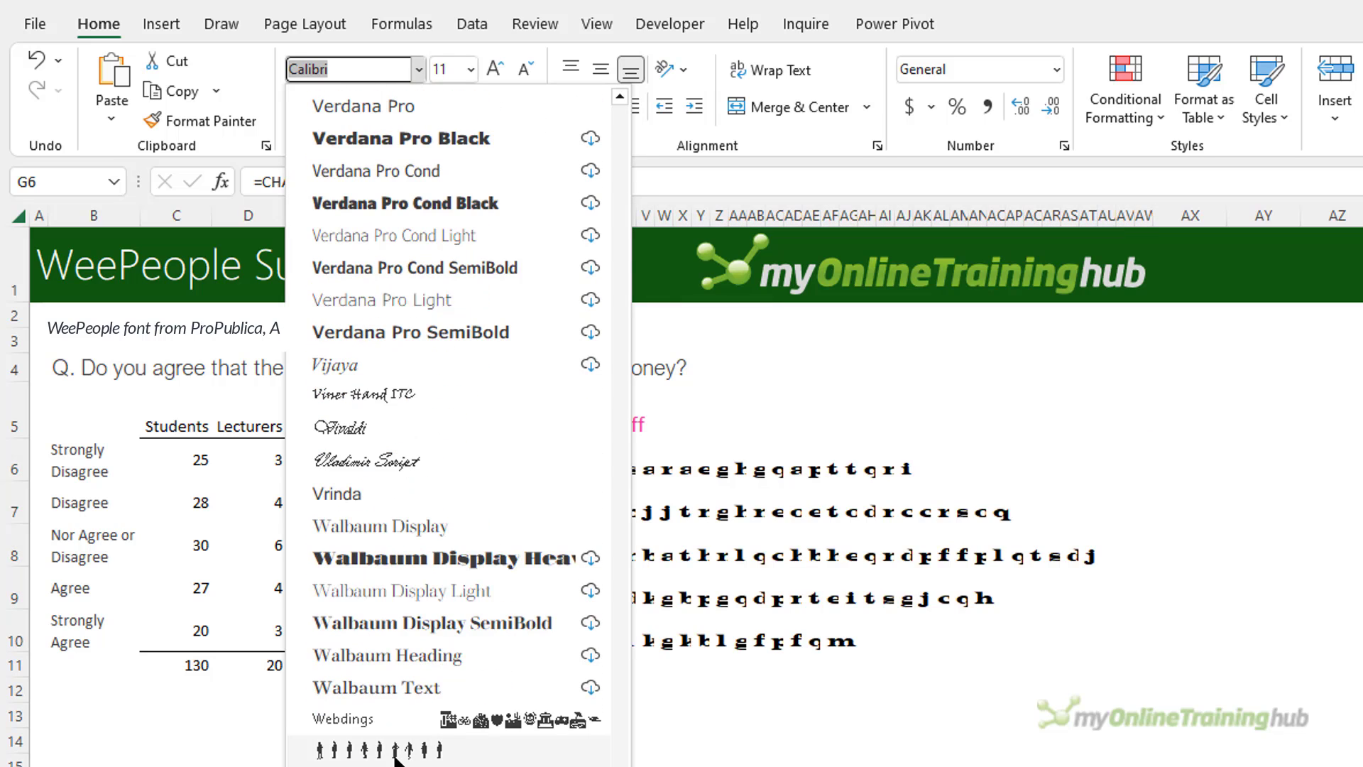
left_click(380, 749)
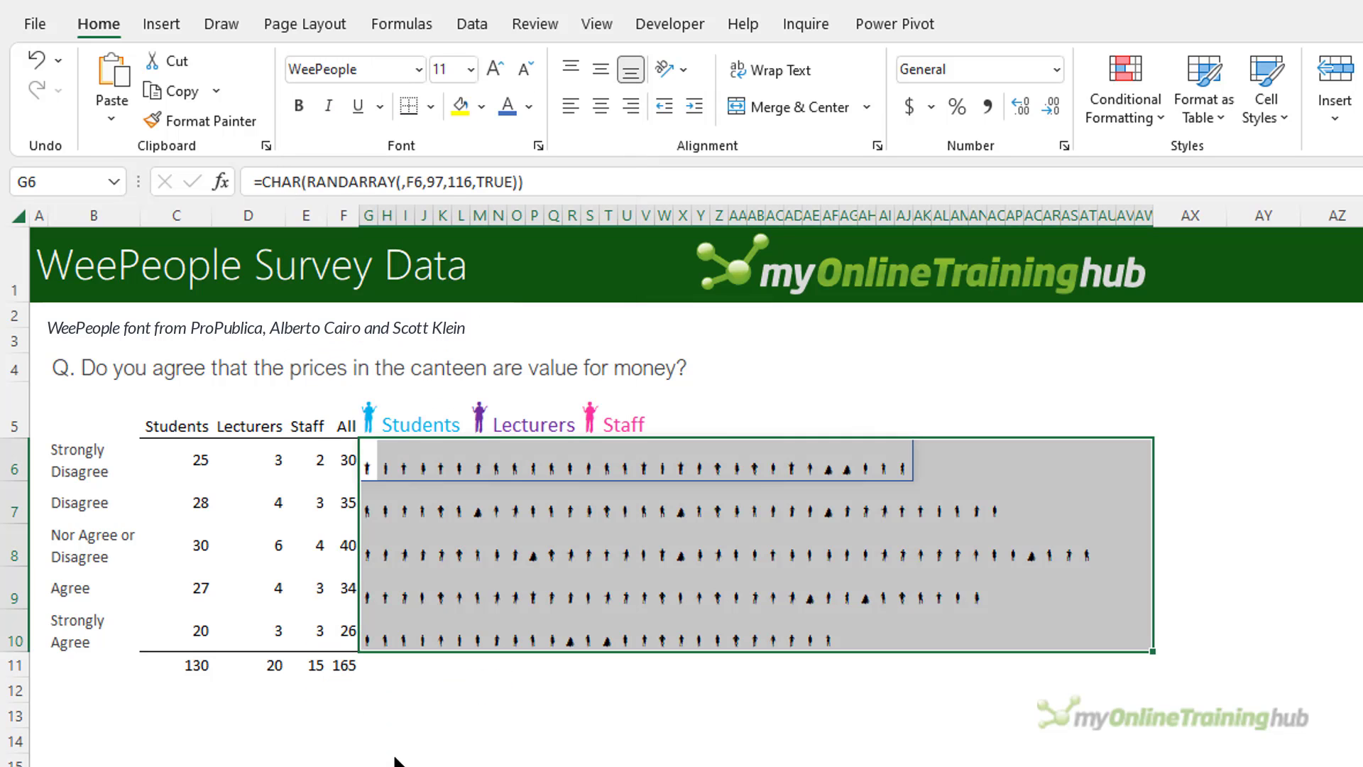
Set the people in G6:AW10 to font size 28 and centre them in their cells.
left_click(472, 68)
left_click(459, 410)
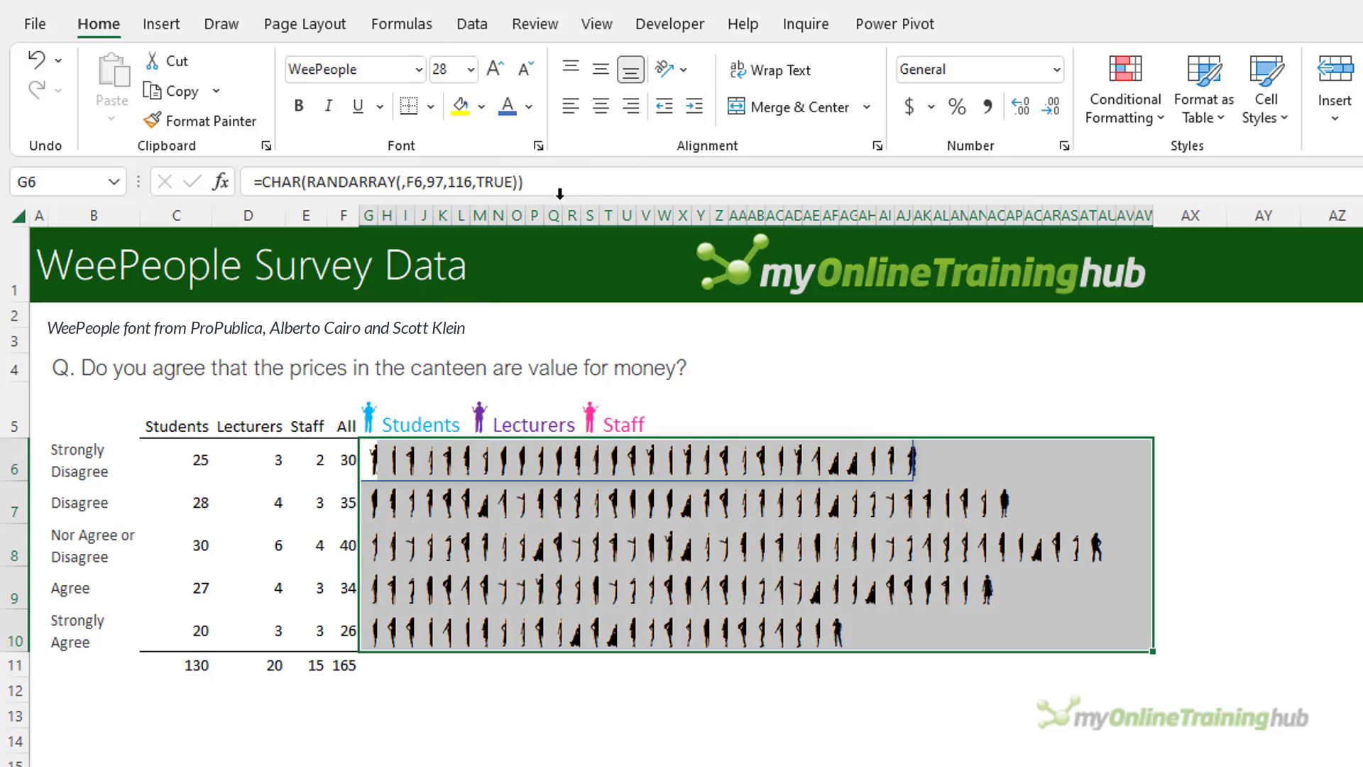
left_click(602, 107)
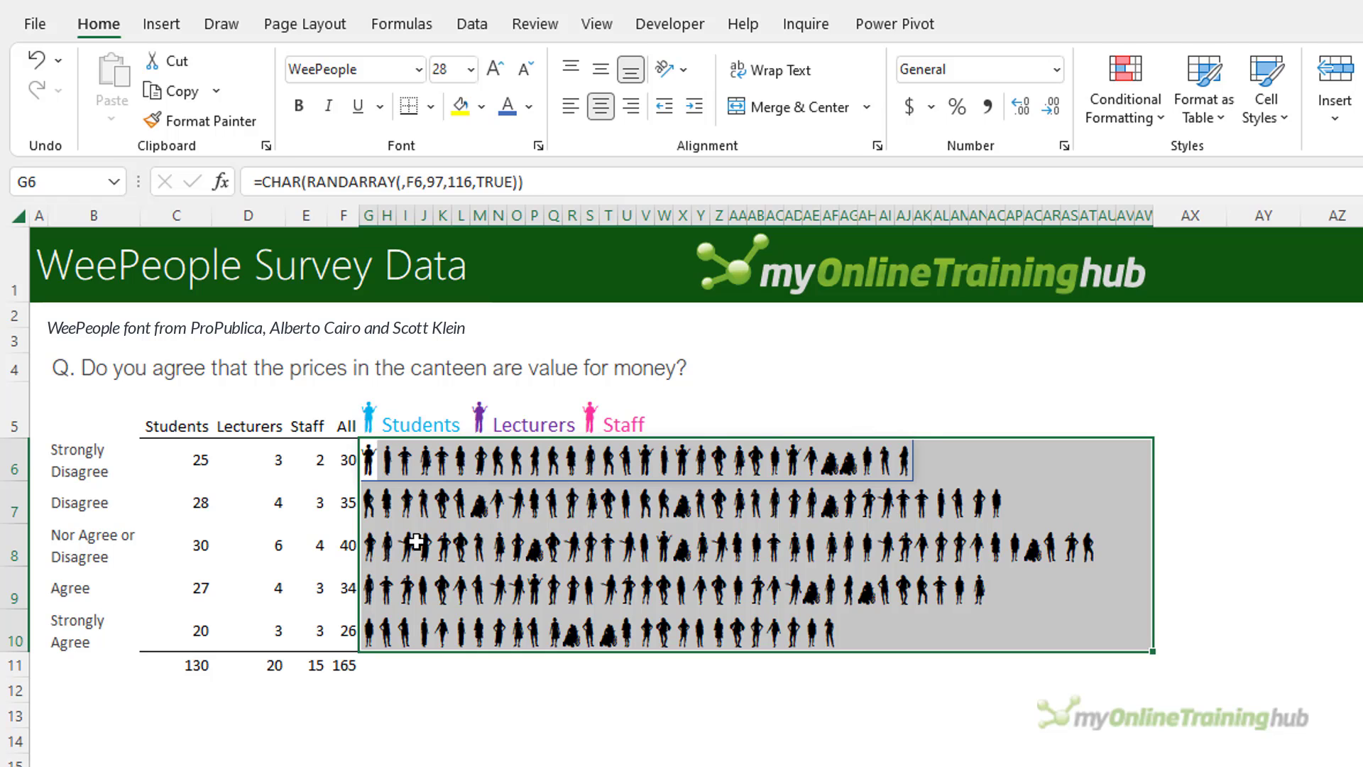
Start a formula-based conditional formatting rule for the people cells, beginning its condition with =COUNTA($G$6:$G$6.
left_click(1111, 122)
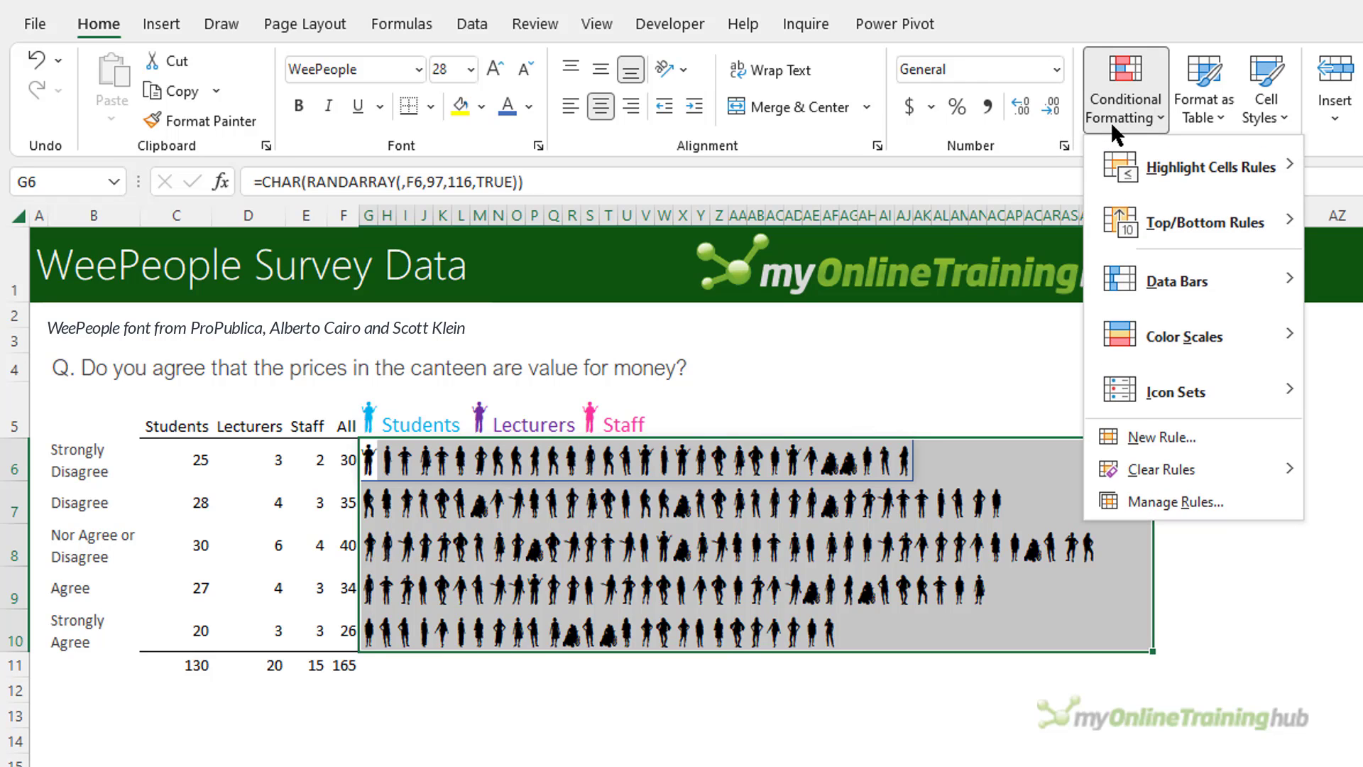
left_click(1186, 434)
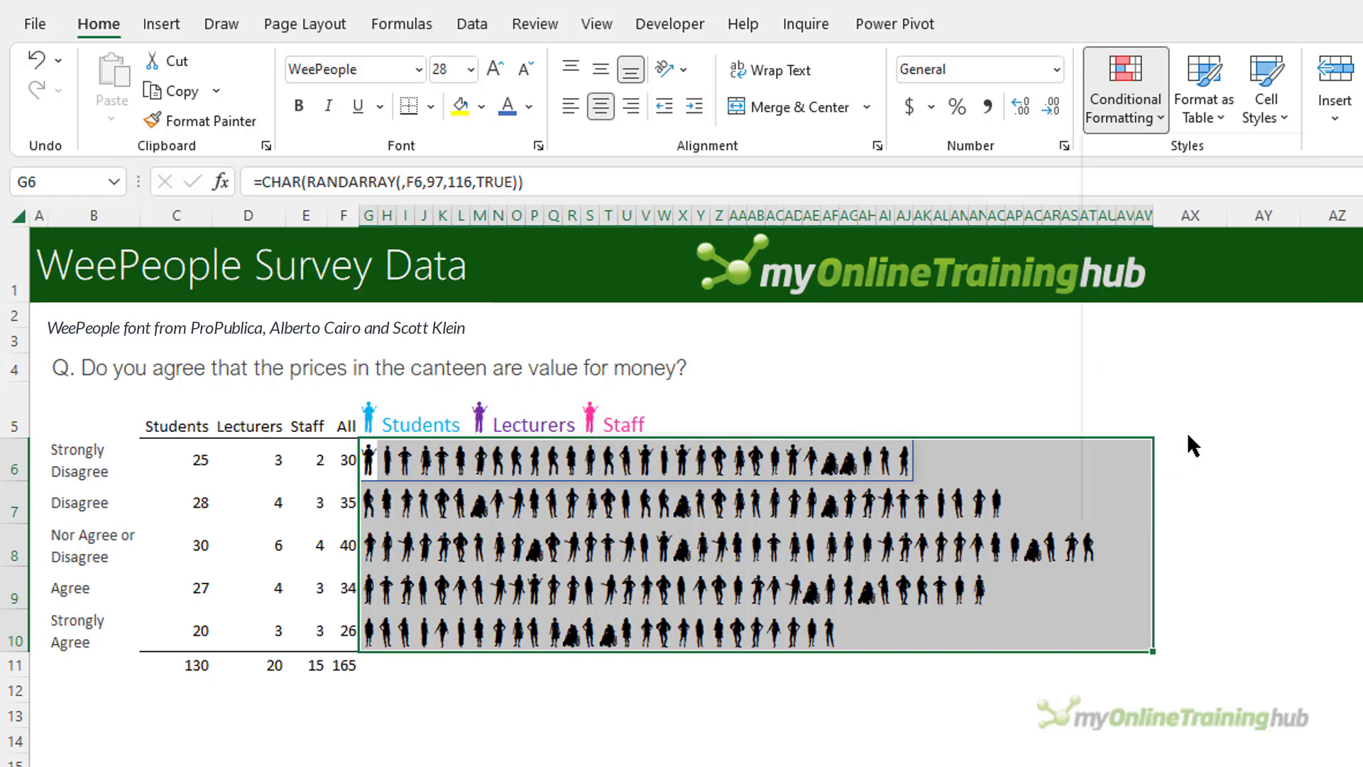
left_click(743, 712)
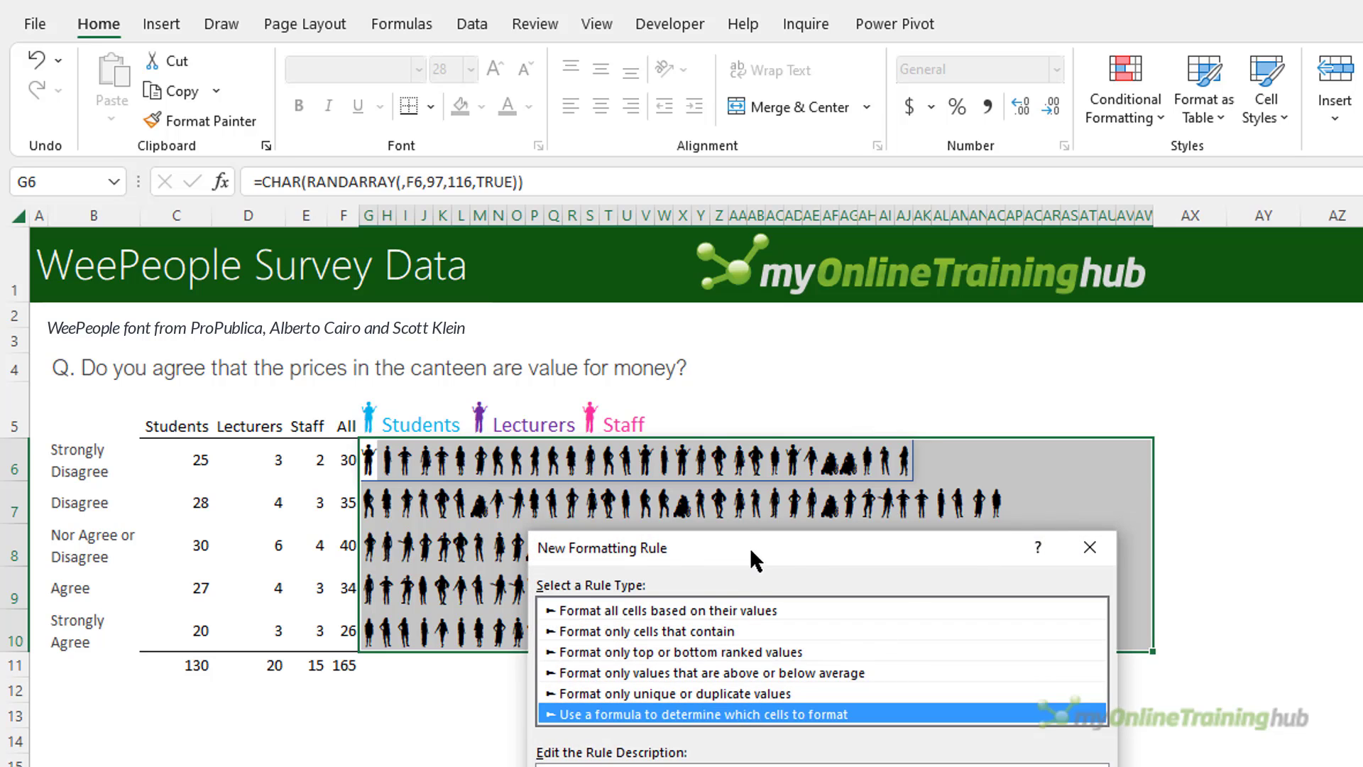
left_click_drag(750, 547, 786, 347)
left_click(674, 608)
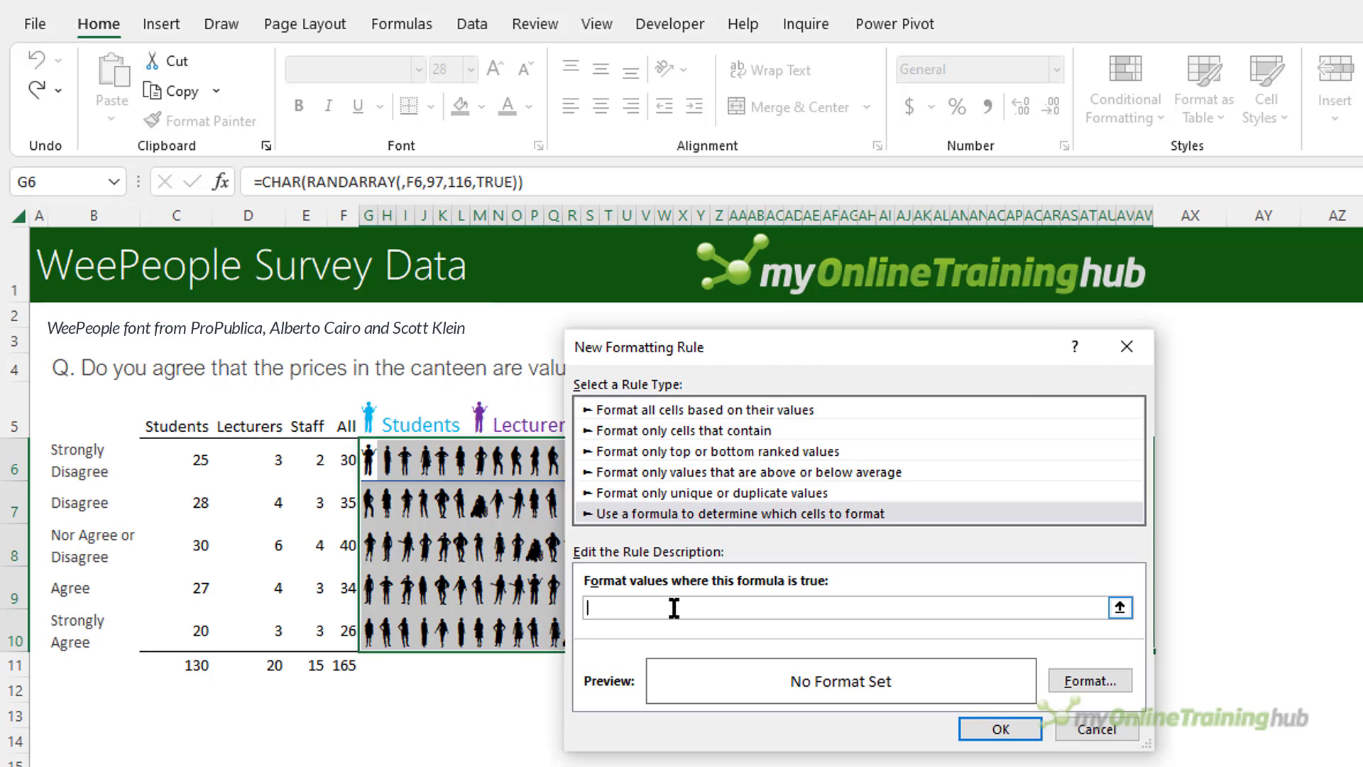
type("=COUNTA(")
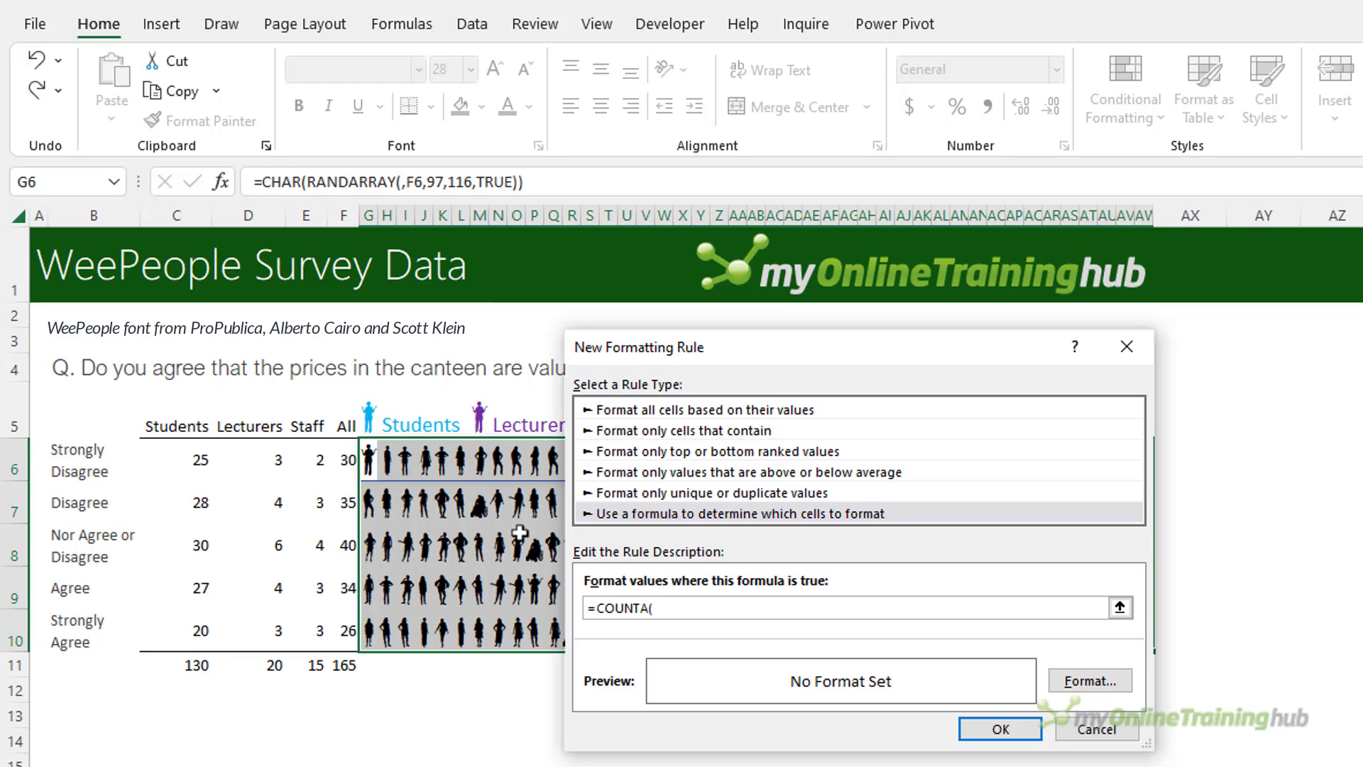
left_click(368, 460)
left_click(367, 459, "shift")
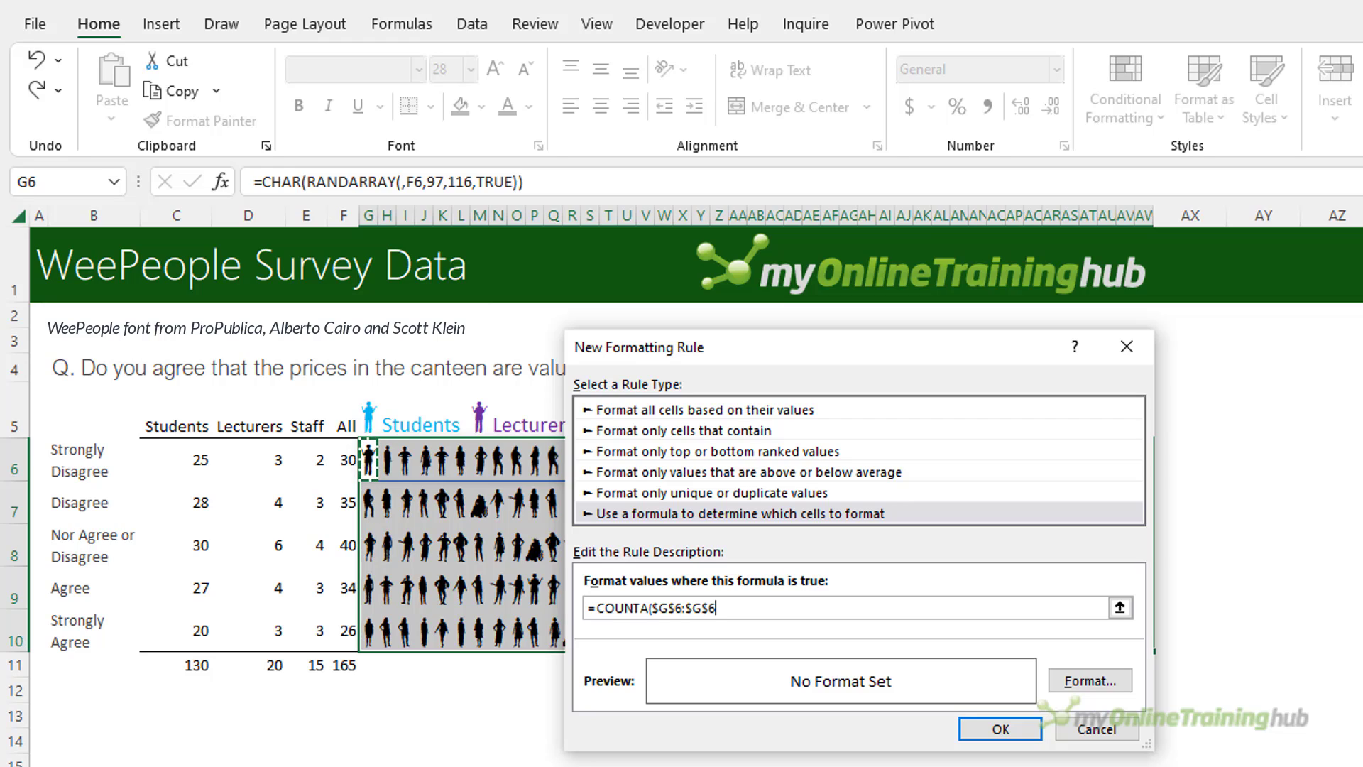
Change the COUNTA range to $G6:G6, close the function's bracket and copy the formula text.
left_click_drag(716, 607, 670, 608)
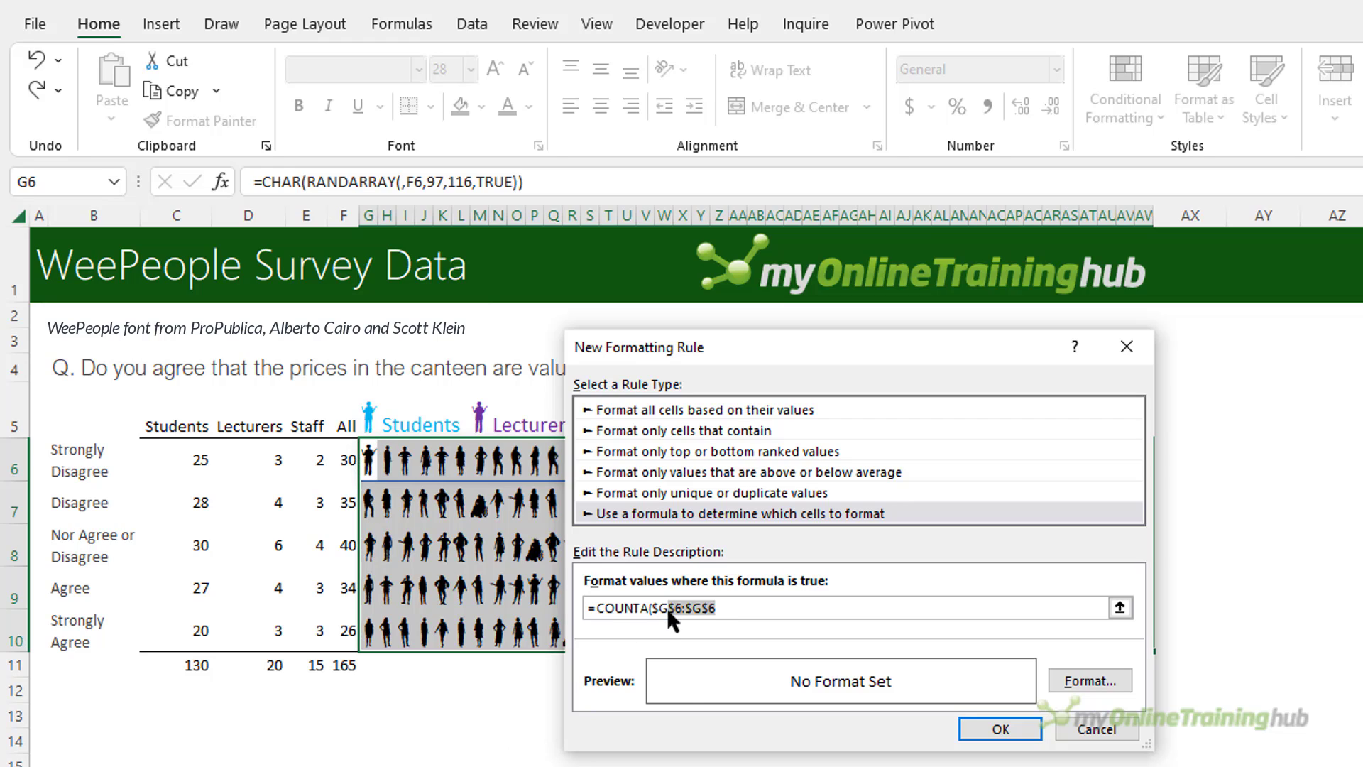
left_click(667, 608)
key("F4")
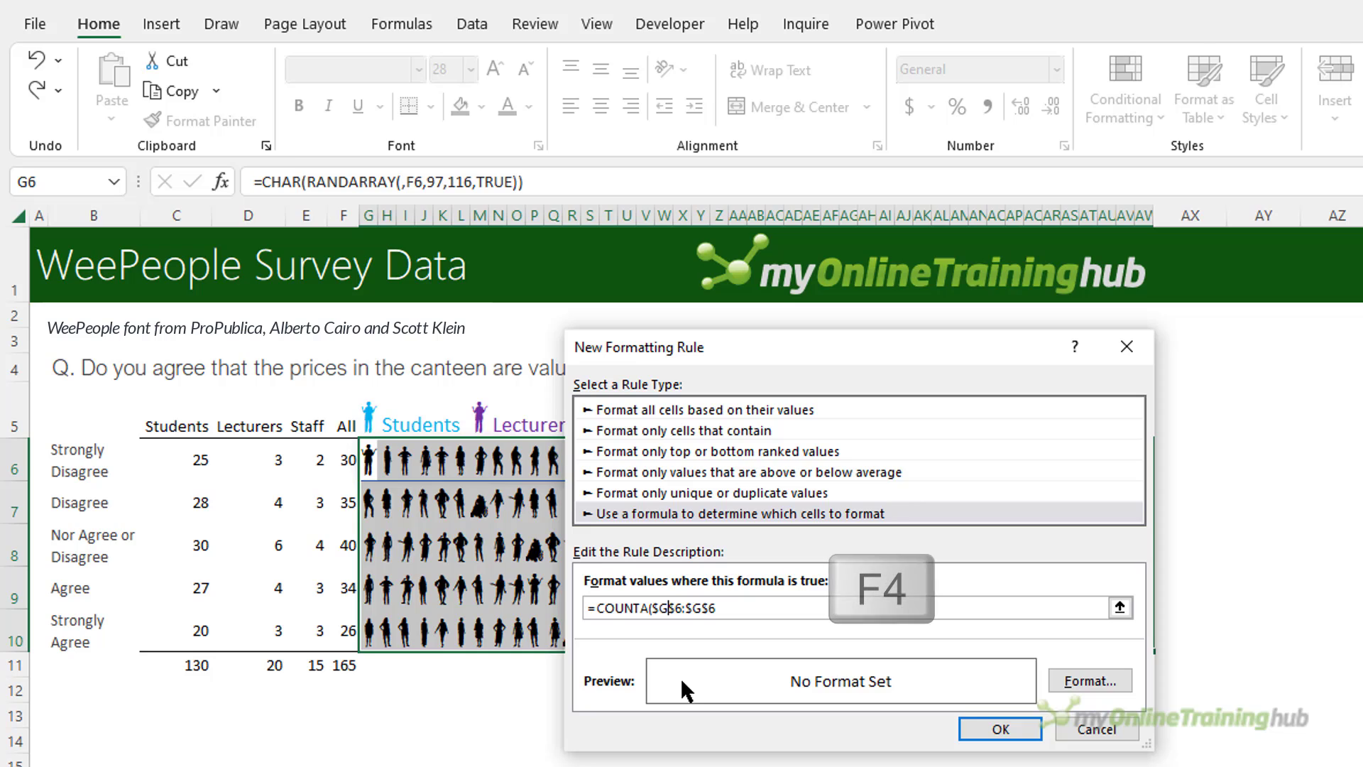
key("F4")
key("F4")
key("F4")
key("F4")
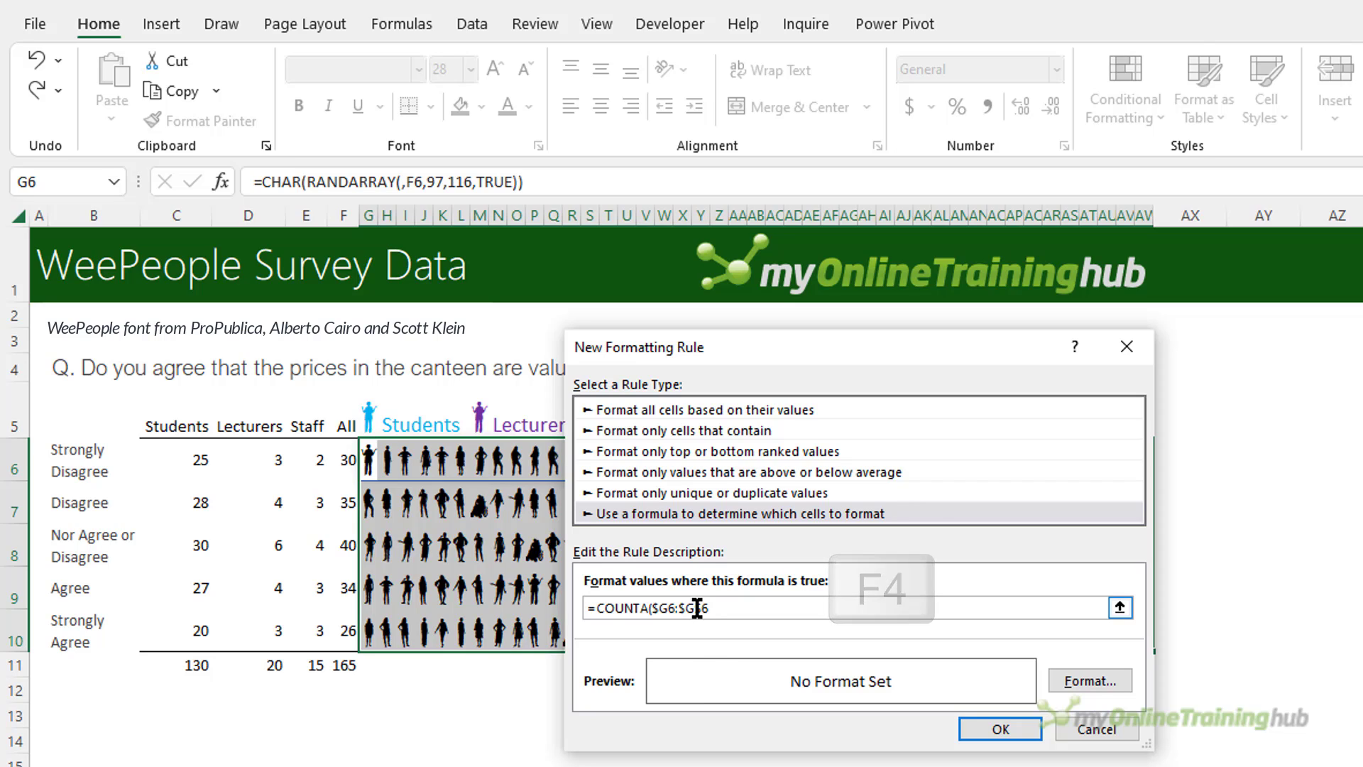
key("End")
key("F4")
key("F4")
key("F4")
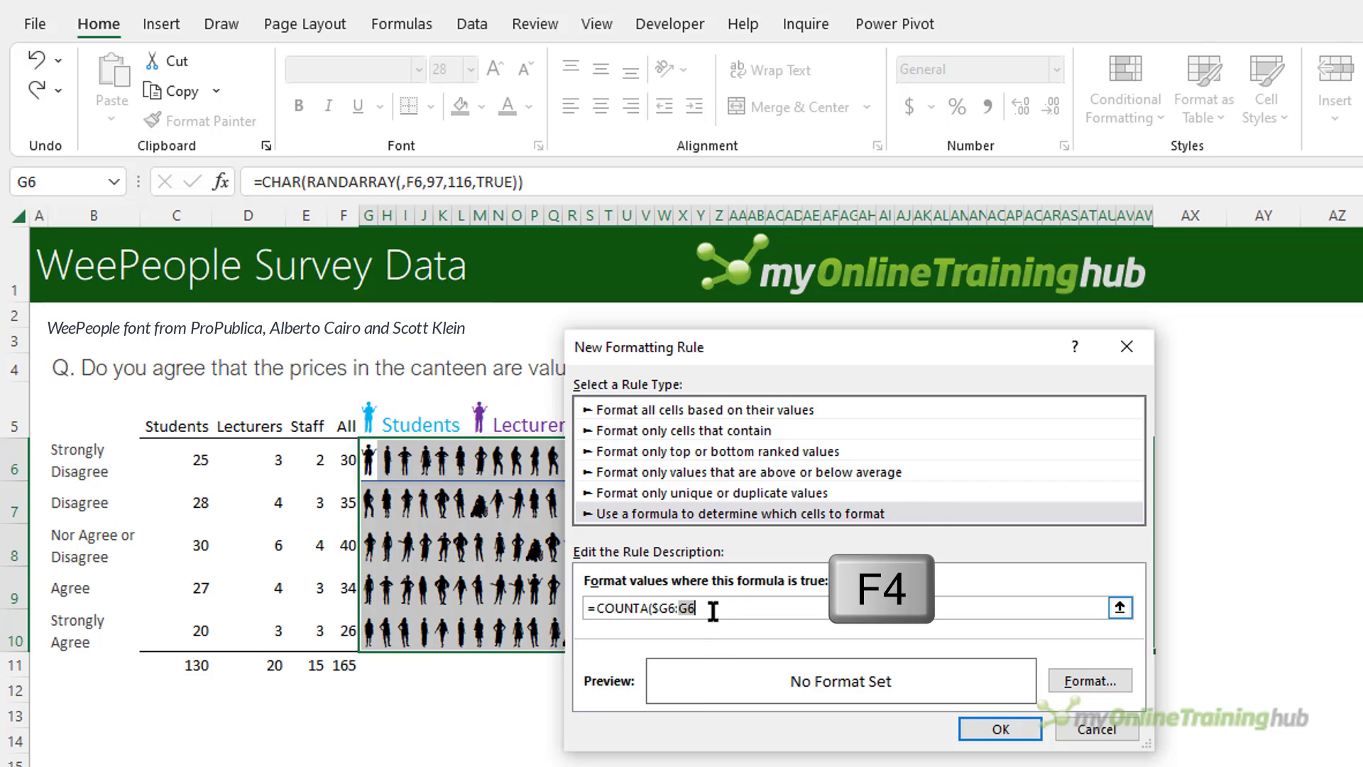
left_click(713, 611)
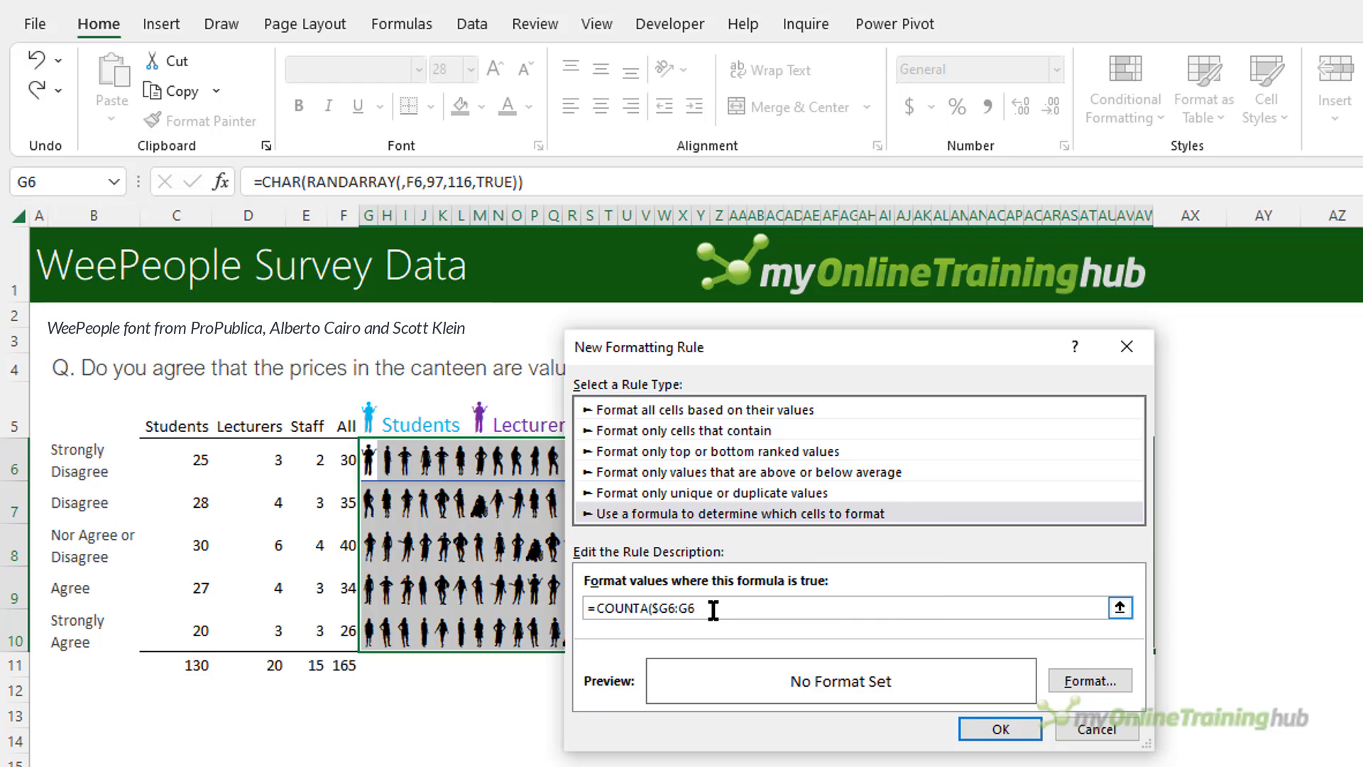
type(")")
left_click_drag(713, 609, 539, 602)
key("ctrl+c")
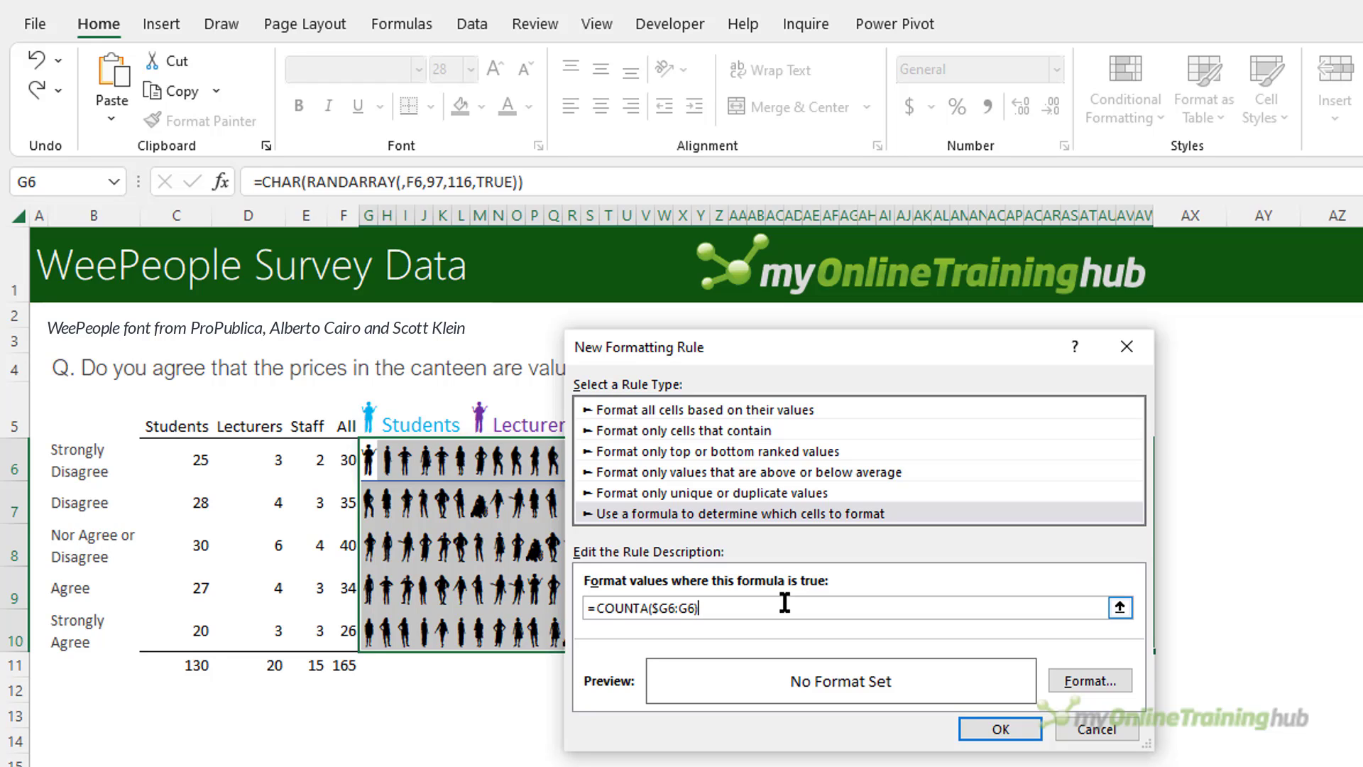
Complete the rule's condition as =COUNTA($G6:G6)>$C6+$D6, with only the columns locked in the Students and Lecturers references.
type(">")
left_click(192, 455)
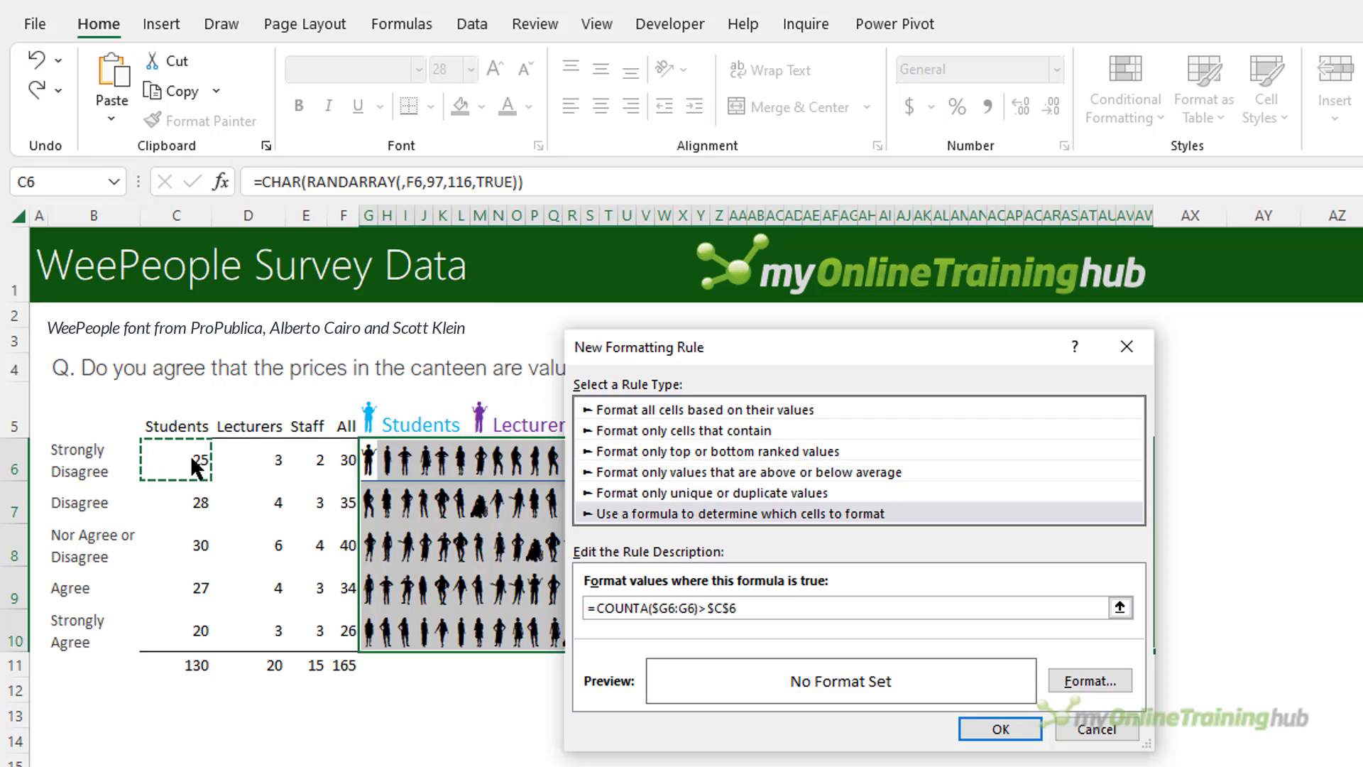
type("+")
left_click(259, 462)
left_click(709, 608)
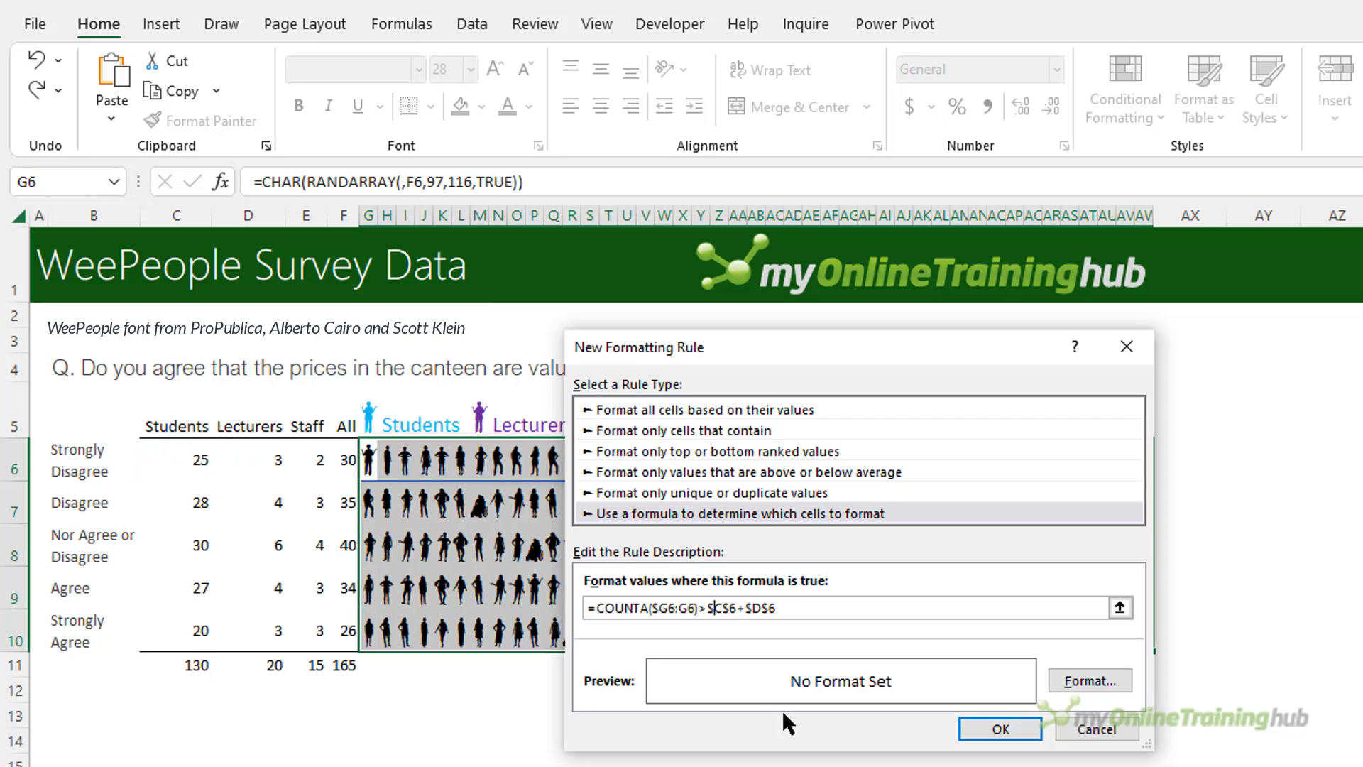
key("F4")
key("F4")
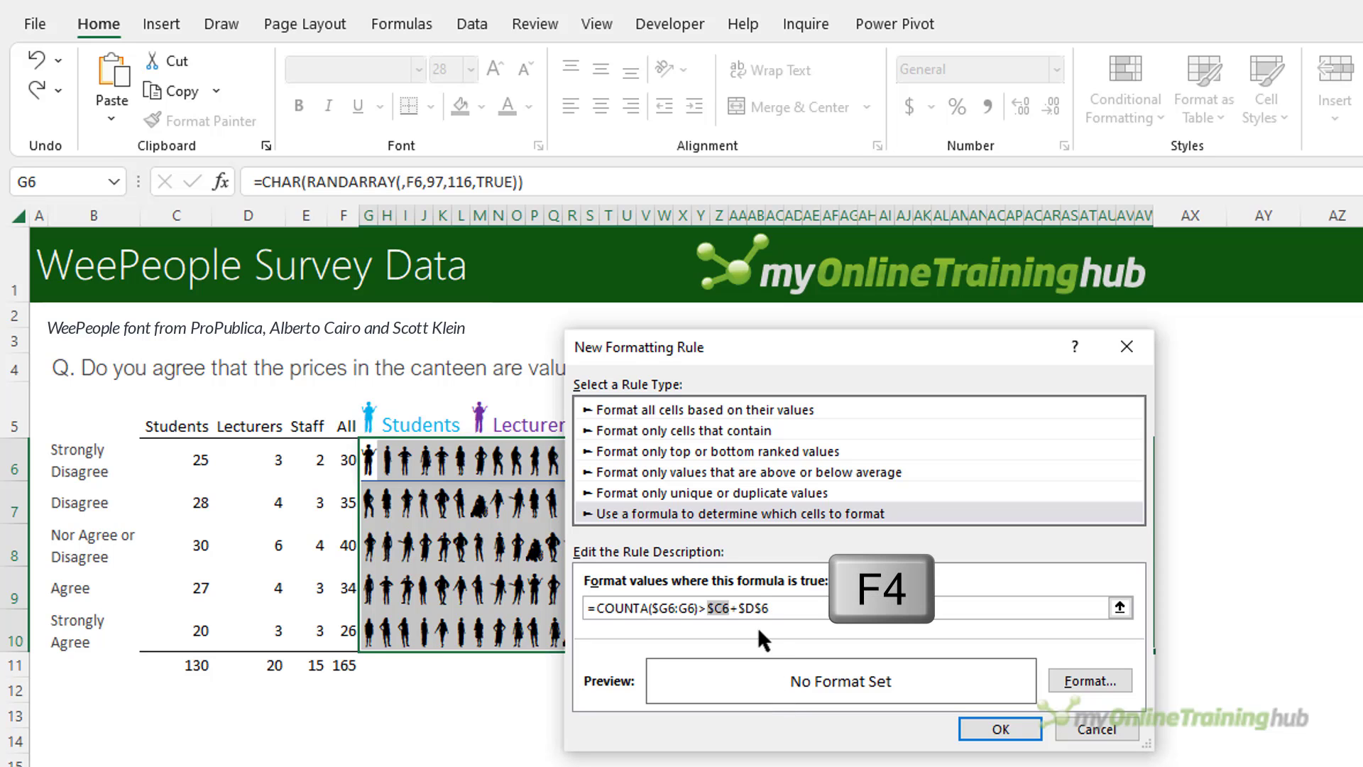
left_click(755, 608)
key("F4")
key("F4")
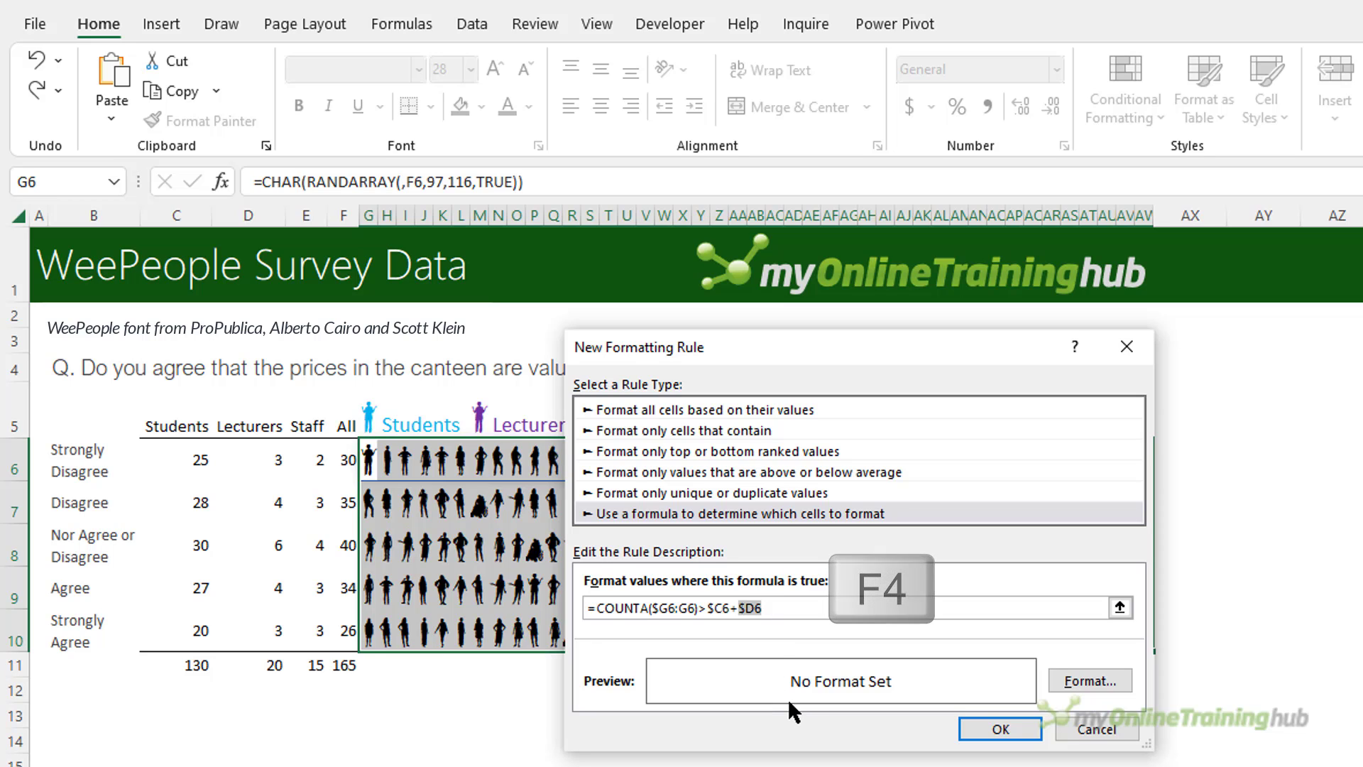
Give the rule's format a bright pink font colour and apply the rule to the people cells.
left_click(1091, 682)
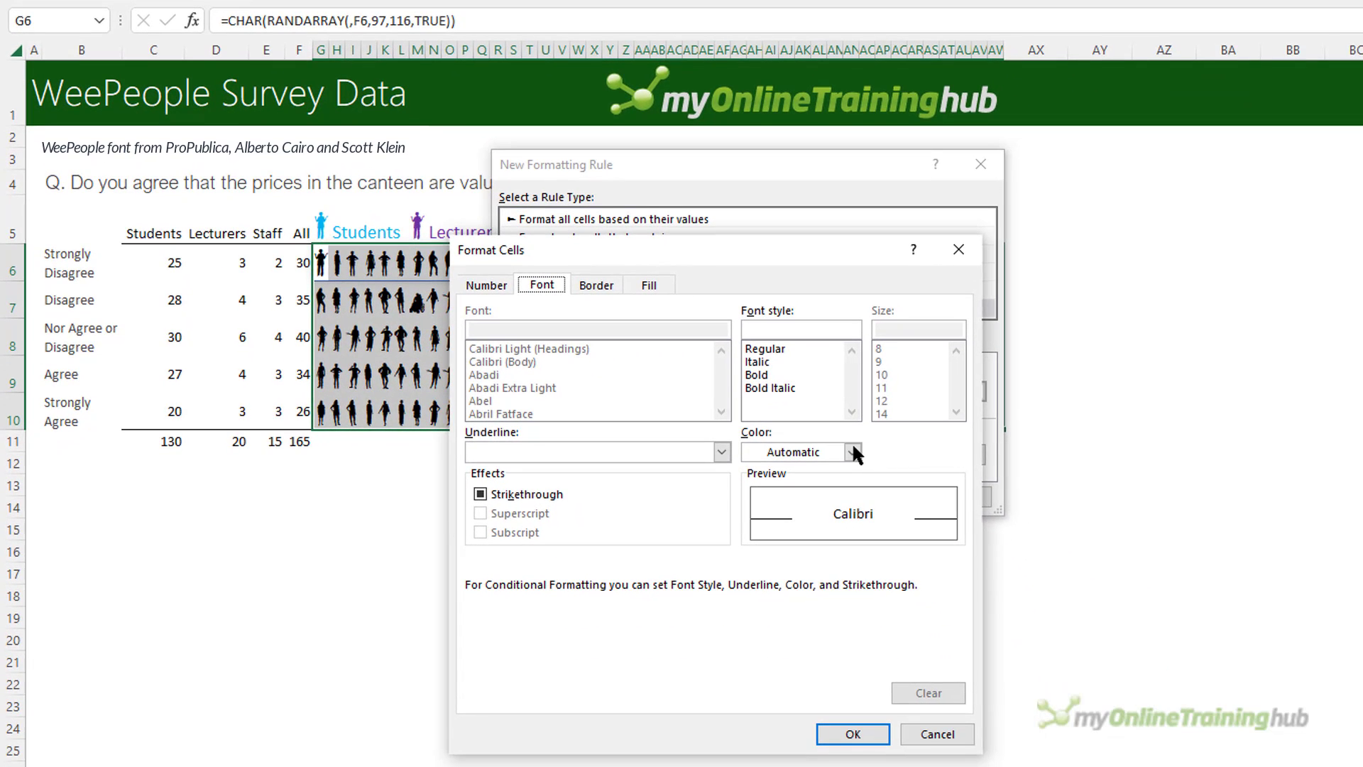
left_click(979, 678)
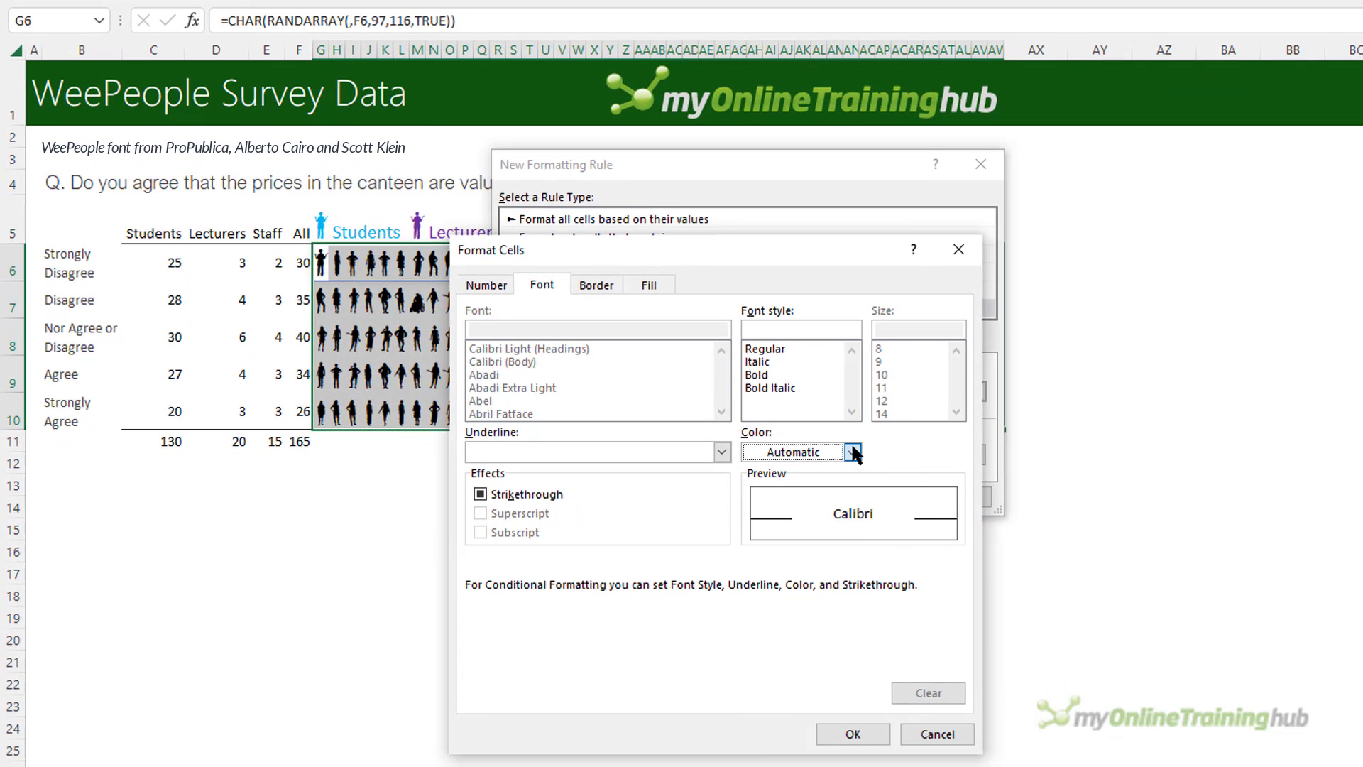
left_click(852, 452)
left_click(751, 724)
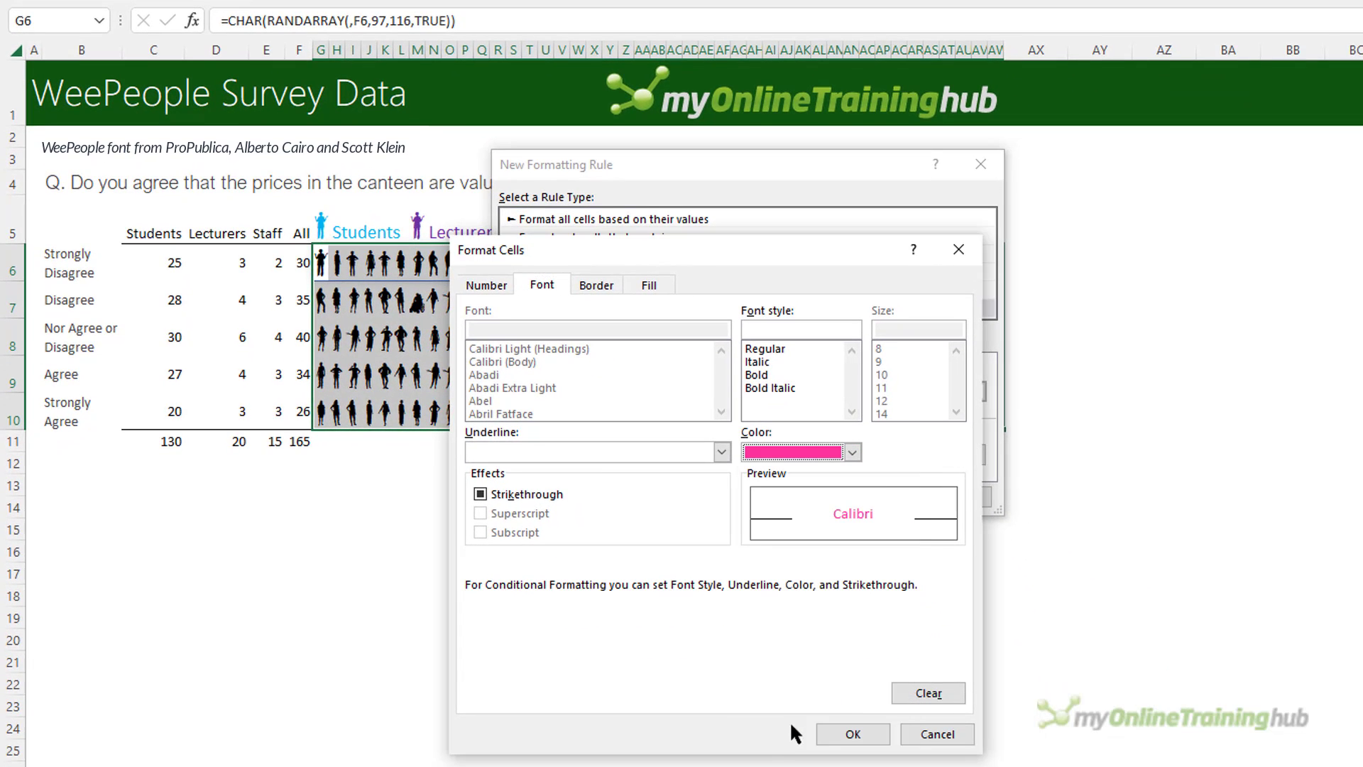
left_click(859, 734)
left_click(870, 496)
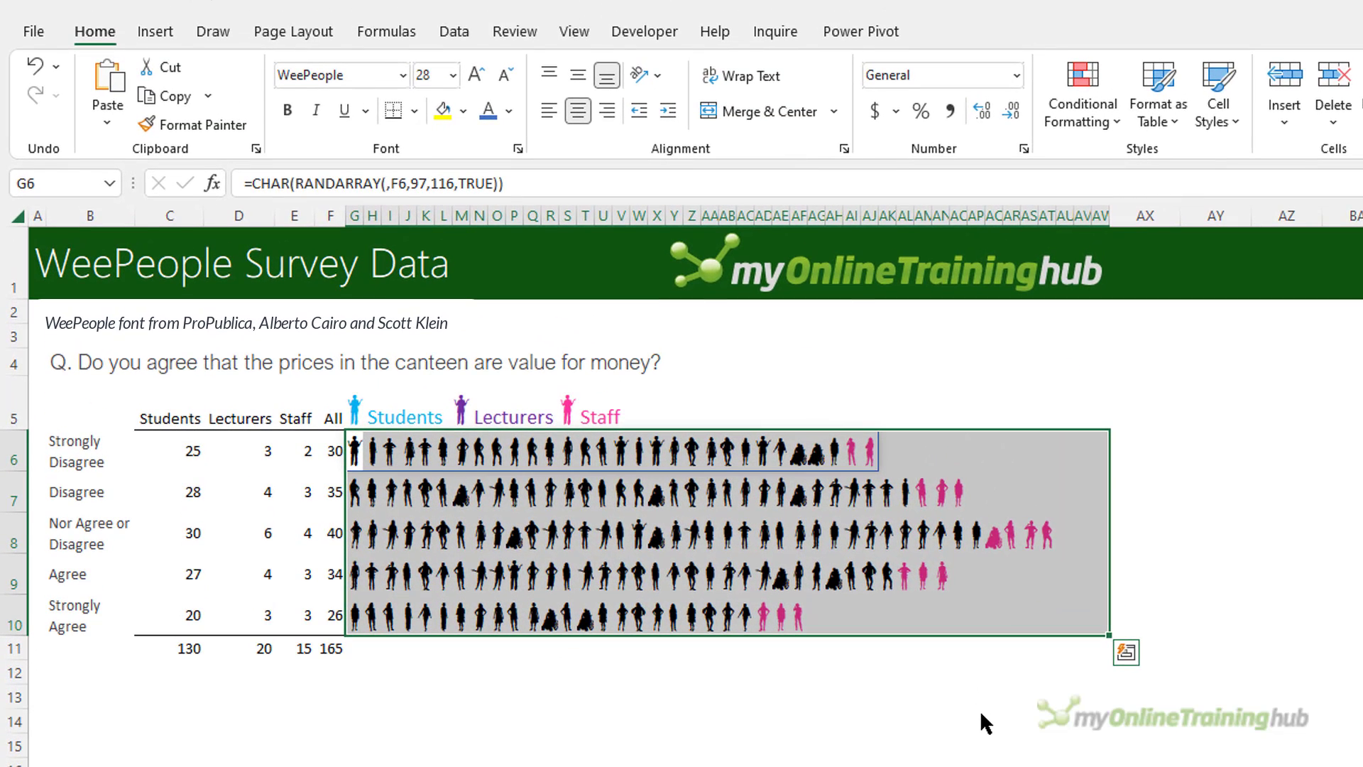
Start another formula-based conditional formatting rule for the people cells, beginning its condition with =COUNTA($G6:G6).
left_click(1069, 124)
left_click(1105, 428)
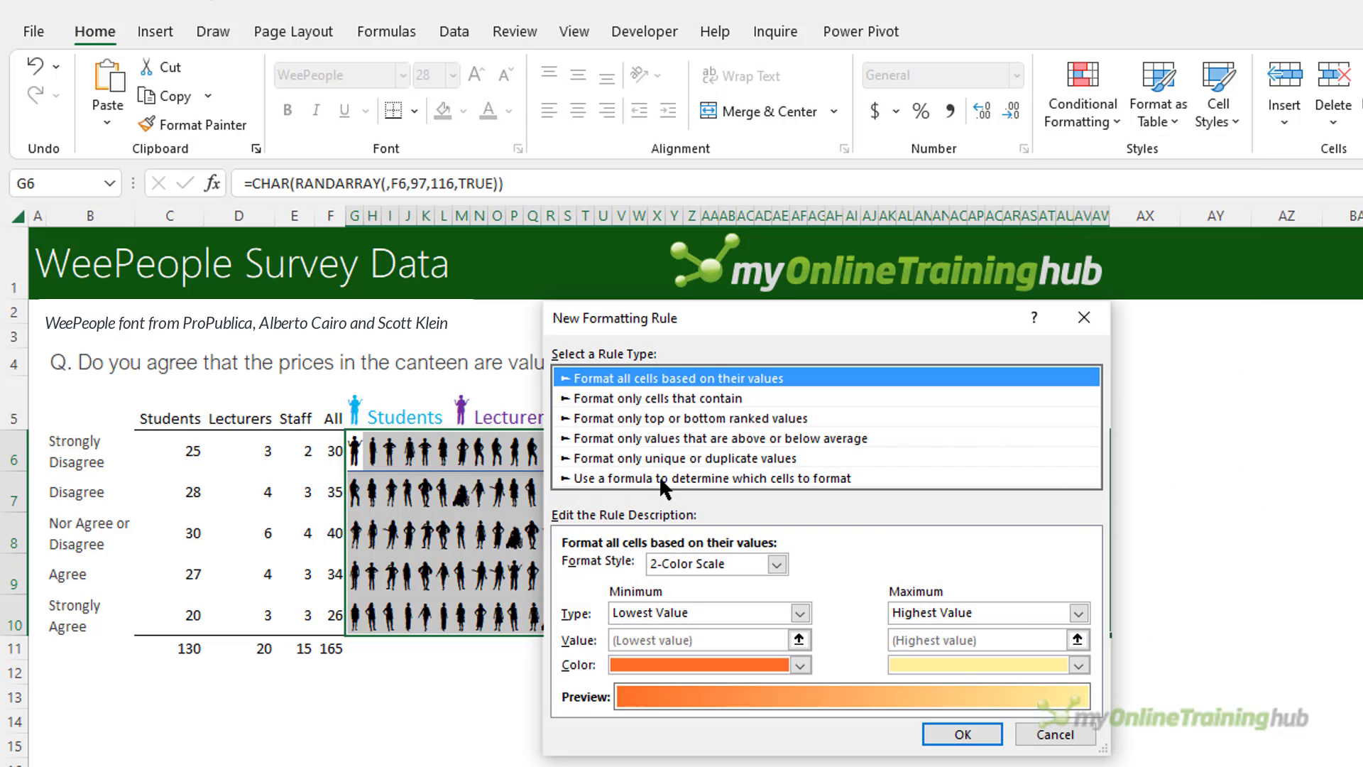
left_click(649, 477)
type("=COUNTA($G6:G6)")
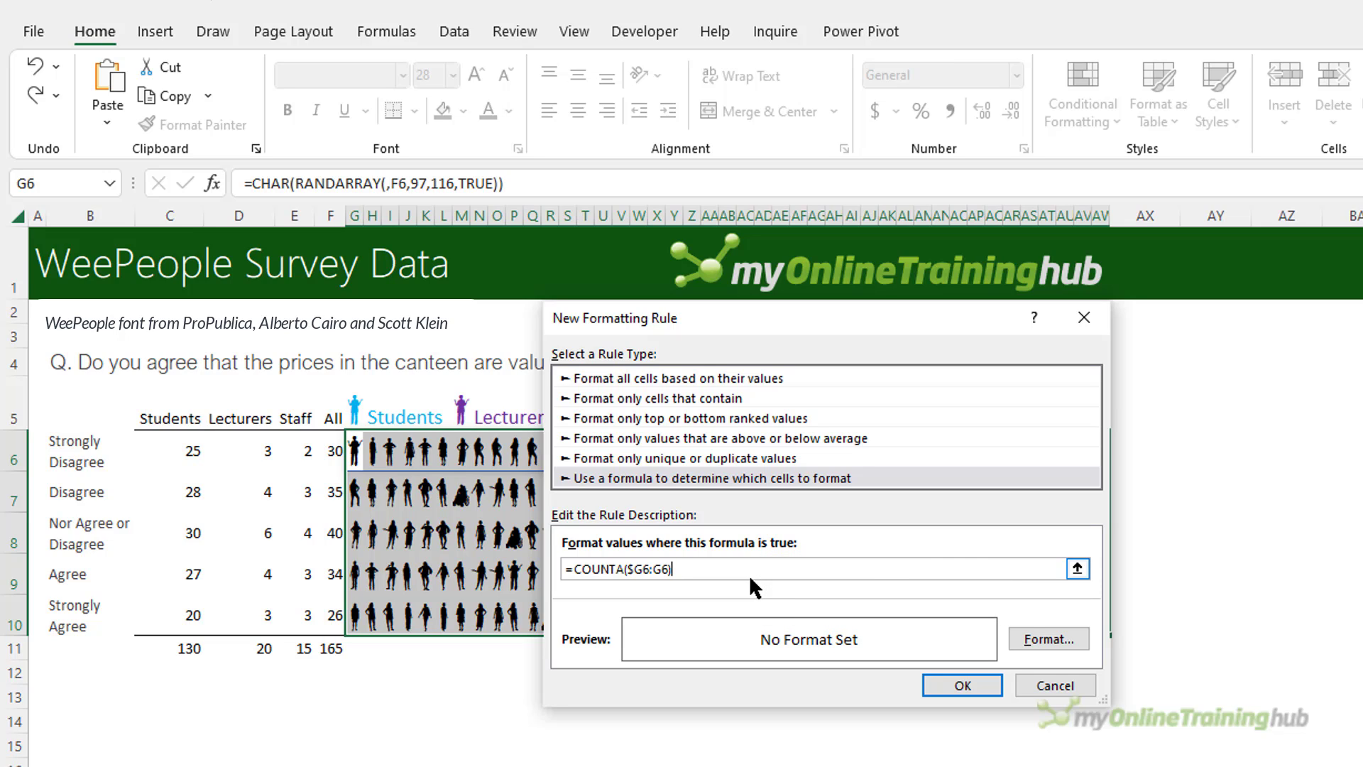
Complete the condition as =COUNTA($G6:G6)<=$C6+$D6, locking only the columns in the Students and Lecturers references.
type("<=")
left_click(191, 452)
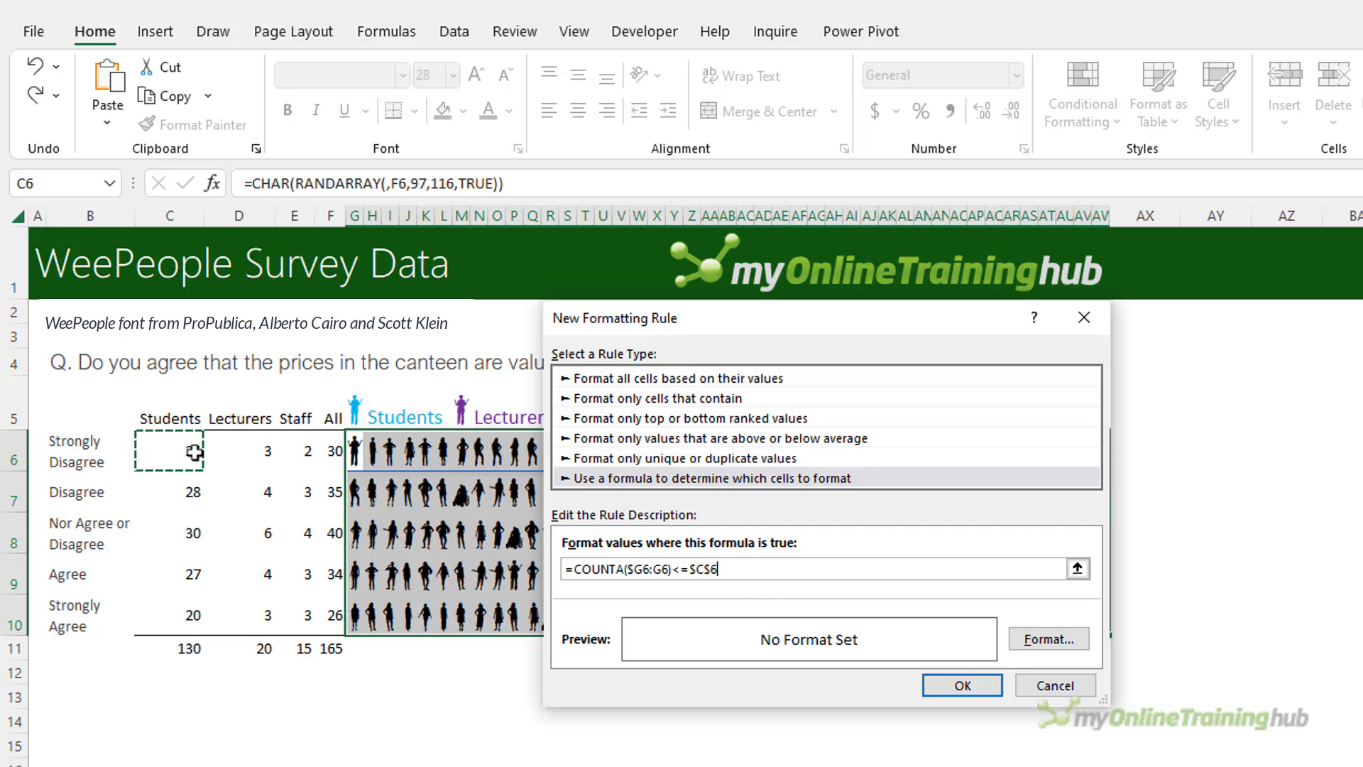
type("+")
left_click(227, 457)
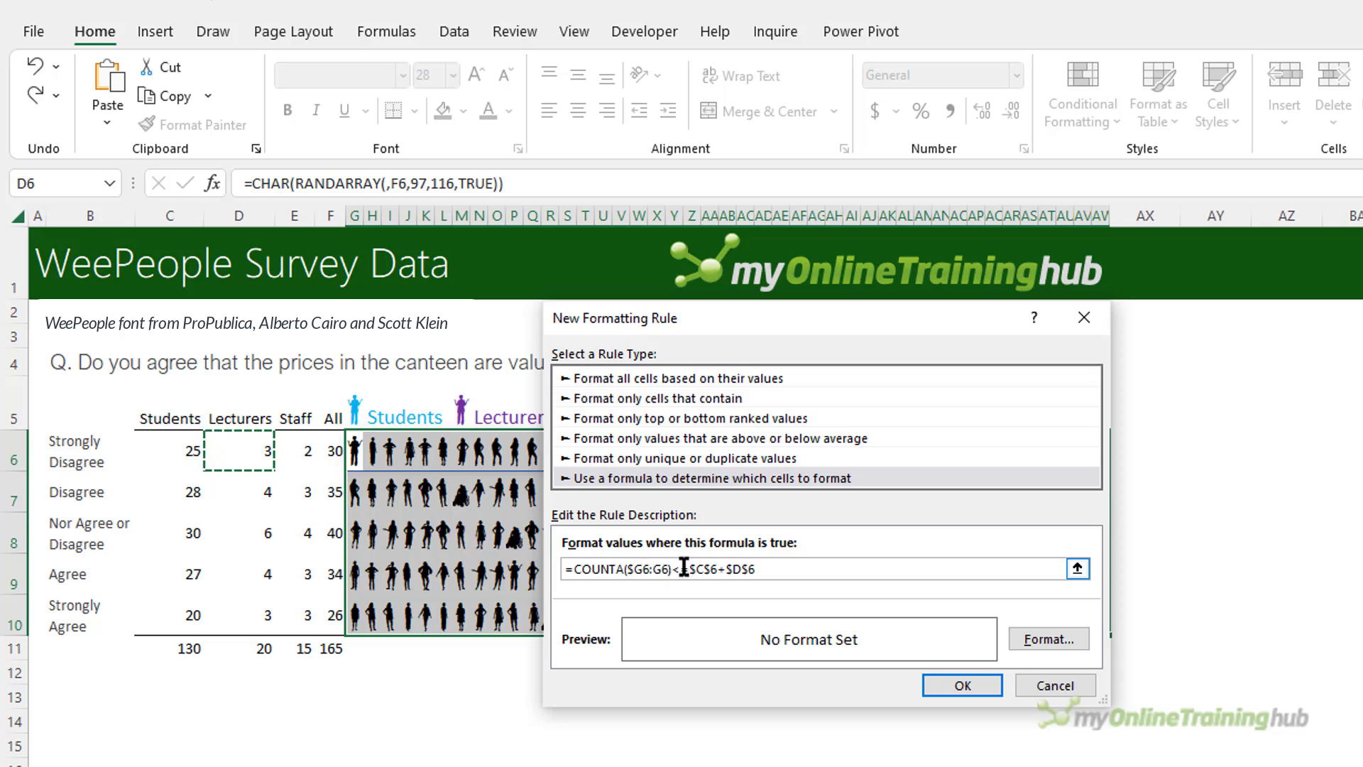
left_click_drag(688, 569, 717, 569)
key("F4")
key("F4")
key("F4")
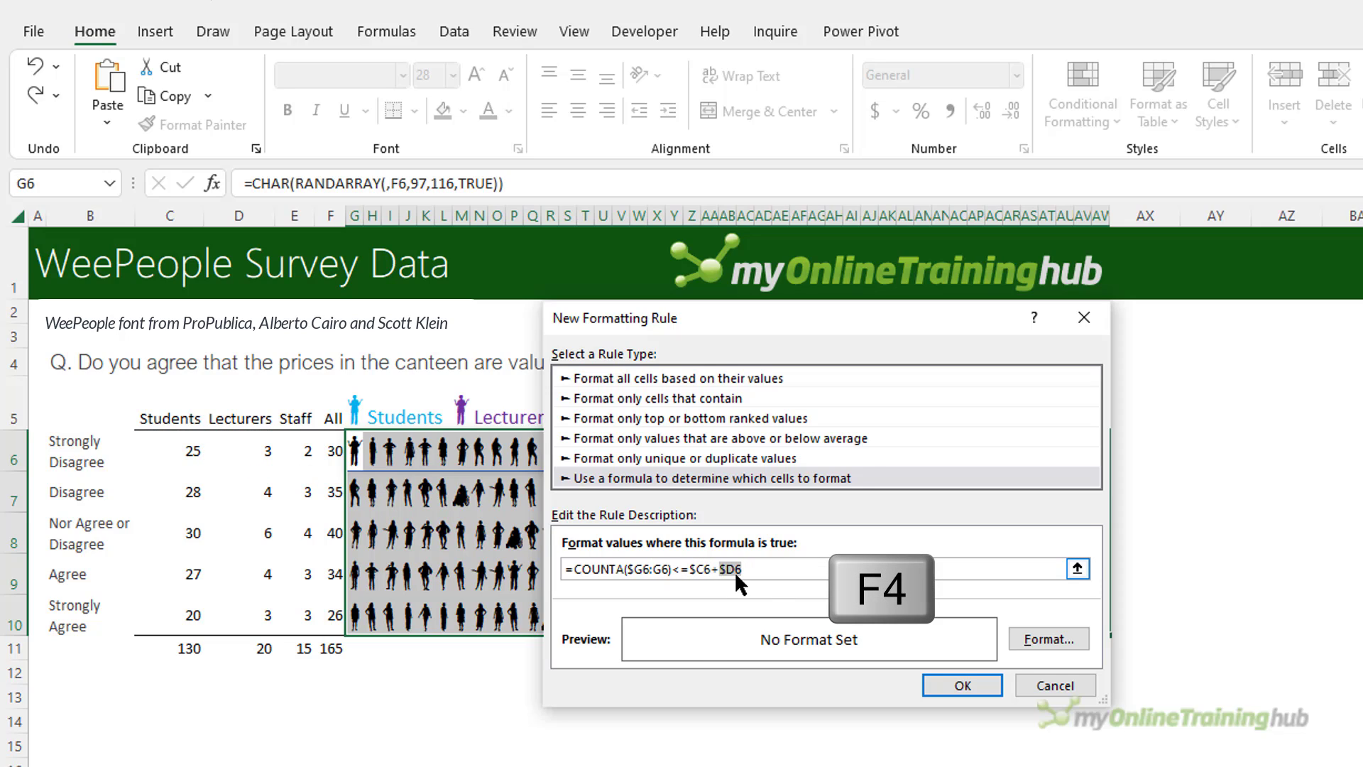
Give this rule's format the standard purple font colour and apply the rule to the people cells.
left_click(1021, 636)
left_click(978, 443)
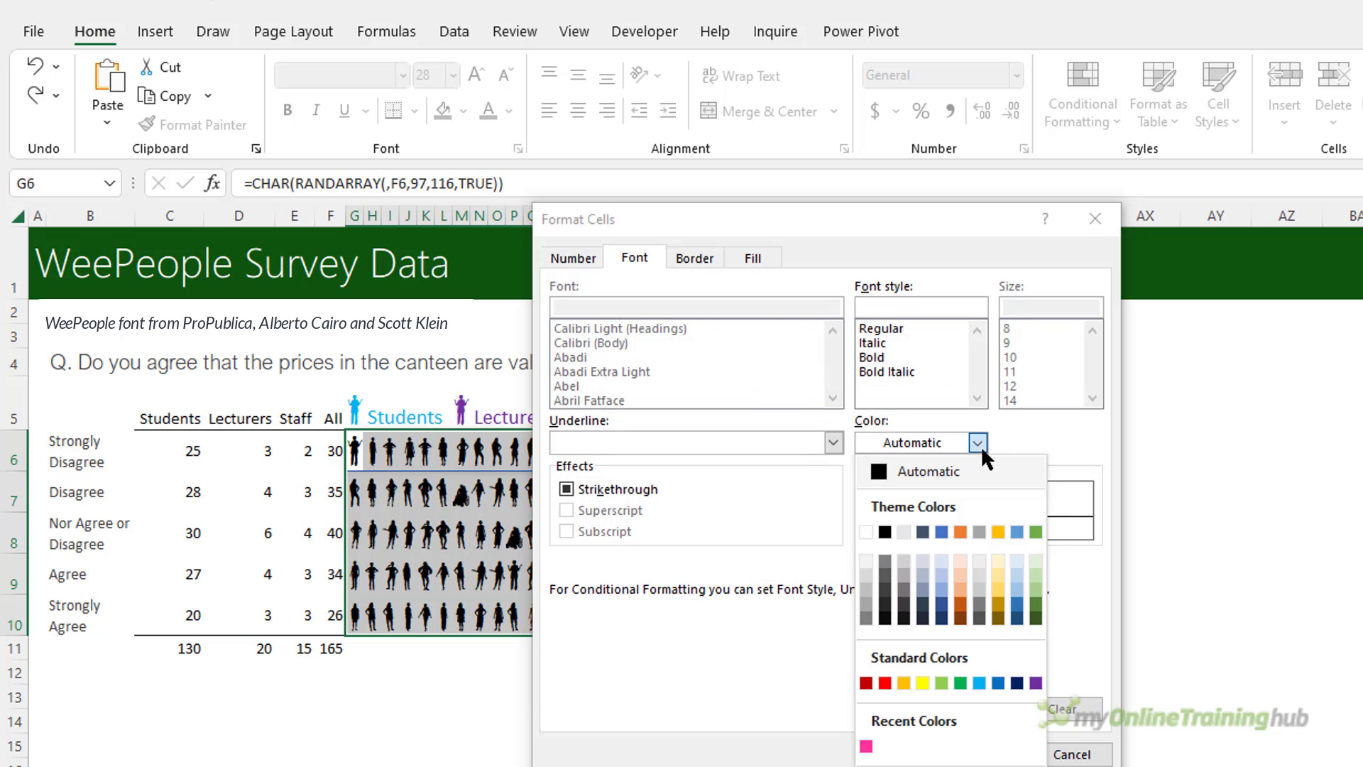
left_click(1028, 683)
left_click(992, 754)
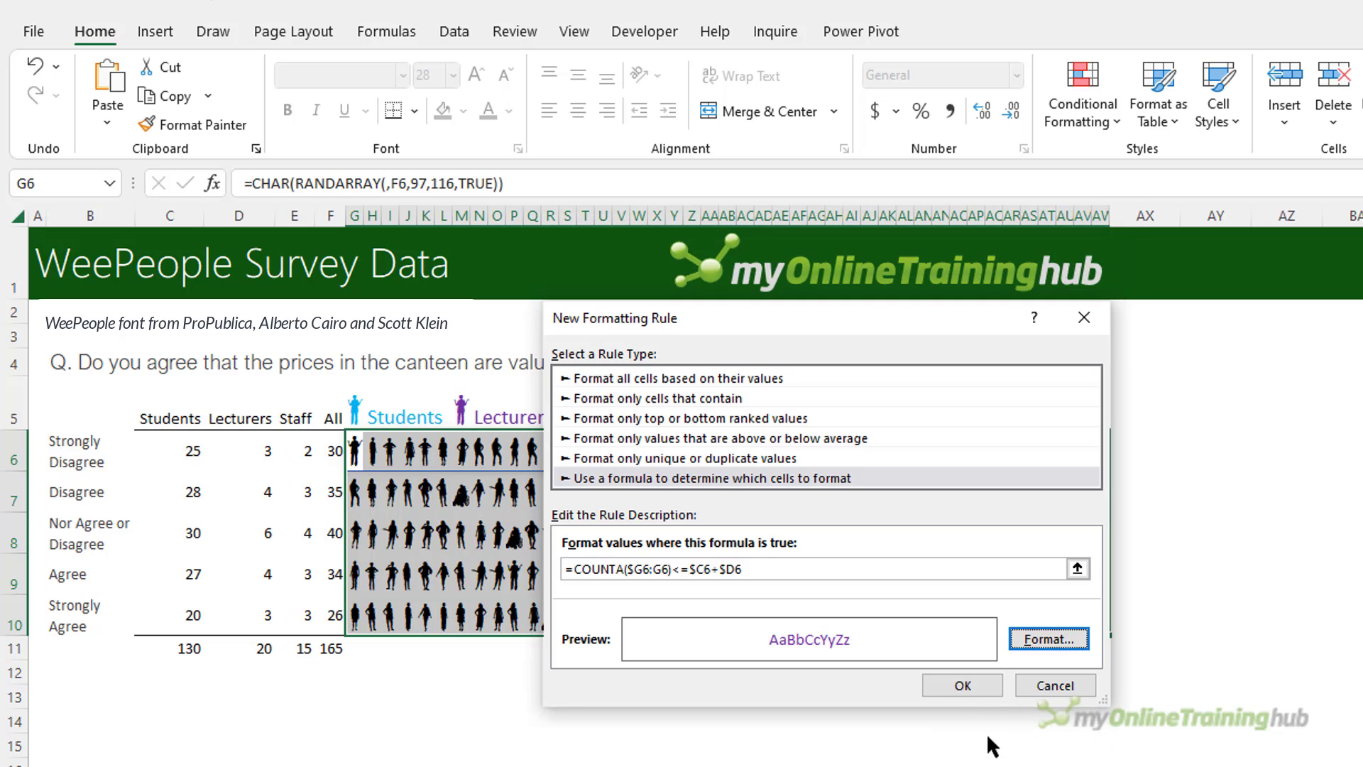
left_click(976, 689)
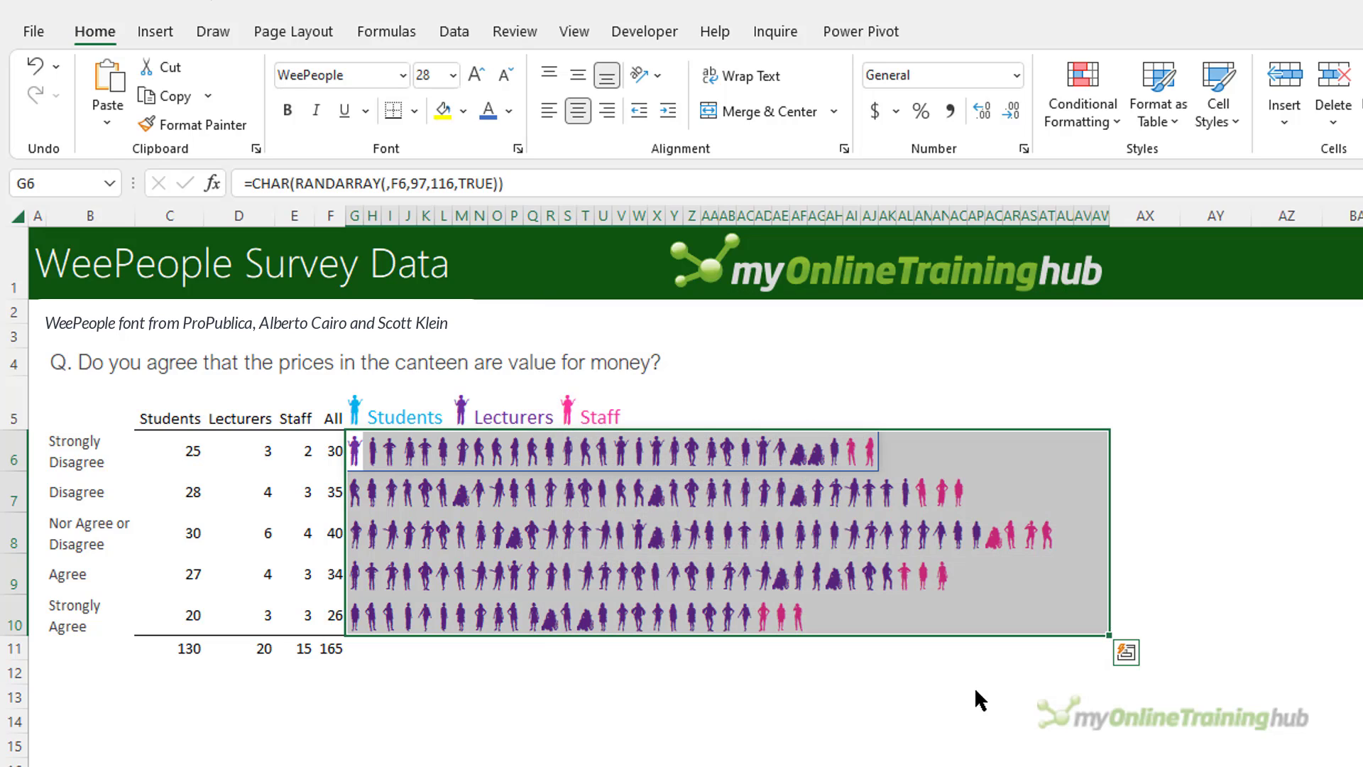
Start a third formula-based rule for the people cells with the condition =COUNTA($G6:G6)<=$C6, locking only the column in the Students reference.
left_click(1073, 110)
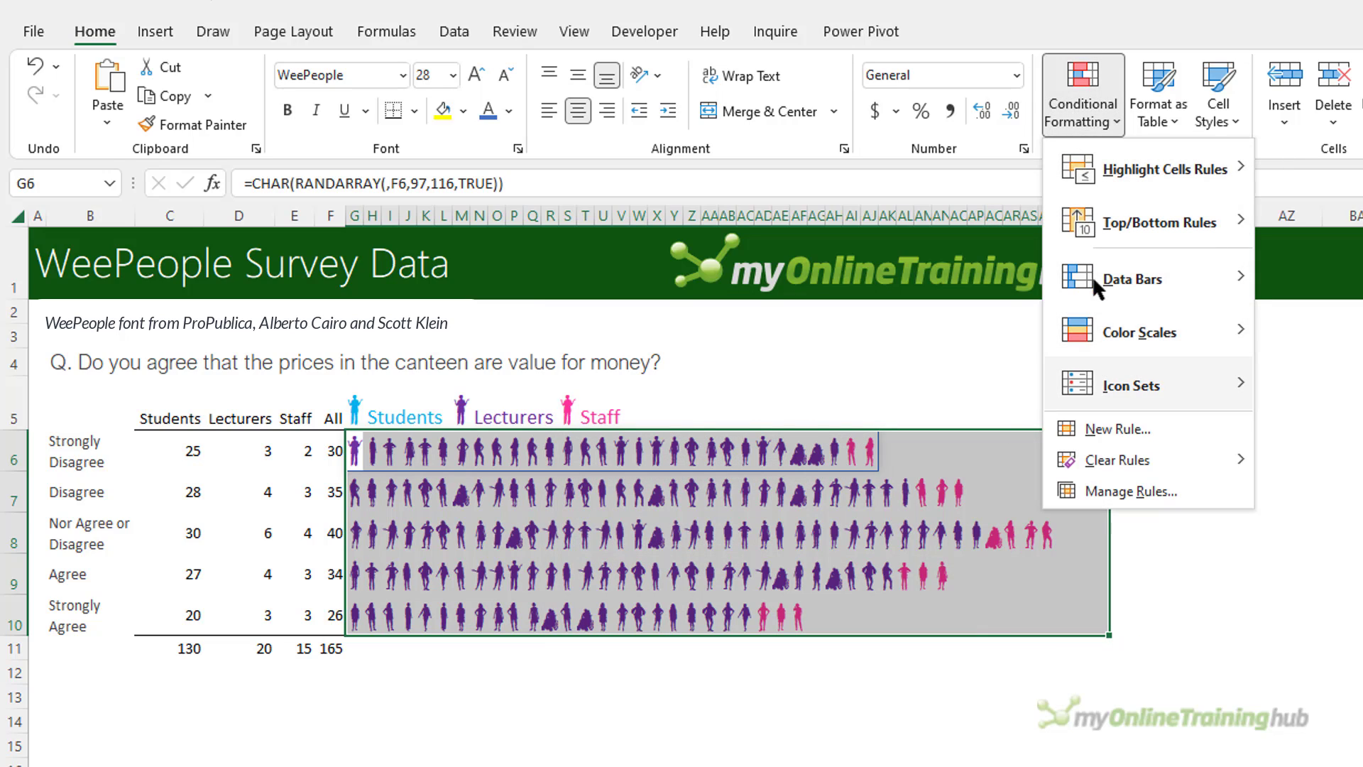
left_click(1112, 428)
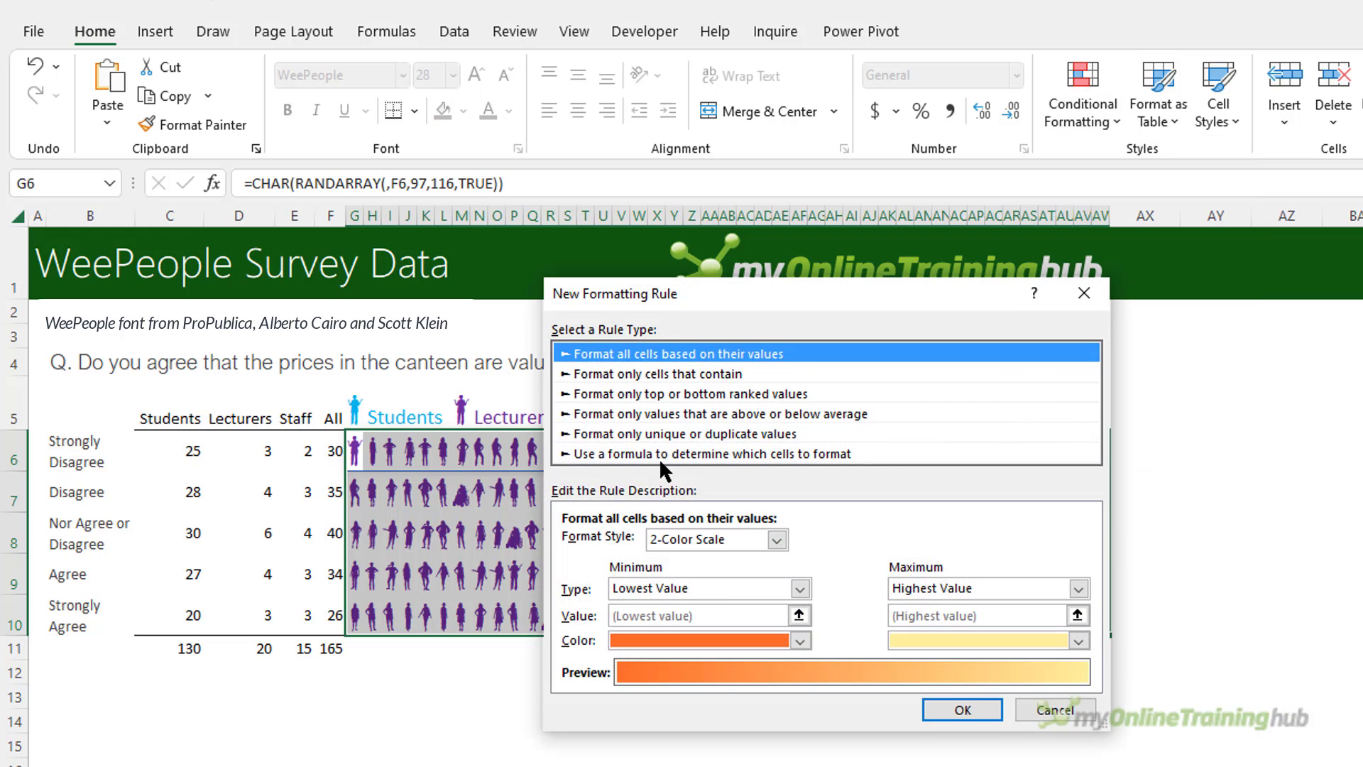
left_click(659, 458)
left_click(637, 544)
type("=COUNTA($G6:G6)")
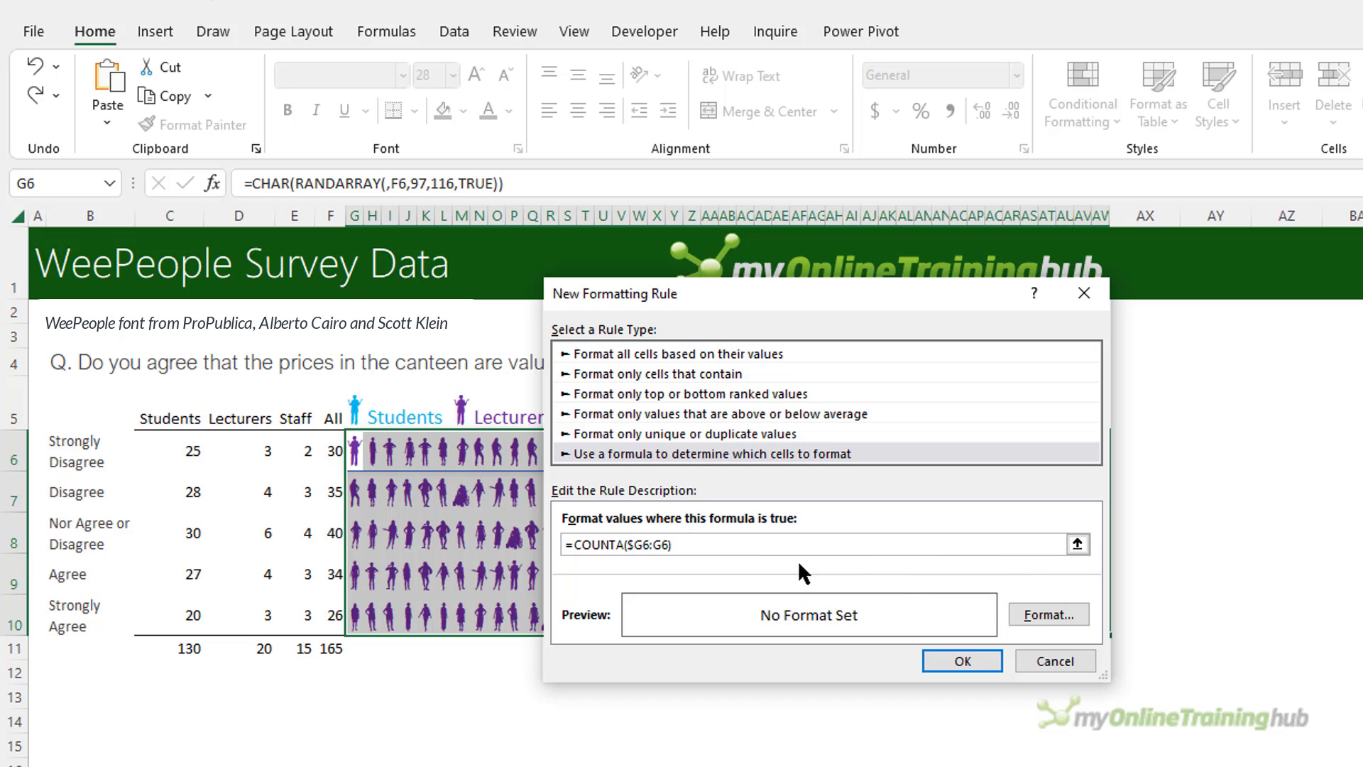
type("<=")
left_click(193, 451)
key("F4")
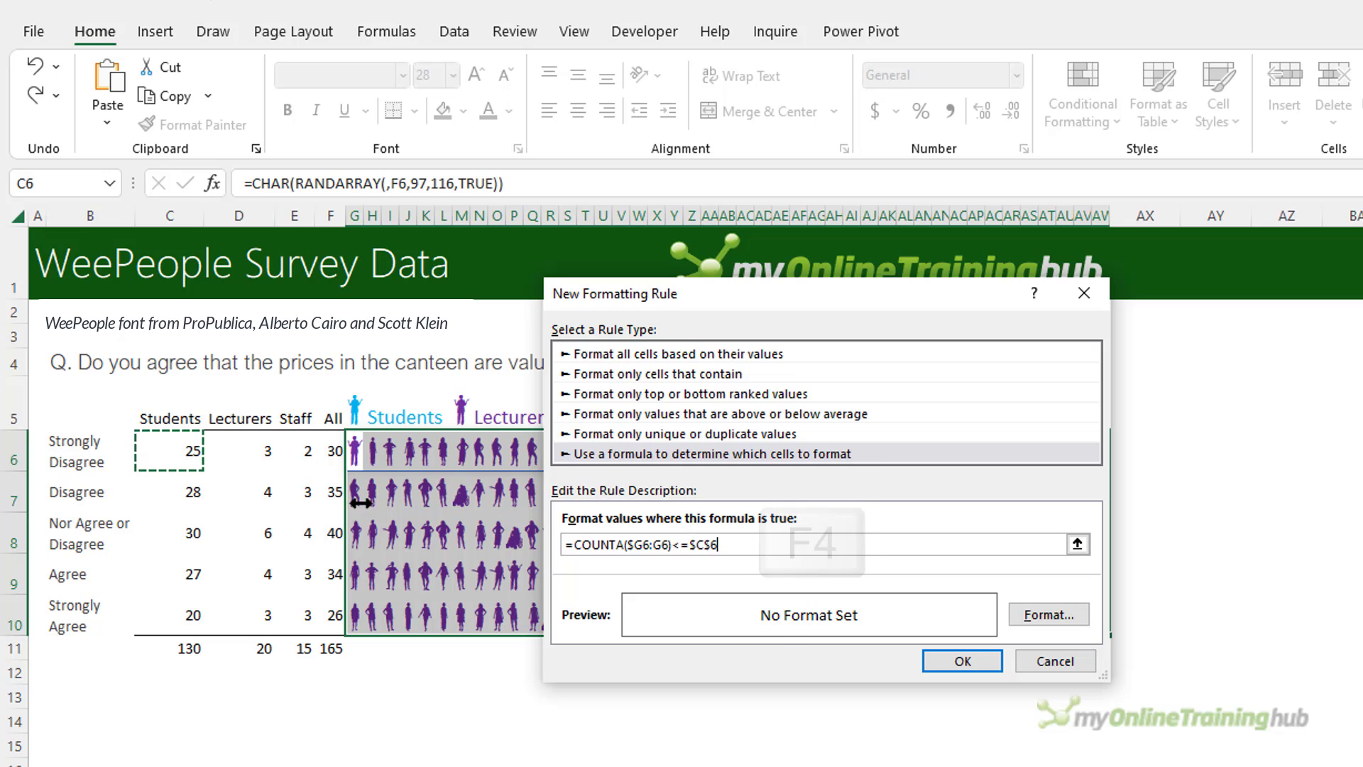
key("F4")
key("F4")
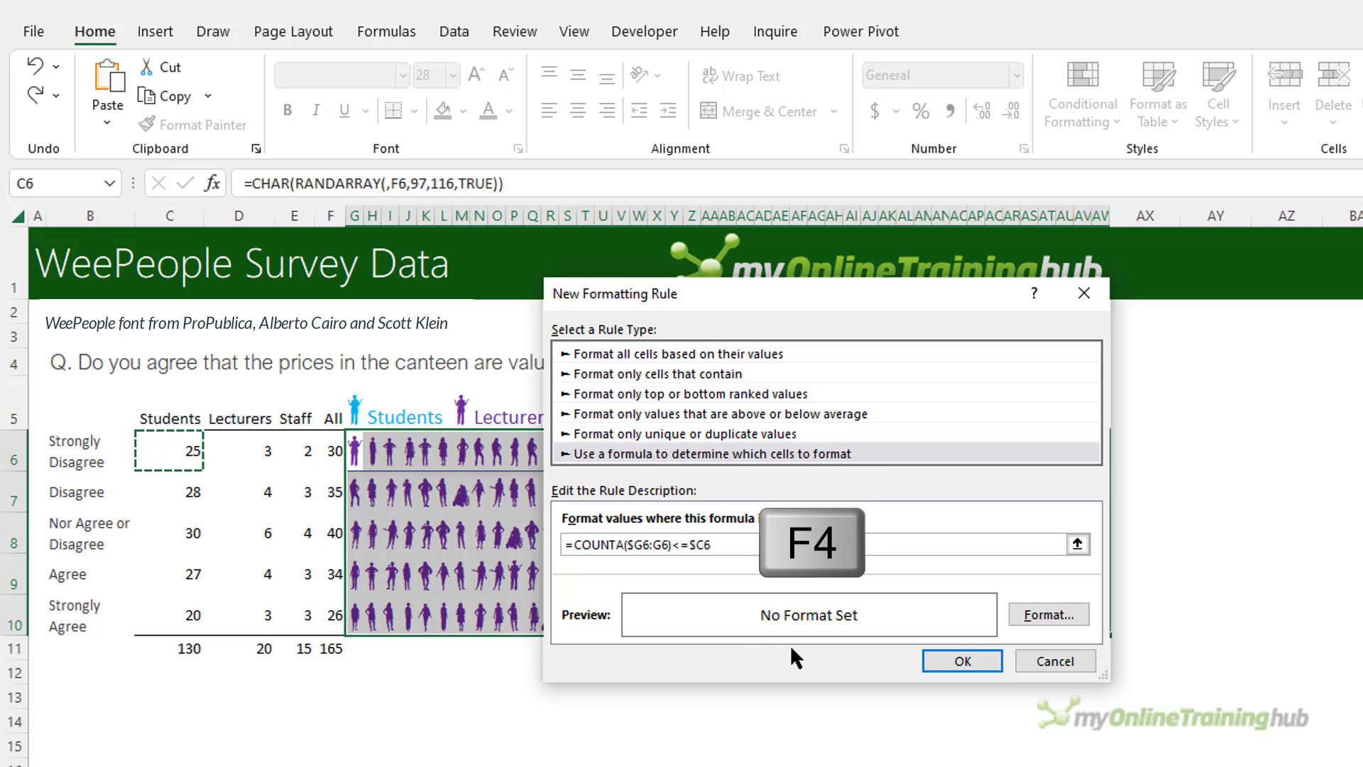
Give the Students rule's format the standard light blue font colour and apply the rule to the people cells.
left_click(1039, 609)
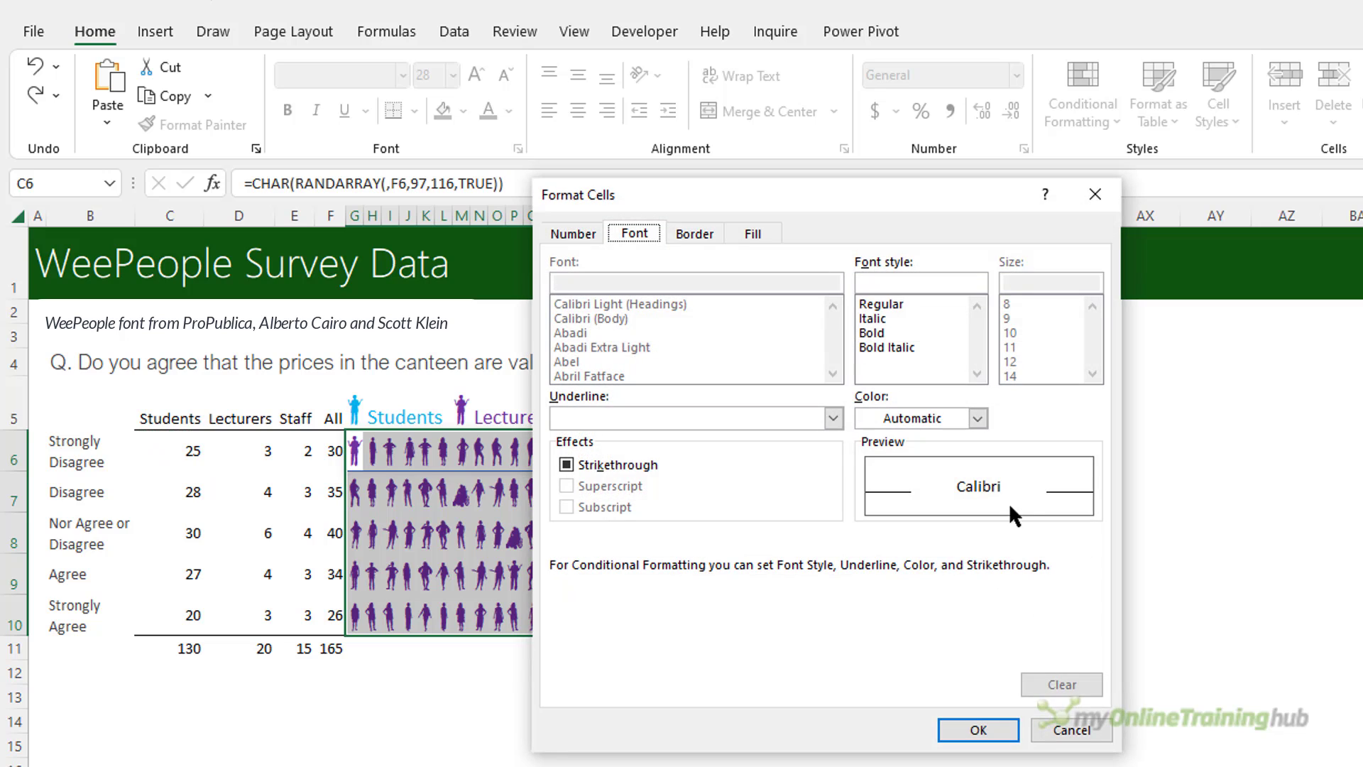
left_click(982, 417)
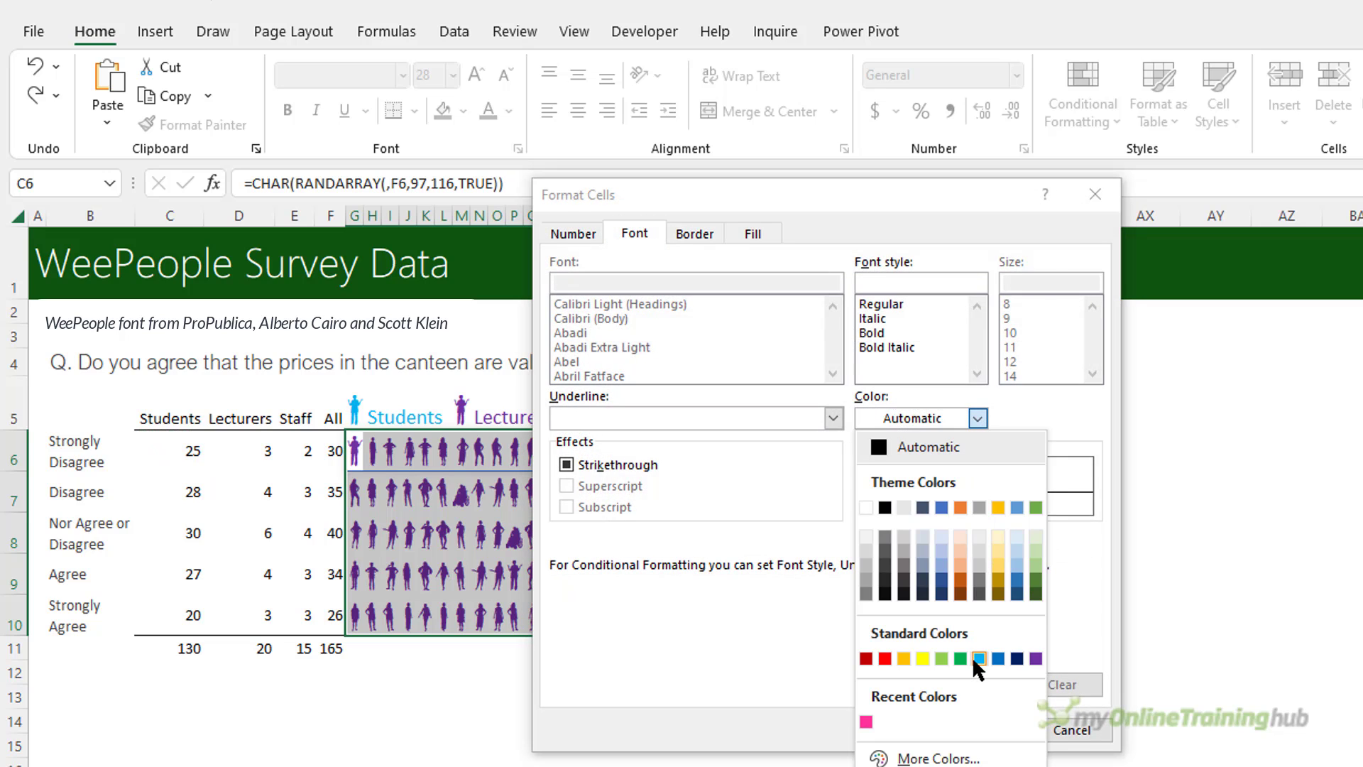
left_click(979, 656)
left_click(991, 725)
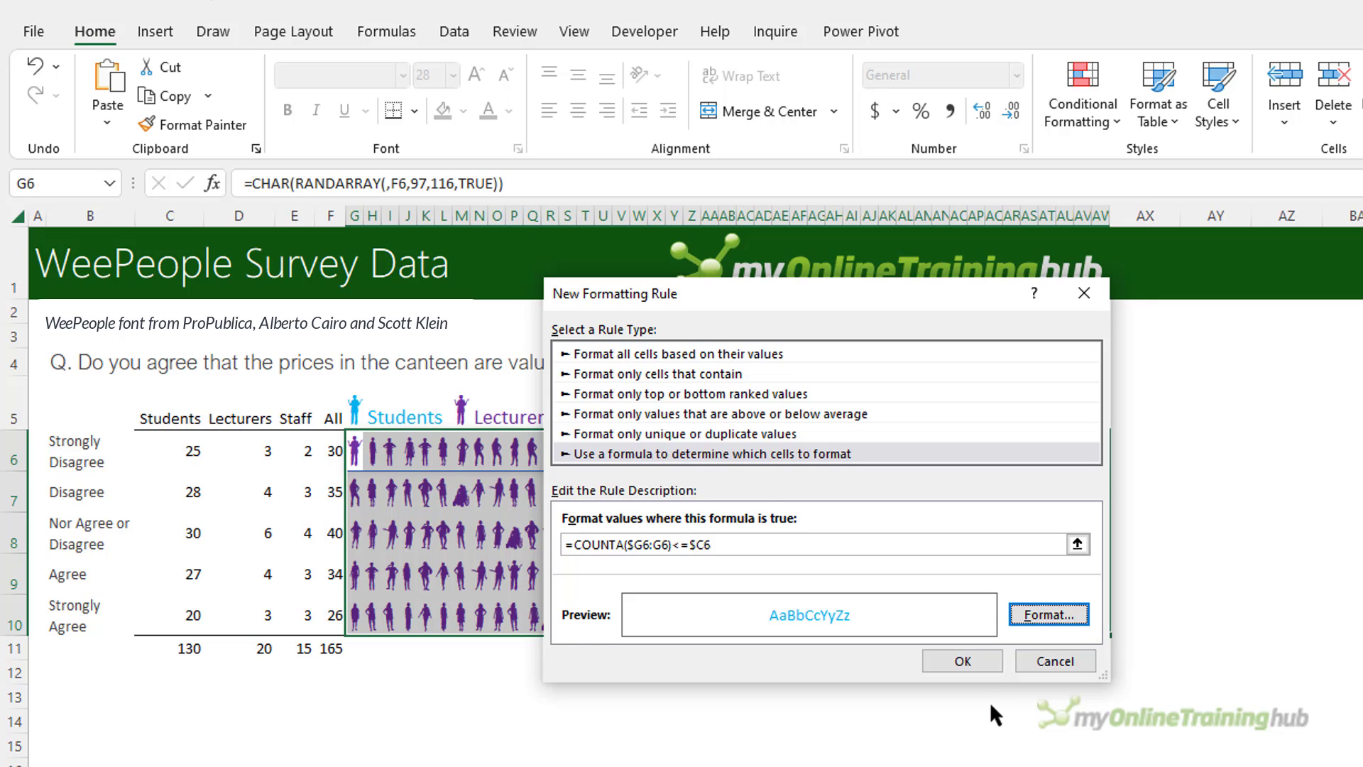
left_click(986, 659)
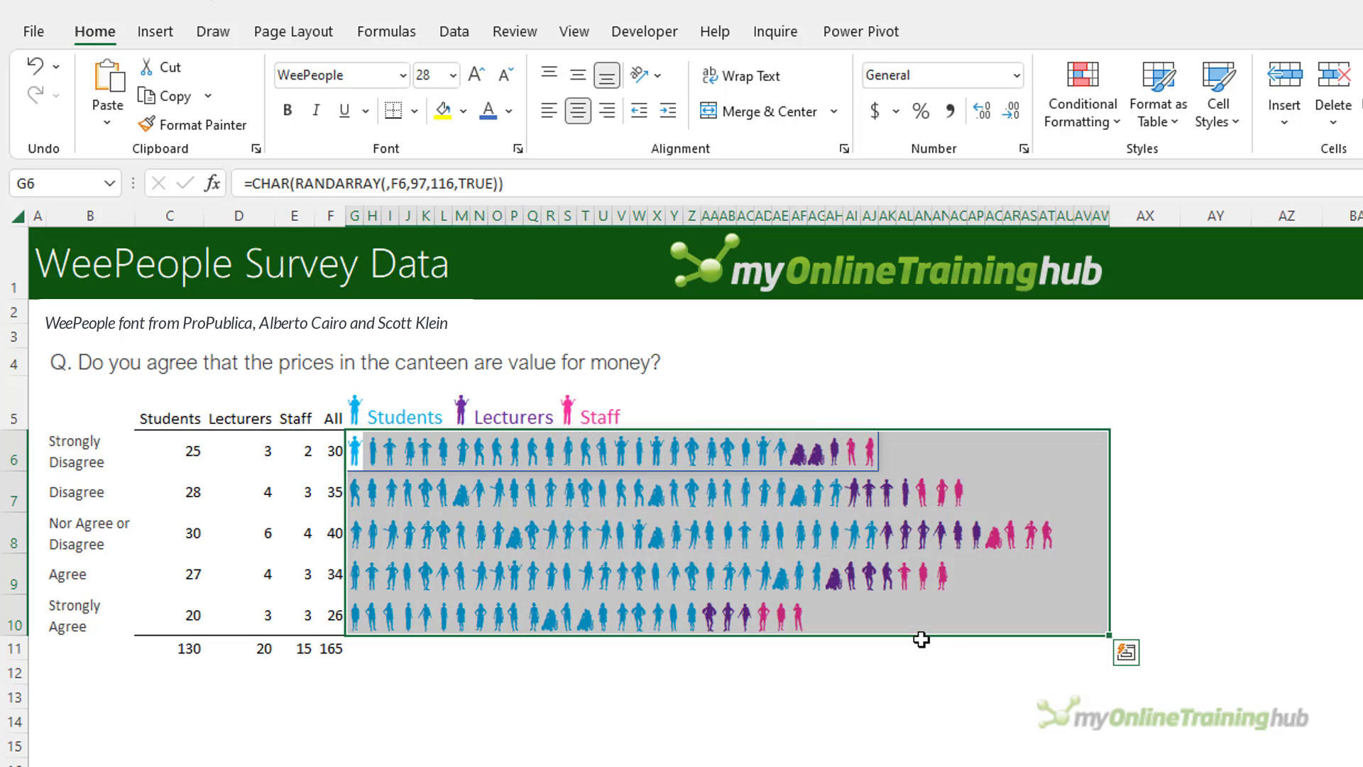
Display the conditional formatting rules for the people cells and reposition their dialog to uncover the survey question and legend.
left_click(1045, 118)
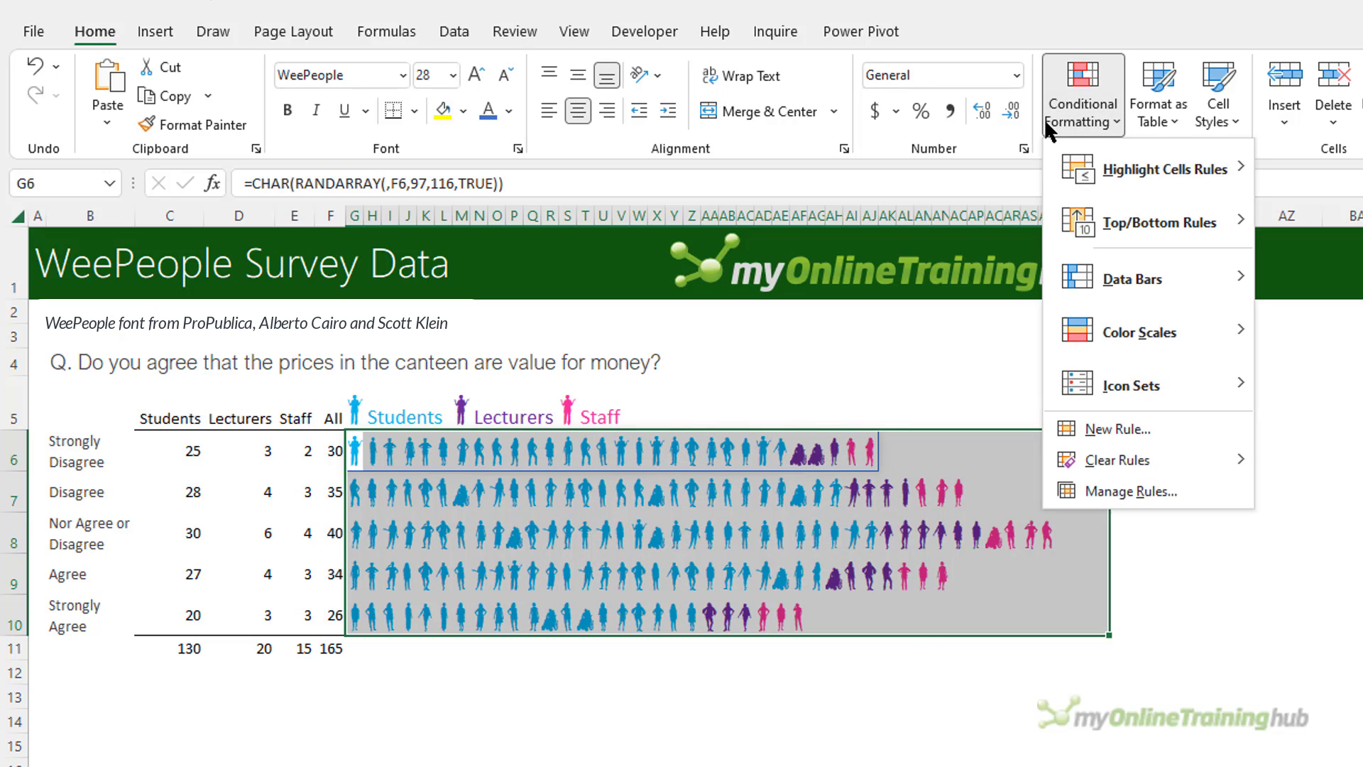
left_click(1178, 486)
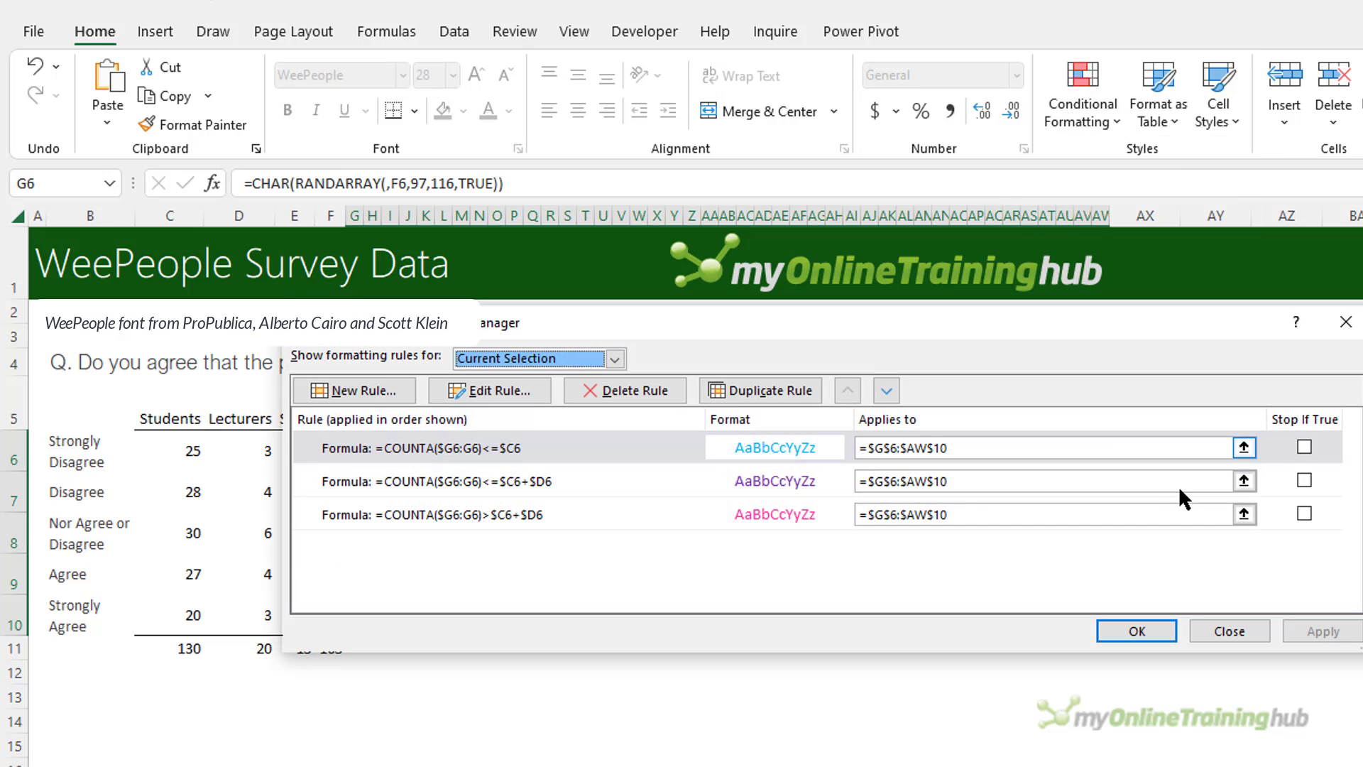
left_click_drag(655, 329, 600, 517)
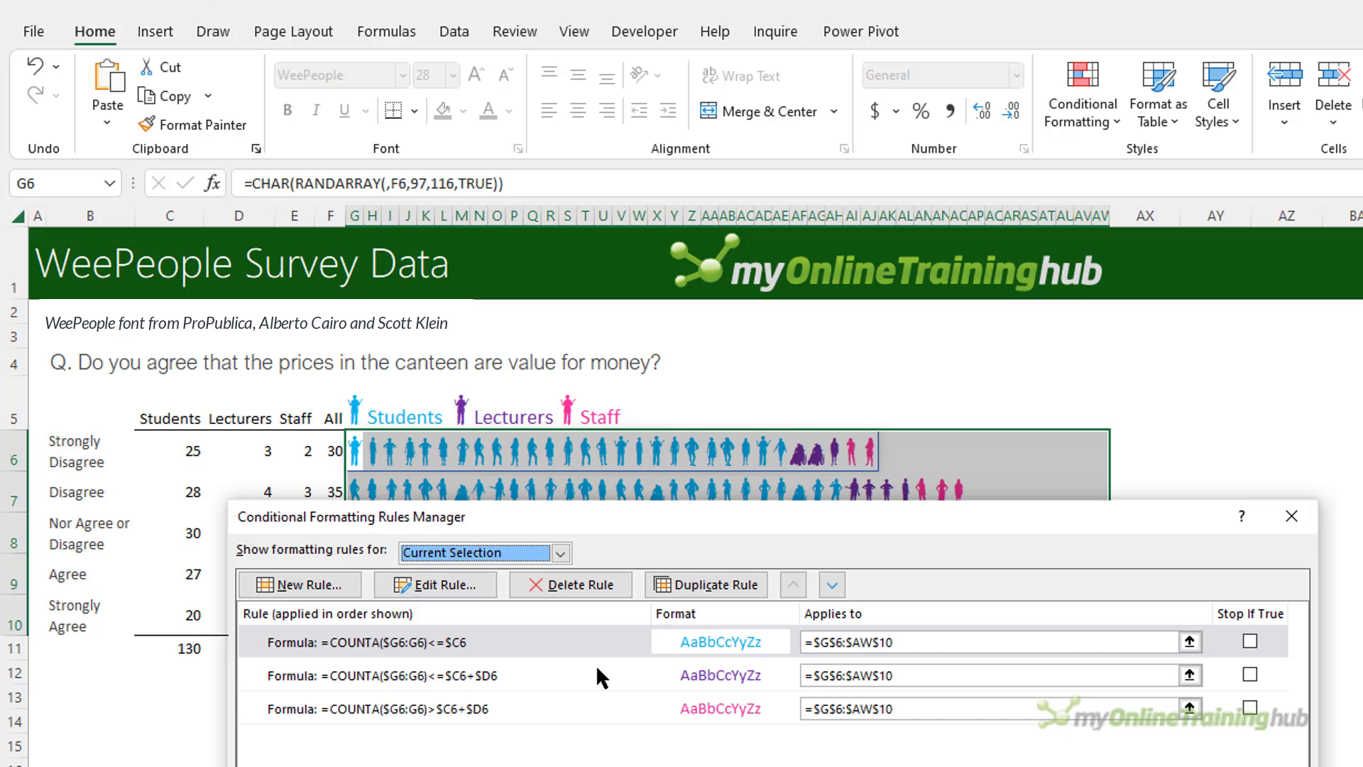
Move the =COUNTA($G6:G6)<=$C6 rule to the end of the rule order and back to first place.
left_click(832, 585)
left_click(832, 584)
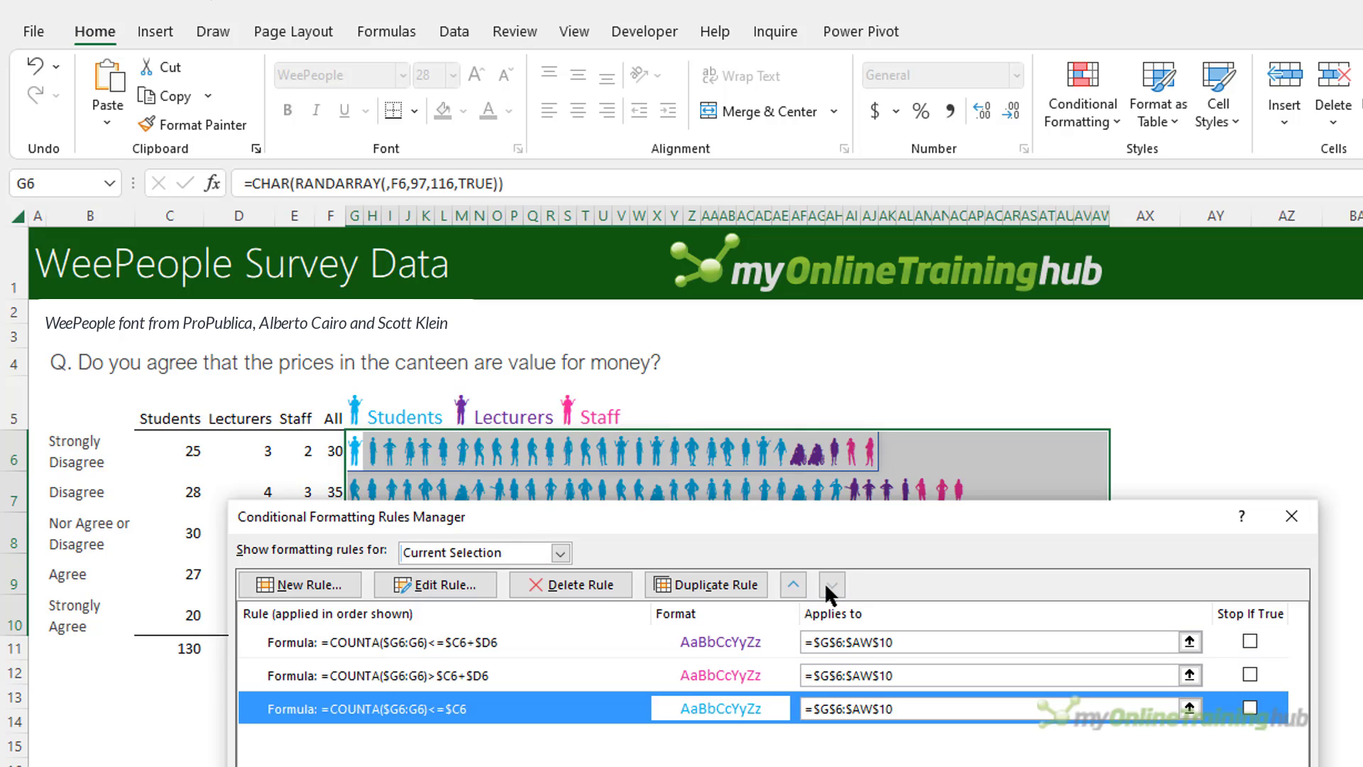
left_click(794, 584)
left_click(794, 583)
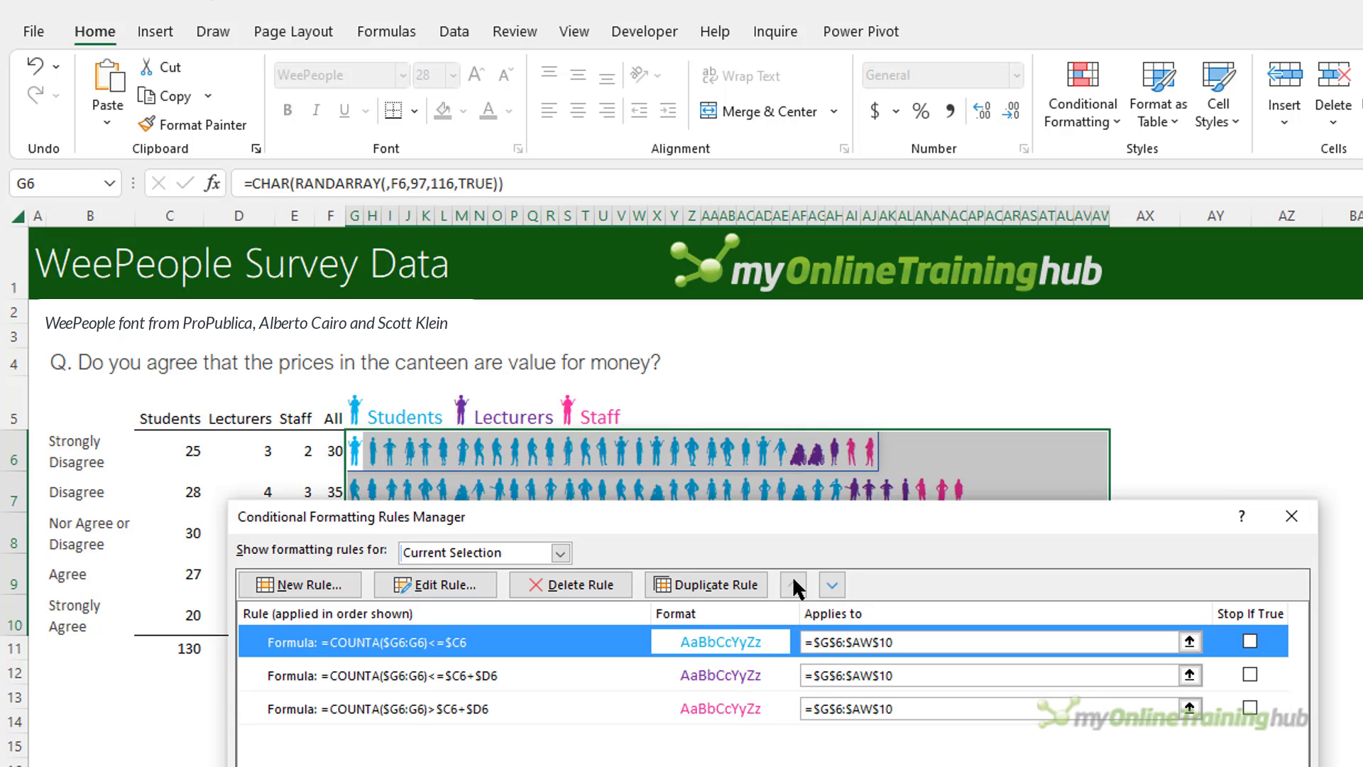